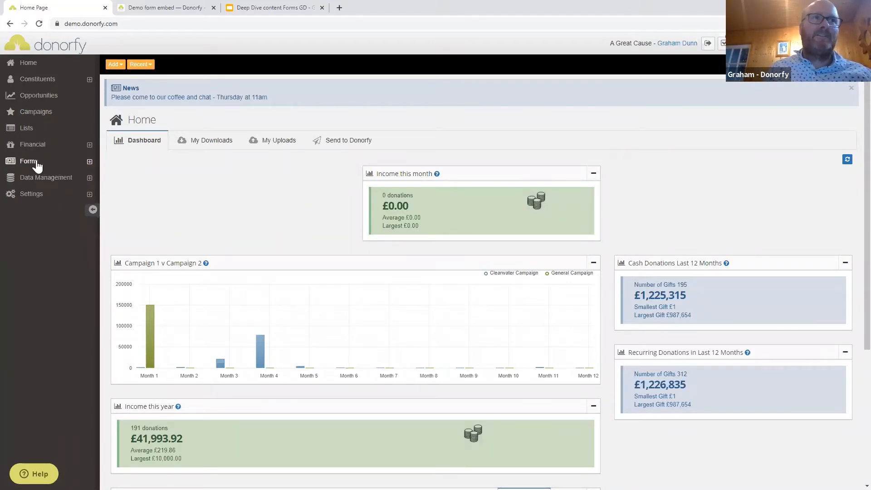
Open the Forms Branding page and review its header, side and footer content.
left_click(89, 162)
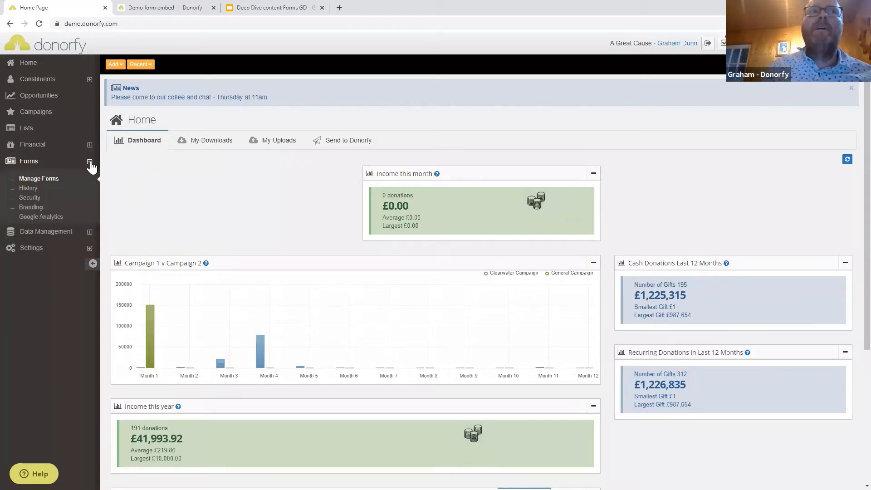
left_click(48, 209)
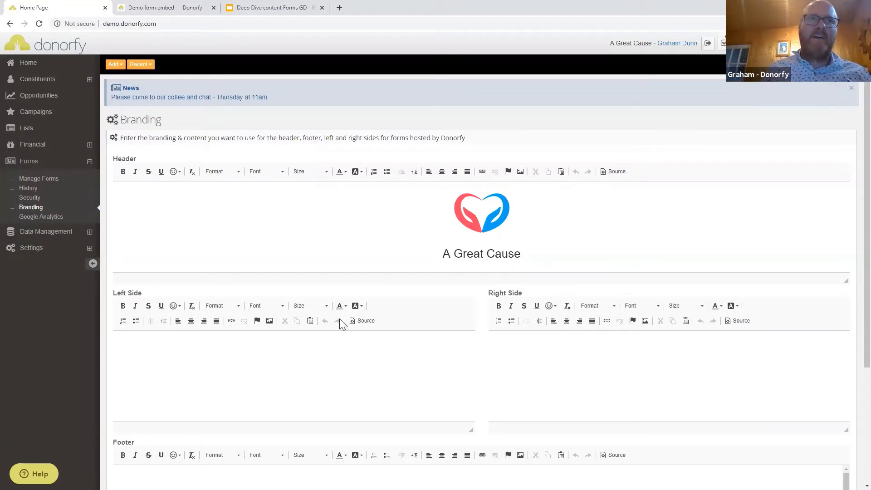
scroll(340, 321, "down", 4)
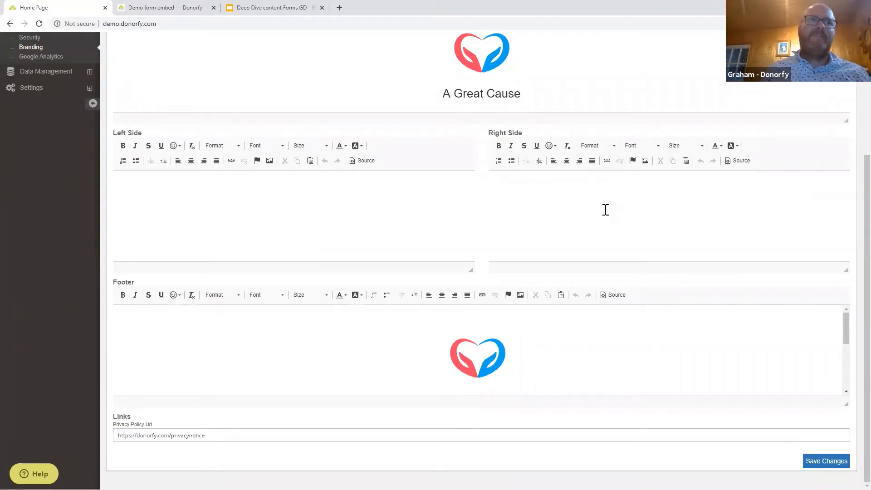
scroll(605, 213, "up", 2)
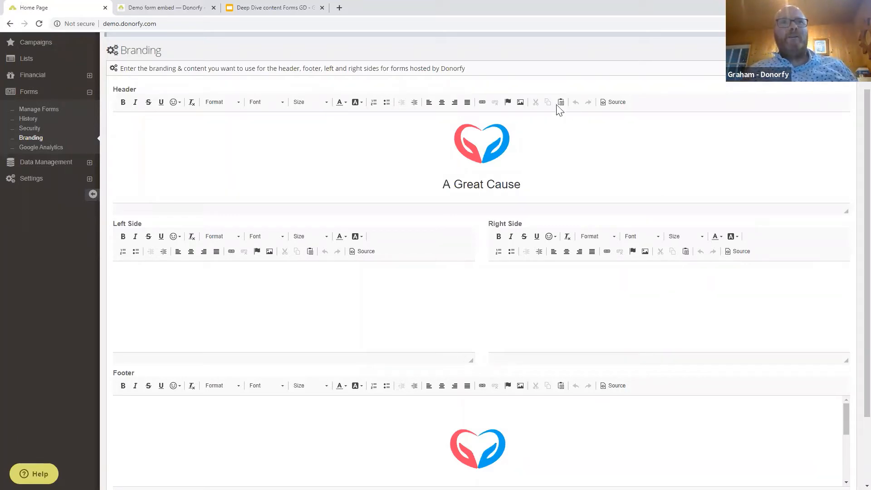
left_click(522, 108)
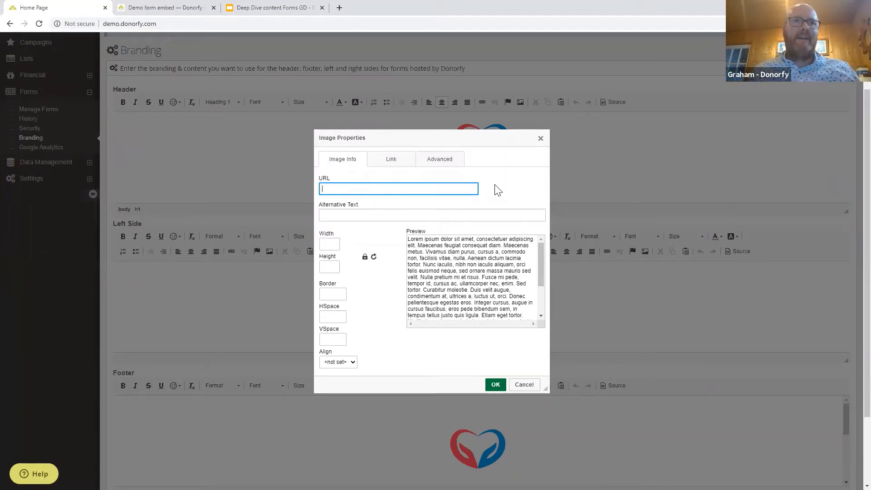
left_click(541, 139)
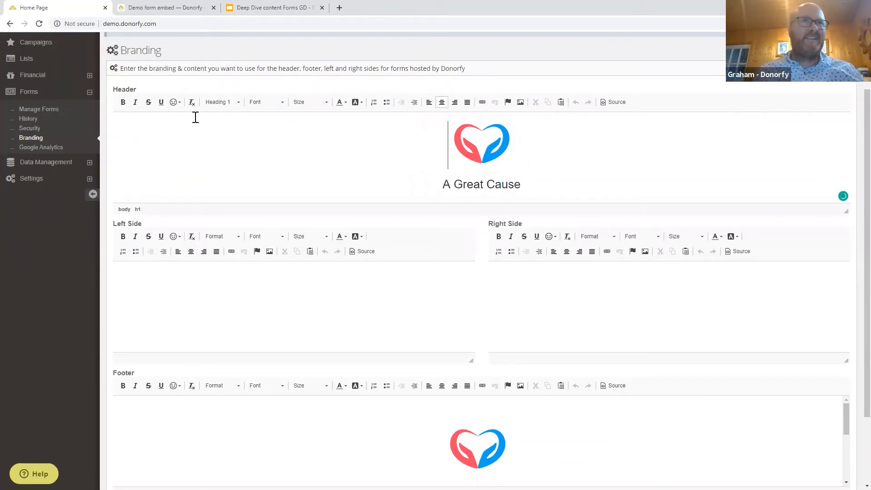
left_click(616, 103)
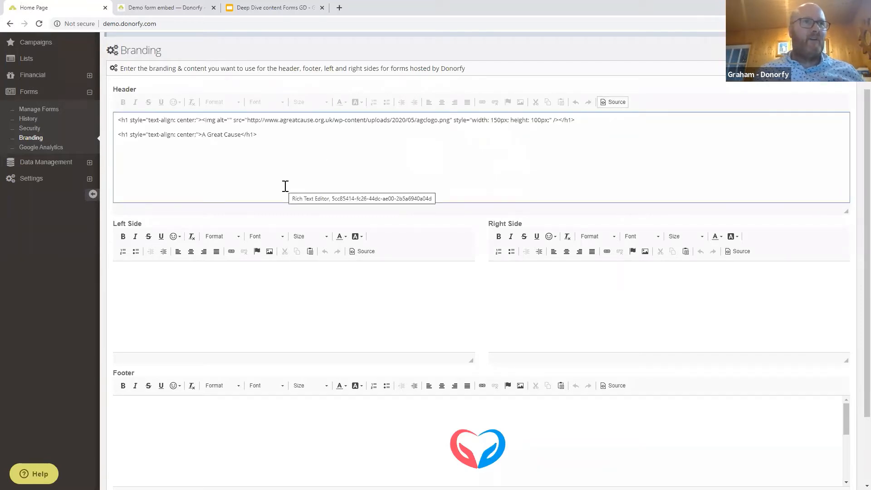
left_click(613, 103)
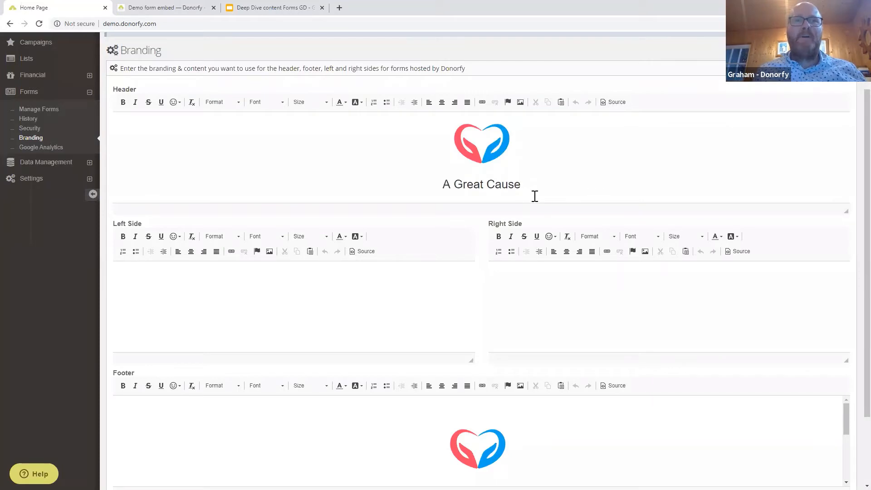
scroll(534, 193, "down", 2)
scroll(534, 196, "up", 5)
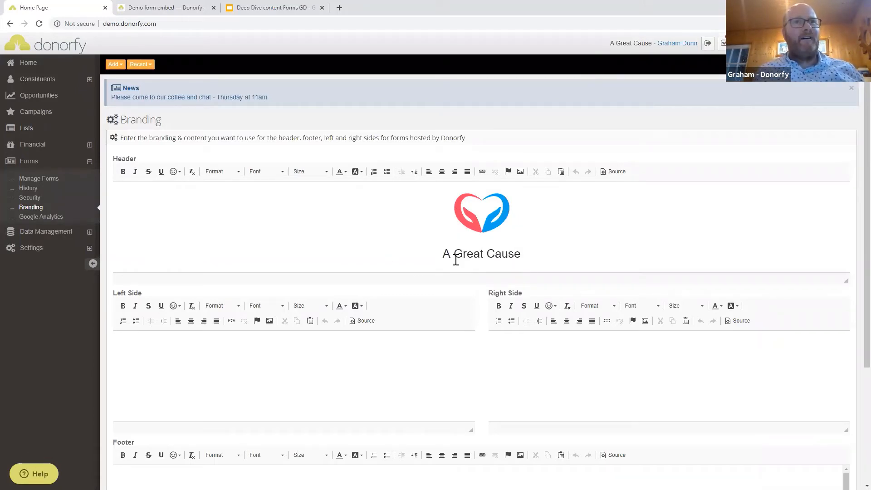
scroll(560, 265, "down", 4)
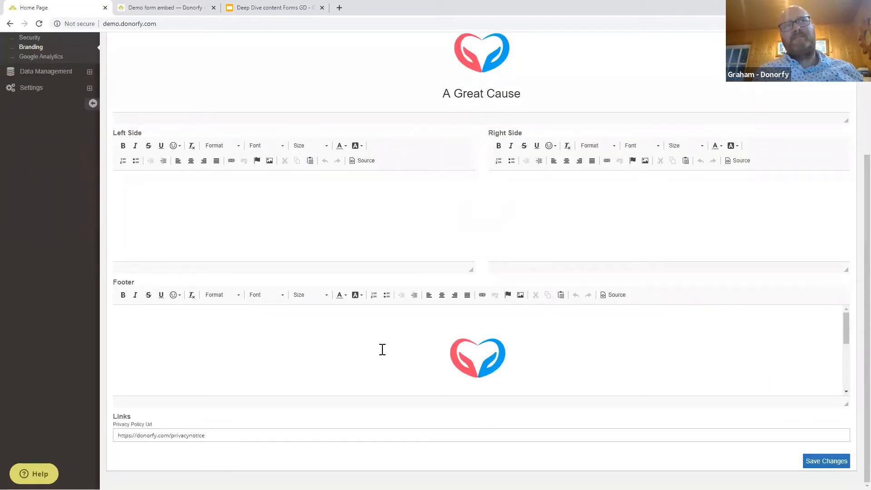
scroll(457, 356, "down", 1)
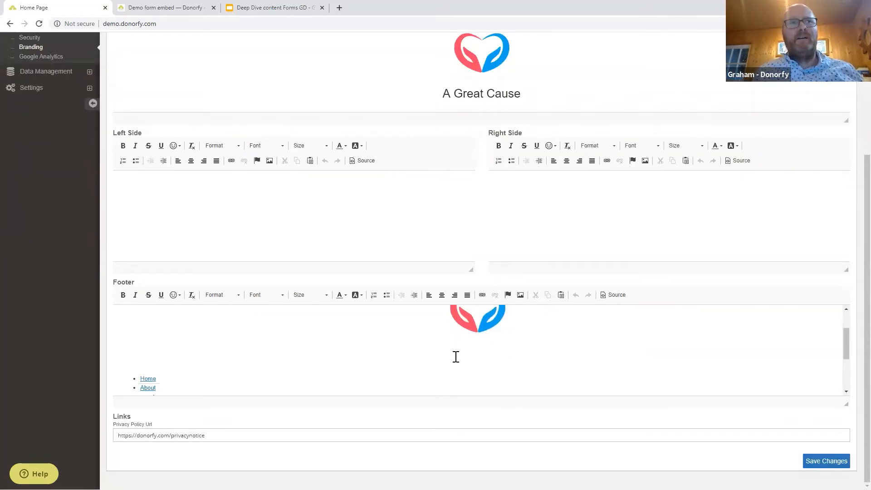
scroll(456, 357, "down", 2)
scroll(456, 356, "up", 3)
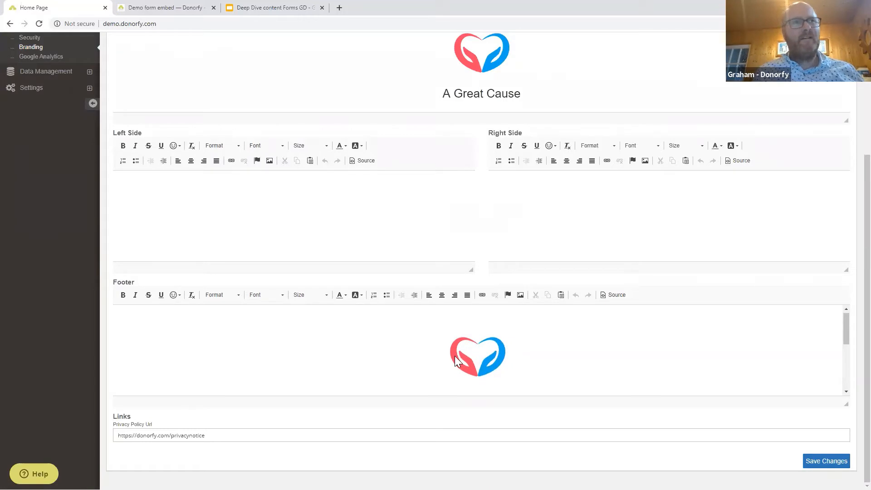
scroll(455, 359, "down", 3)
scroll(456, 358, "up", 2)
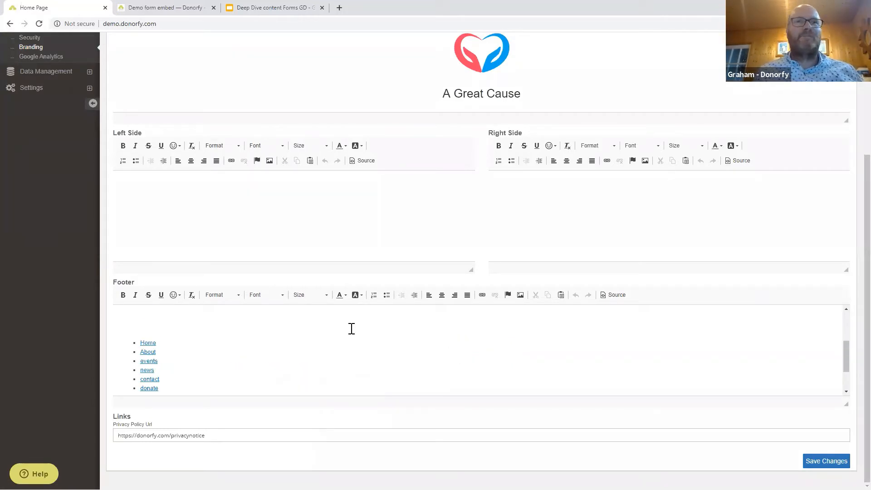
scroll(352, 325, "up", 3)
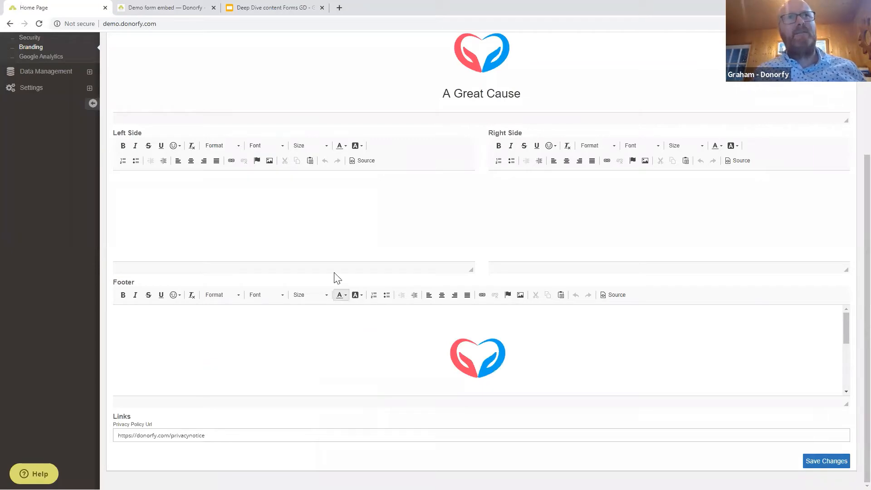
scroll(334, 279, "up", 3)
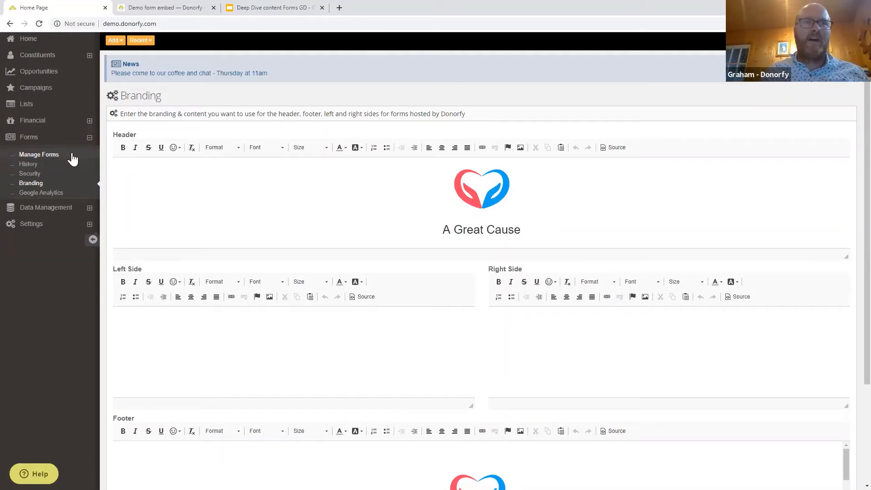
Go to Manage Forms and add a new form entry above the forms list.
left_click(44, 159)
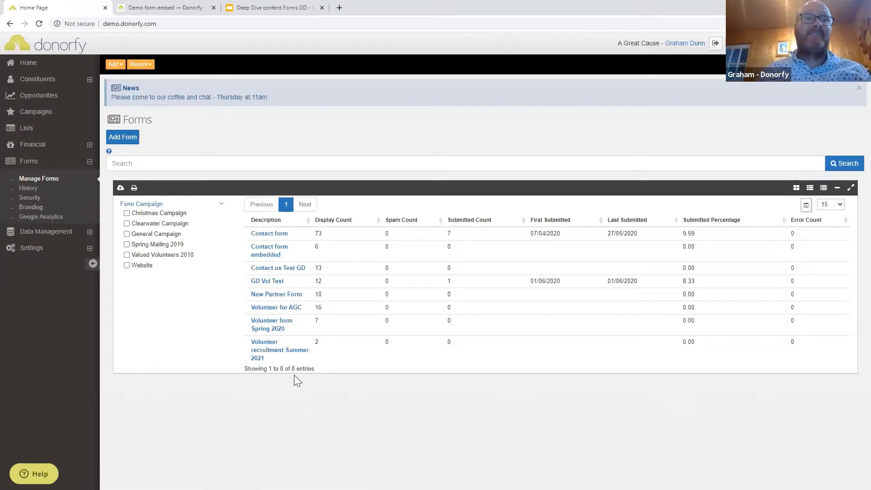
left_click(130, 138)
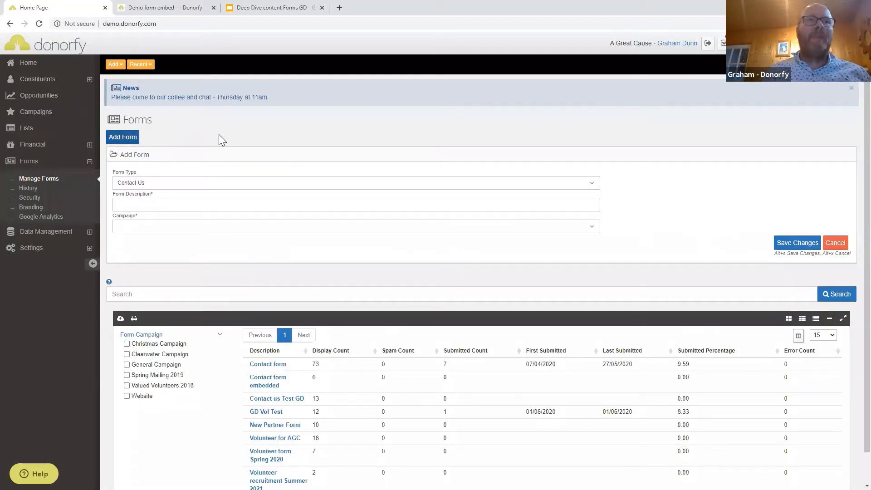
Save a Blank Form described 'Website Contact Us' on the Website campaign.
left_click(177, 184)
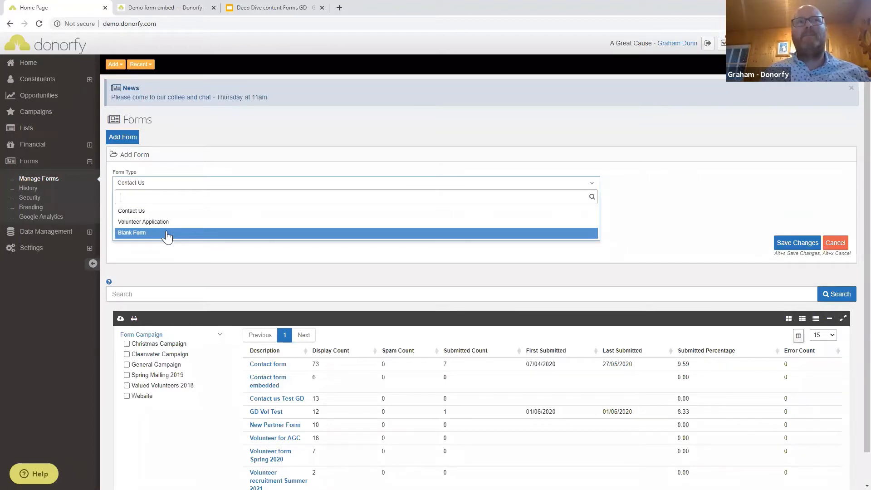
left_click(168, 235)
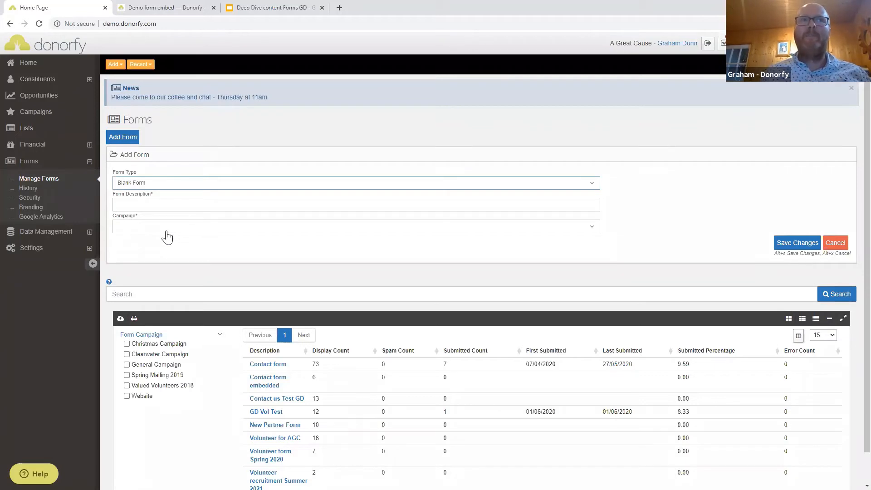
left_click(155, 209)
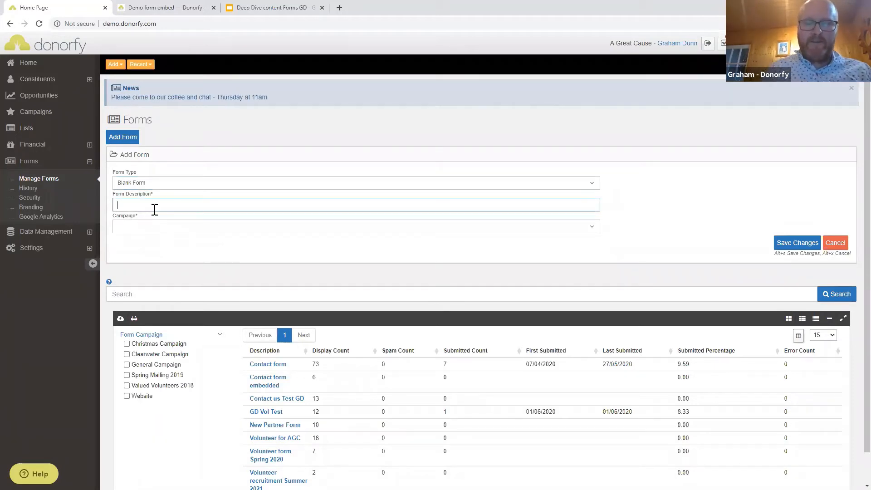
type("Website Co")
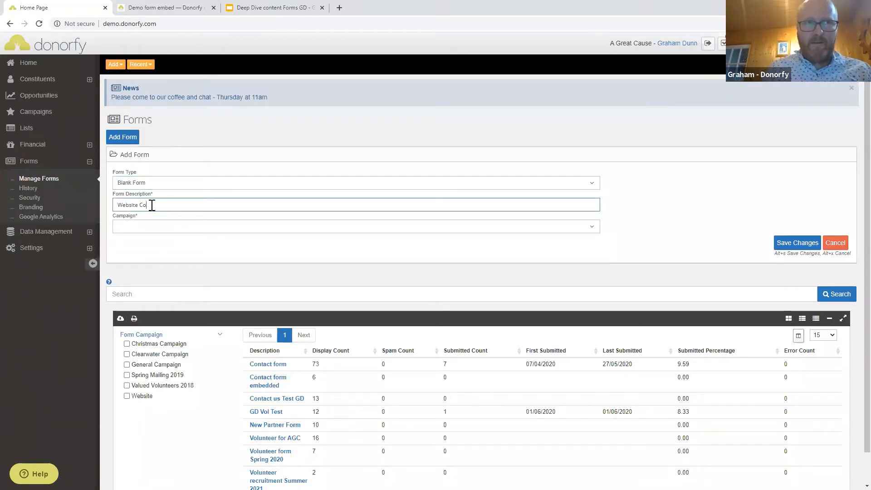
type("ntact Us")
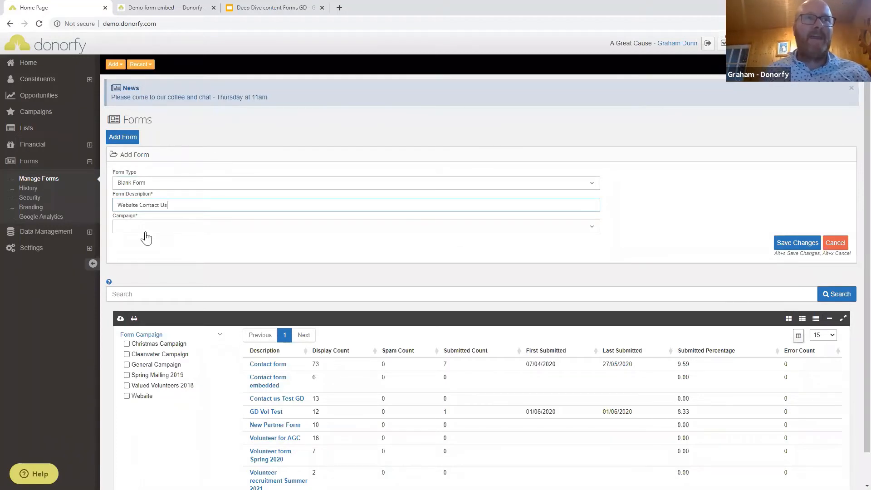
left_click(150, 232)
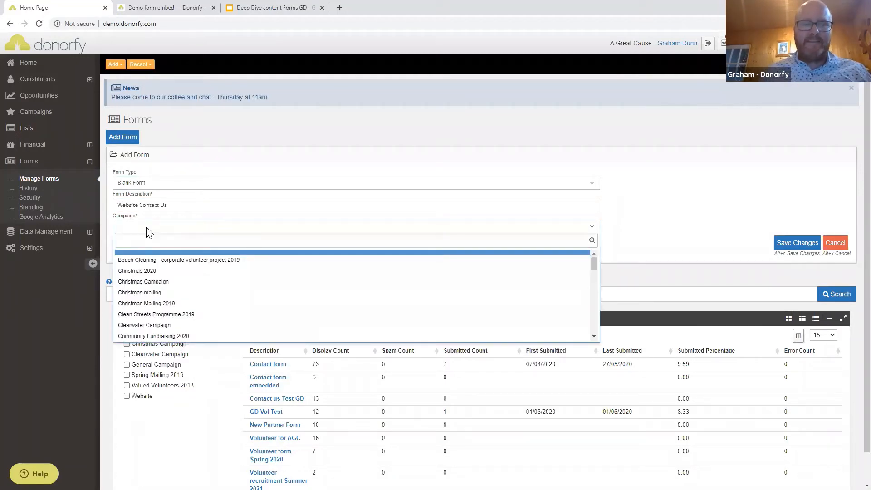
type("websi")
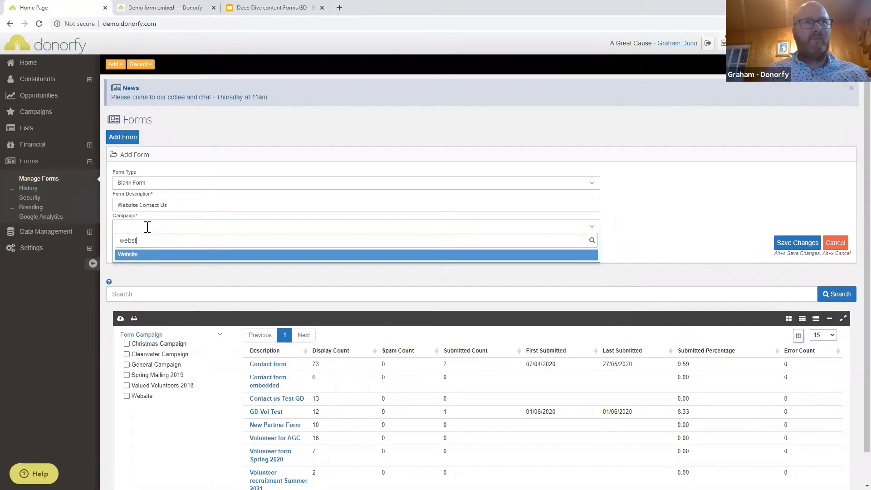
left_click(127, 256)
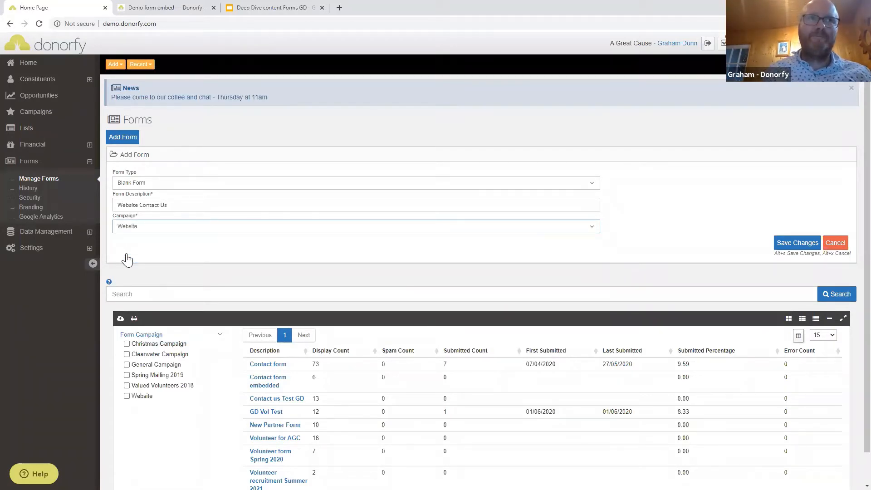
left_click(794, 244)
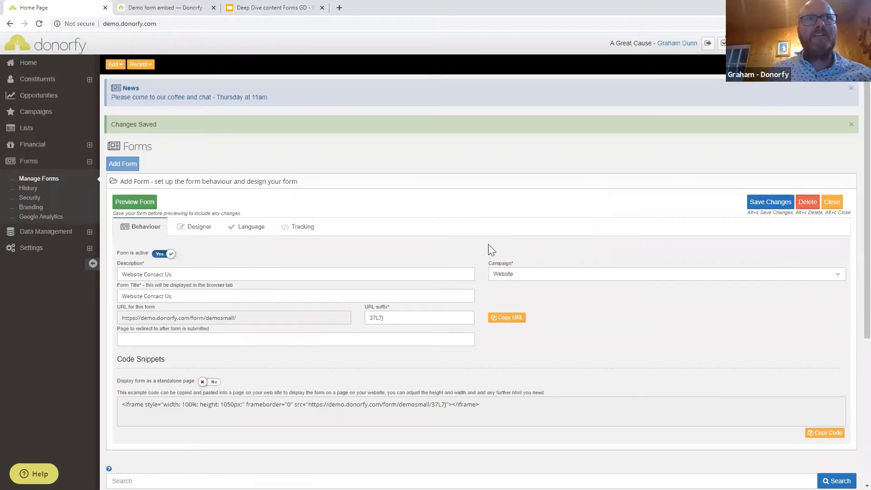
Change the URL suffix to 'contactus' and display the form as a standalone page.
scroll(489, 244, "down", 2)
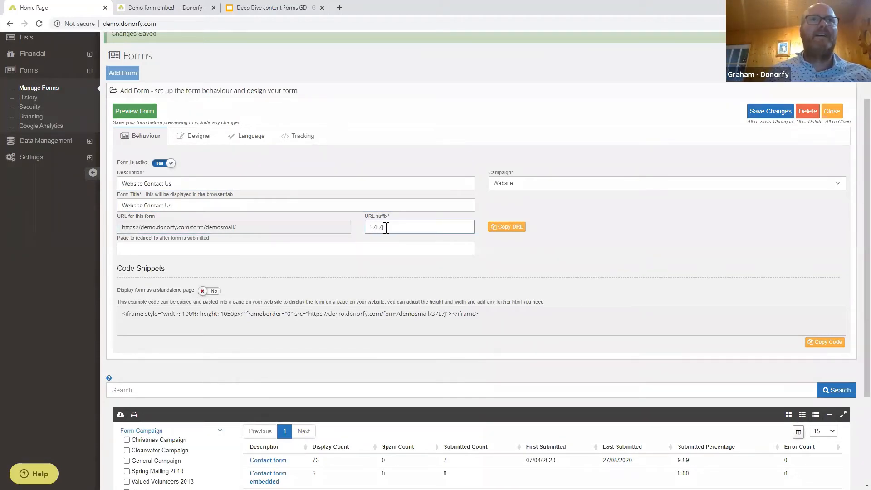
left_click_drag(408, 225, 361, 230)
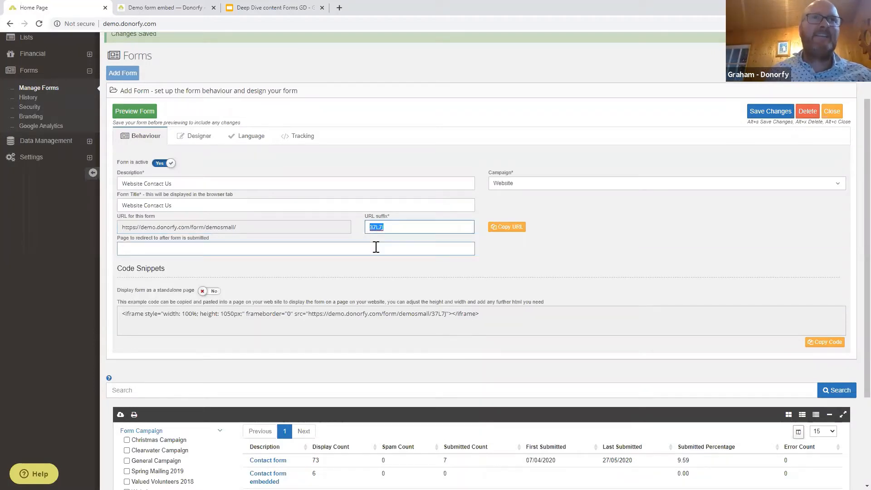
type("contactus")
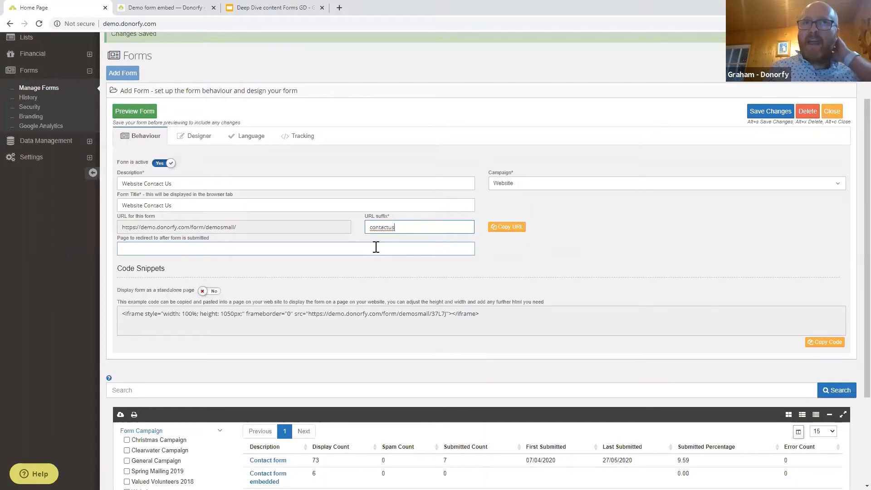
left_click(264, 249)
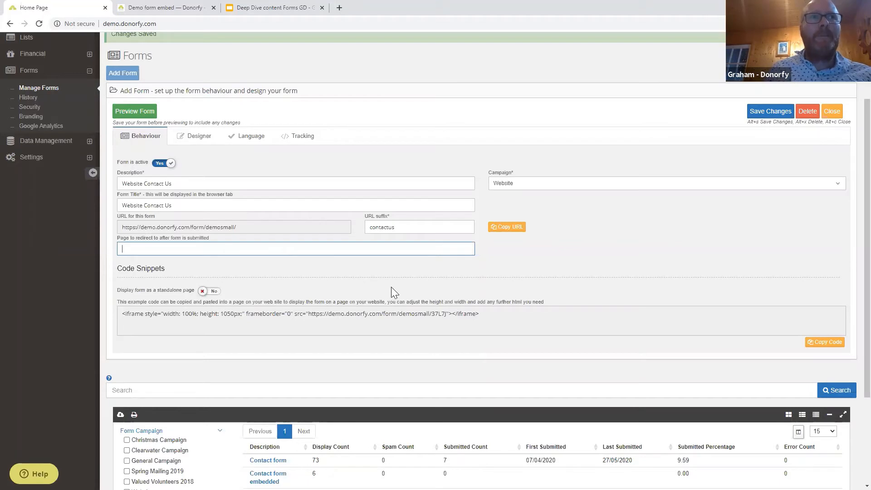
left_click(215, 293)
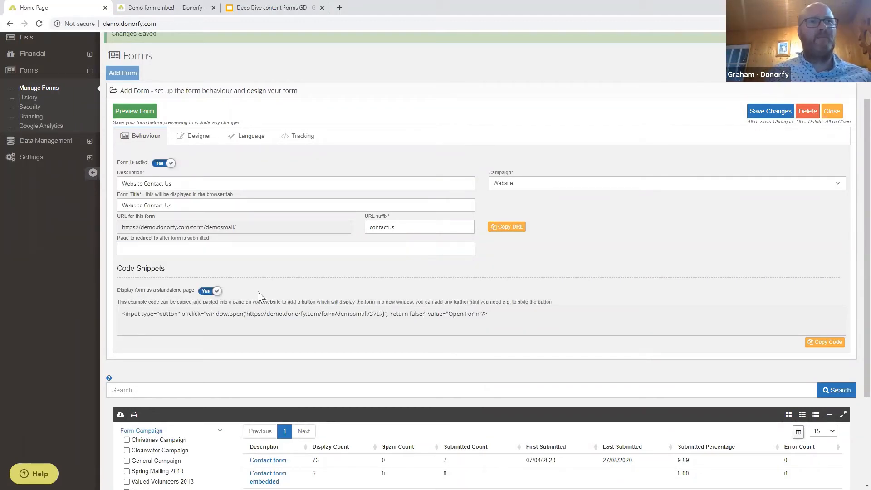
left_click(155, 310)
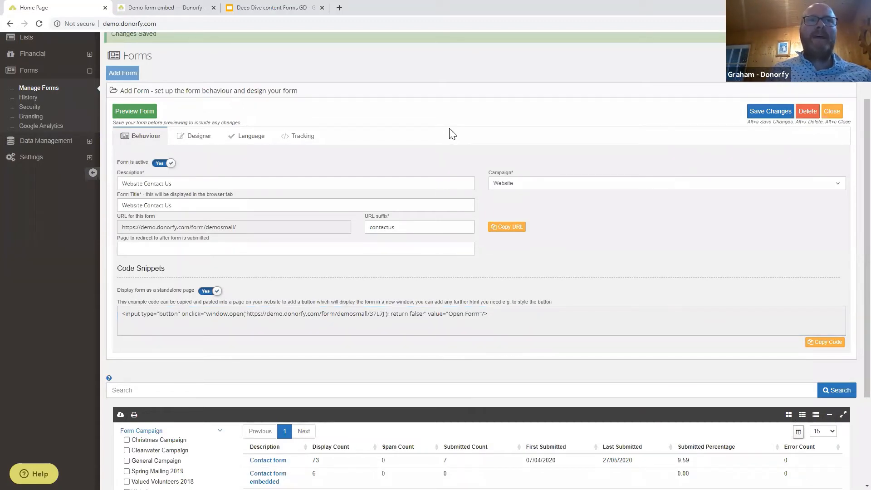
Switch to the Designer and scroll to the empty Build your Form layout.
left_click(193, 137)
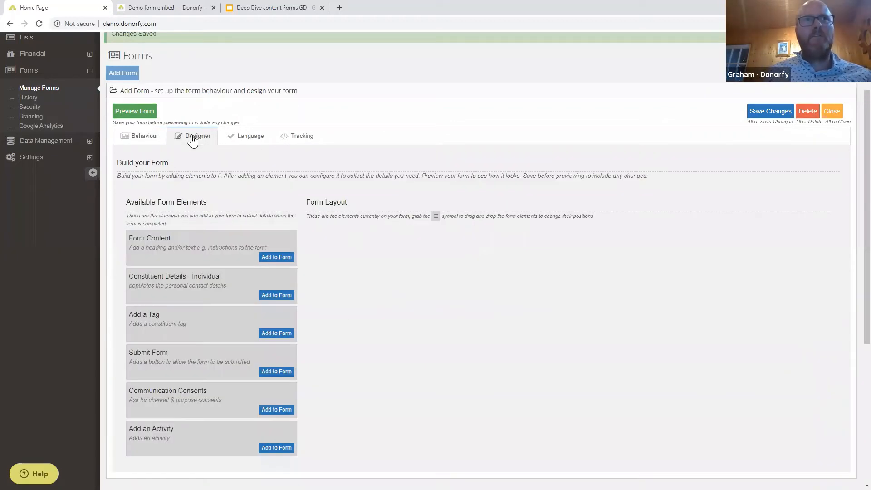
scroll(262, 150, "down", 2)
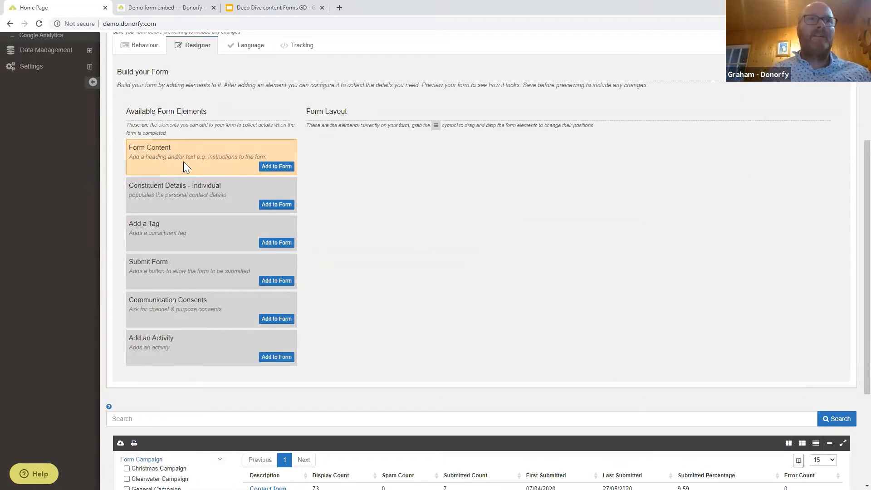
Add a Form Content block and paste the introductory contact text into it.
left_click(273, 169)
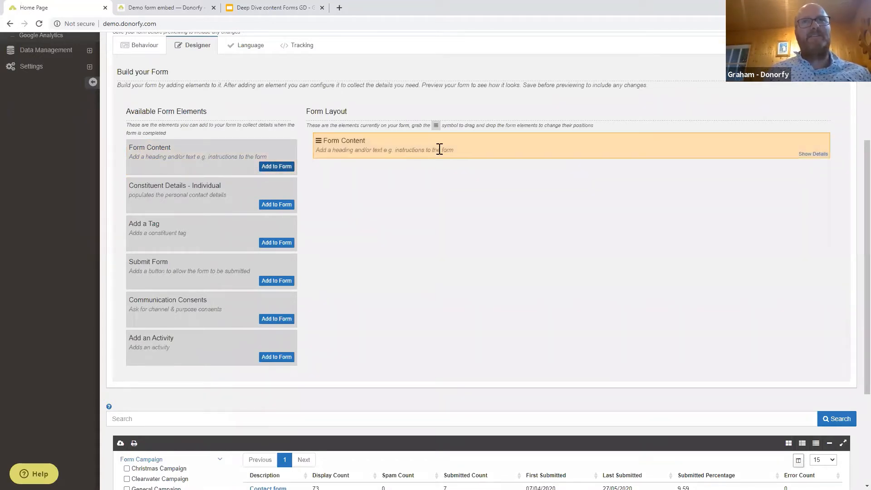
left_click(810, 154)
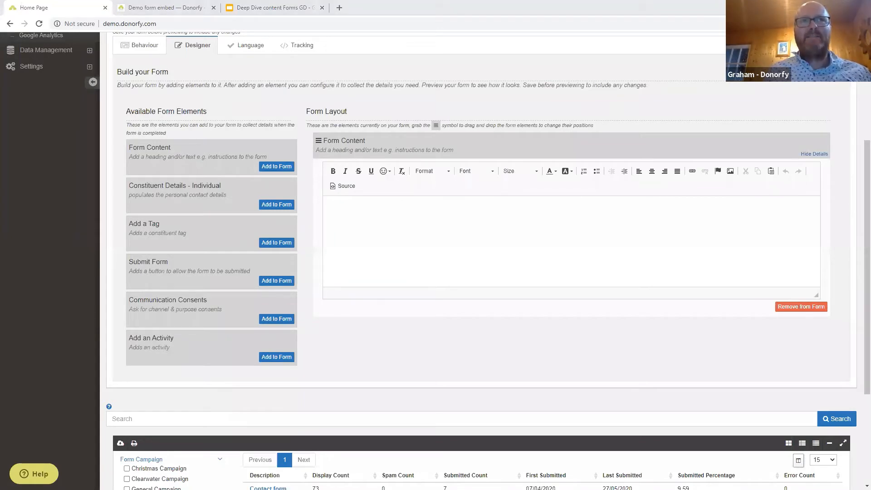
left_click(371, 222)
type("The form below allows you to contact the team at the Great Cause. Please allow 1 -2 working days for a response. Please note that fields marked with a * are mandatory.")
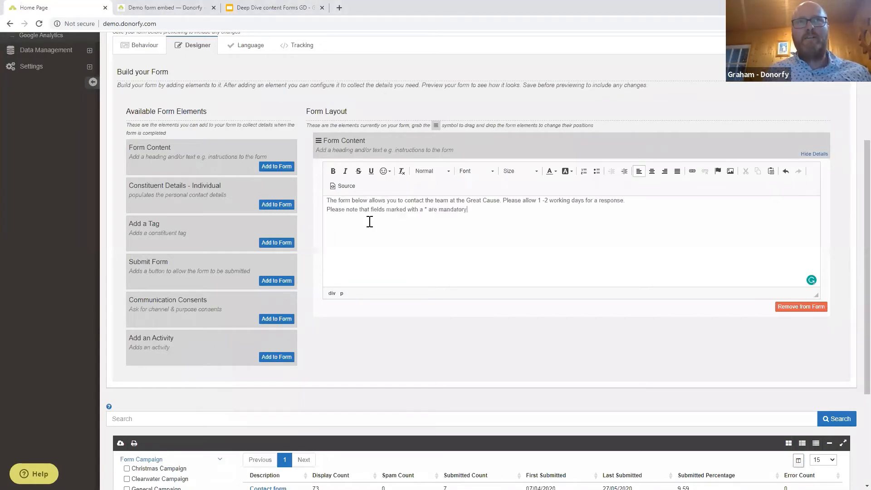
Insert a blank line after the first line, bold that line, and collapse the block.
left_click(632, 203)
key("Return")
left_click_drag(641, 202, 307, 181)
left_click(333, 171)
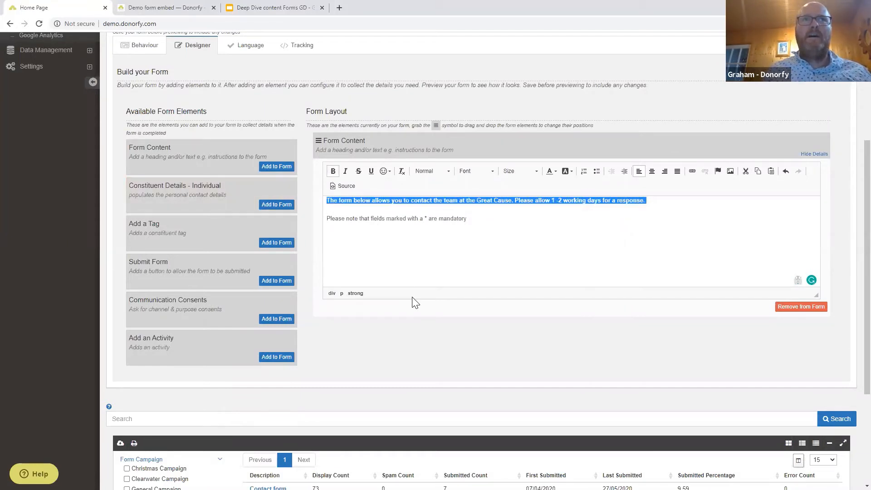
left_click(427, 253)
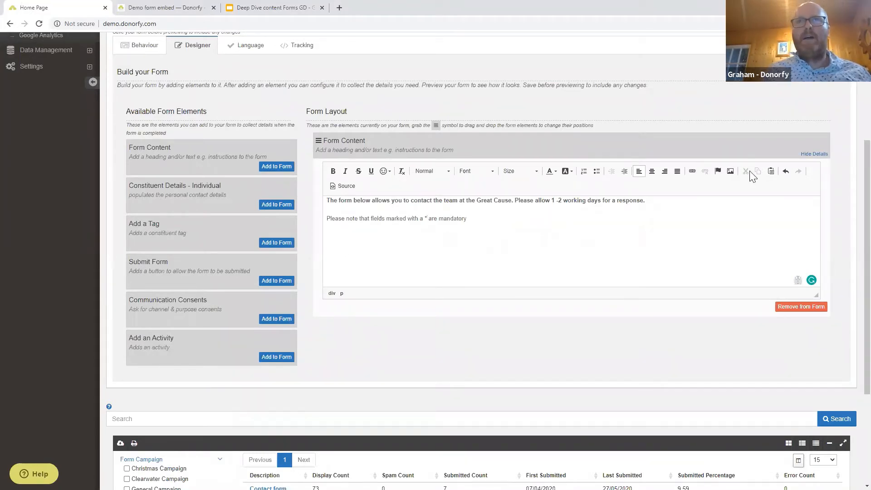
left_click(815, 154)
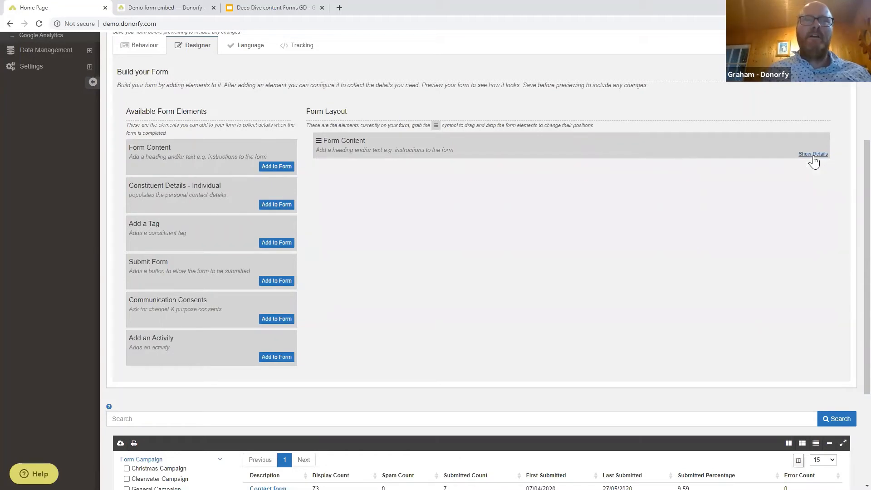
left_click(814, 154)
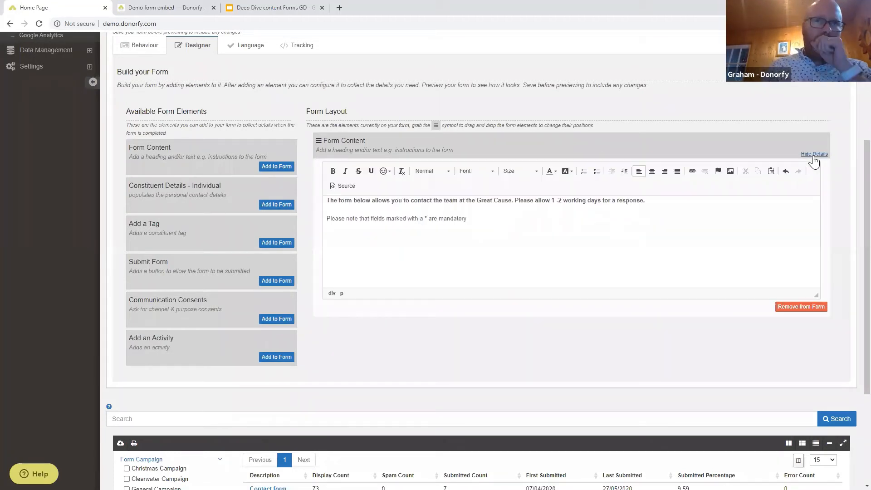
left_click(814, 155)
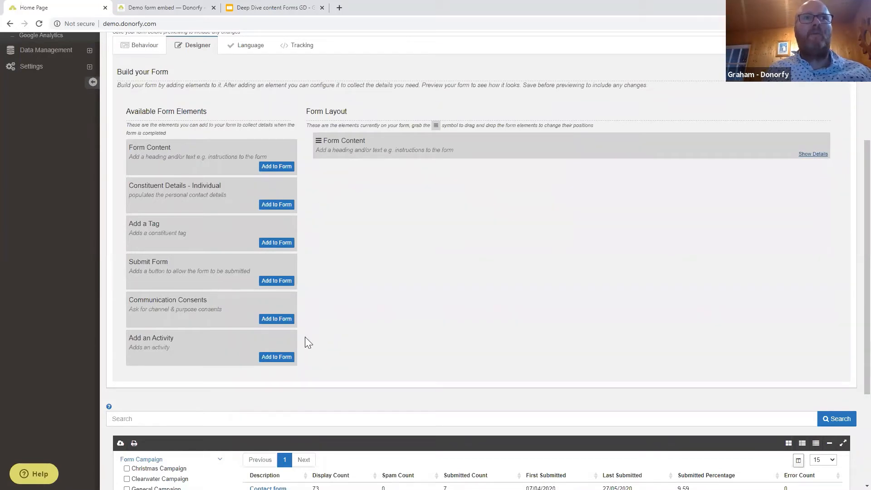
Add an 'Add an Activity' element below the intro text and expand its settings.
left_click(275, 357)
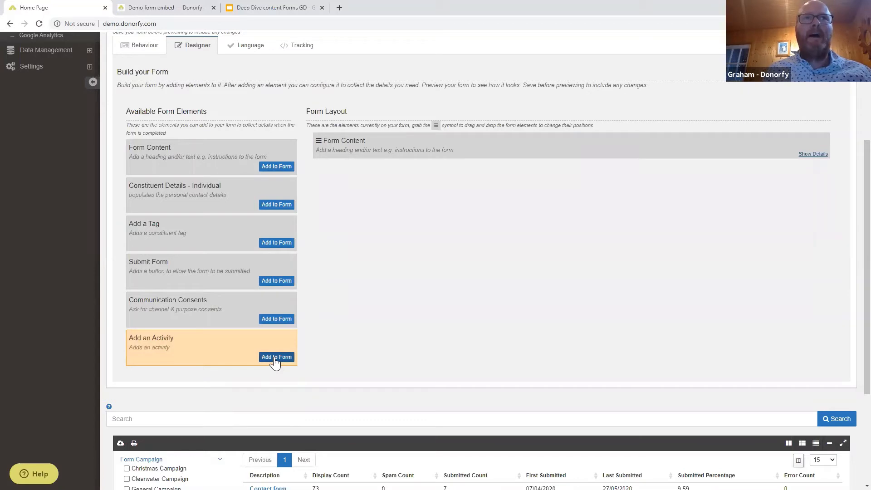
left_click(275, 357)
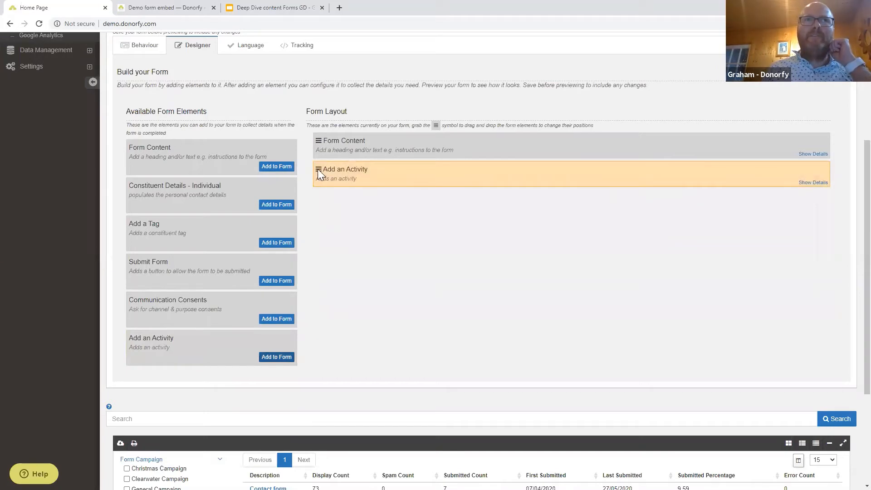
mouse_move(319, 169)
left_mouse_down()
mouse_move(321, 126)
mouse_move(317, 183)
left_mouse_up()
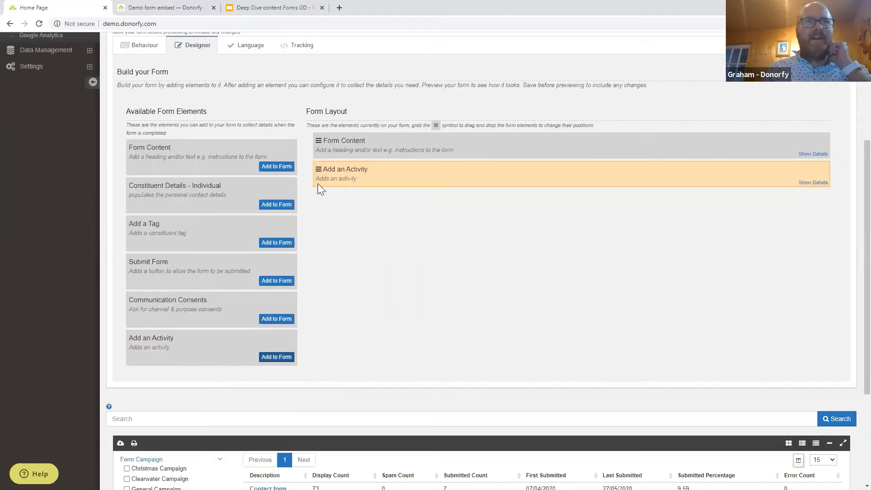
left_click(813, 182)
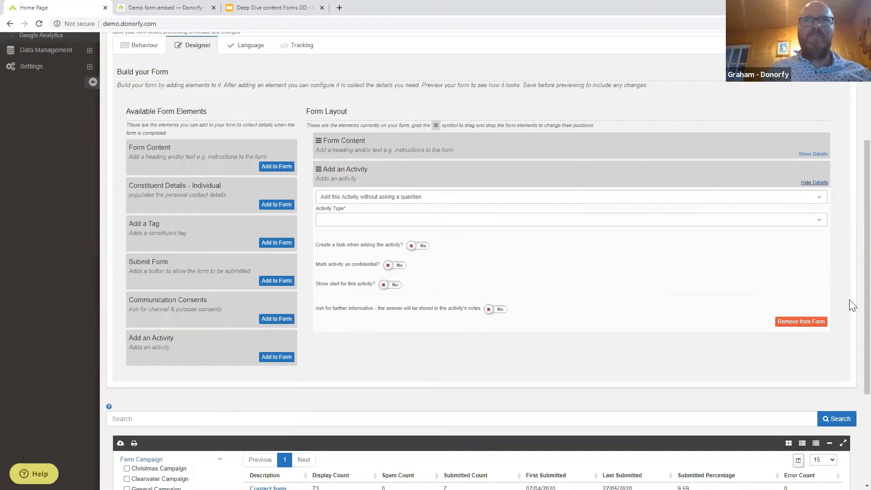
left_click(430, 204)
left_click(430, 205)
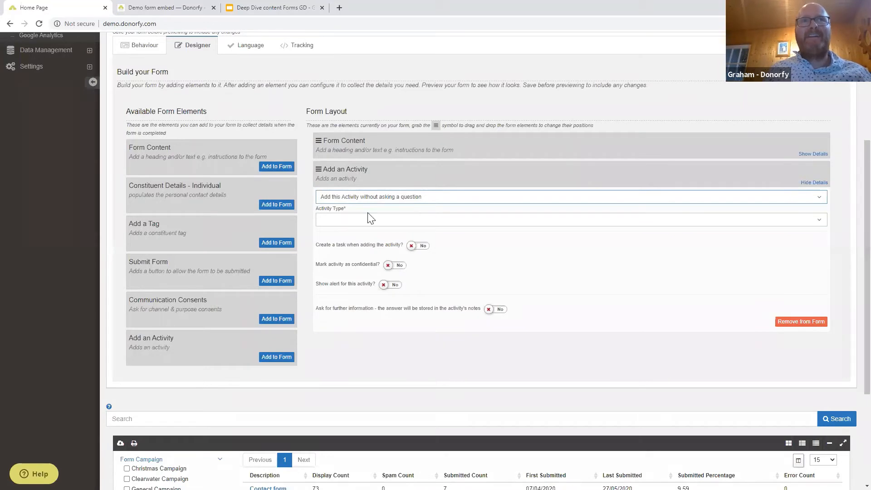
Set the activity type to 'Contact form on website'.
left_click(348, 222)
type("co")
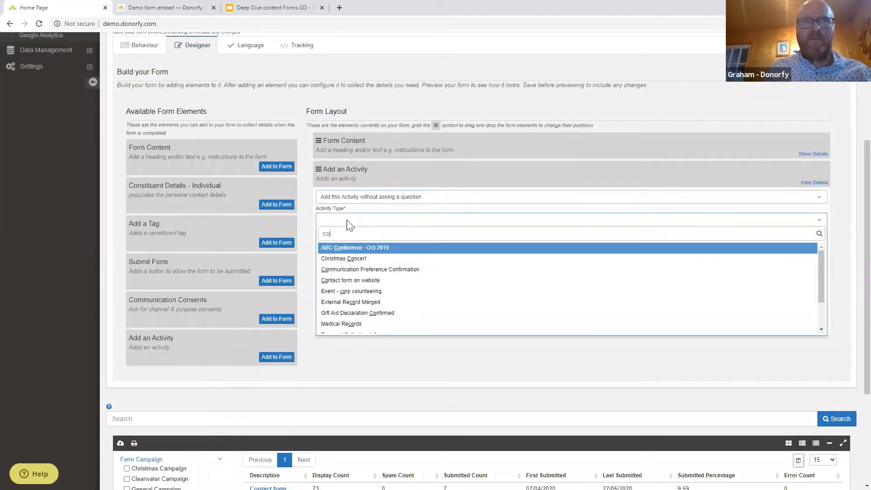
type("nt")
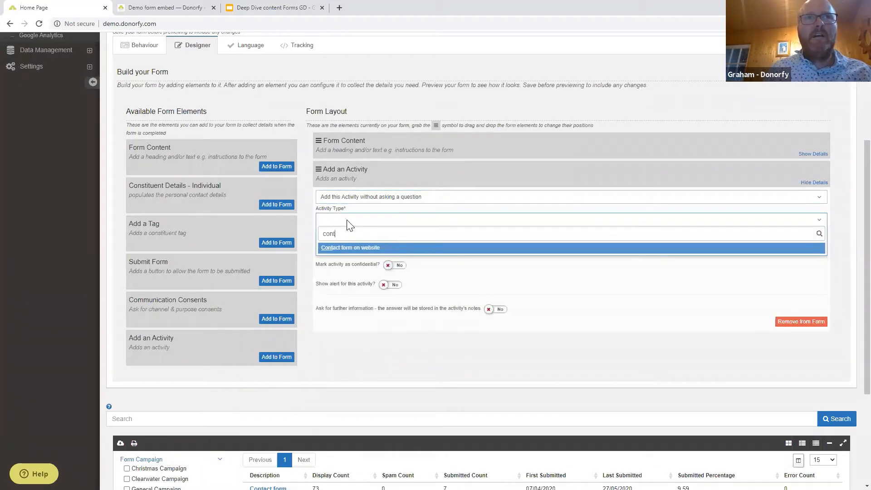
left_click(340, 248)
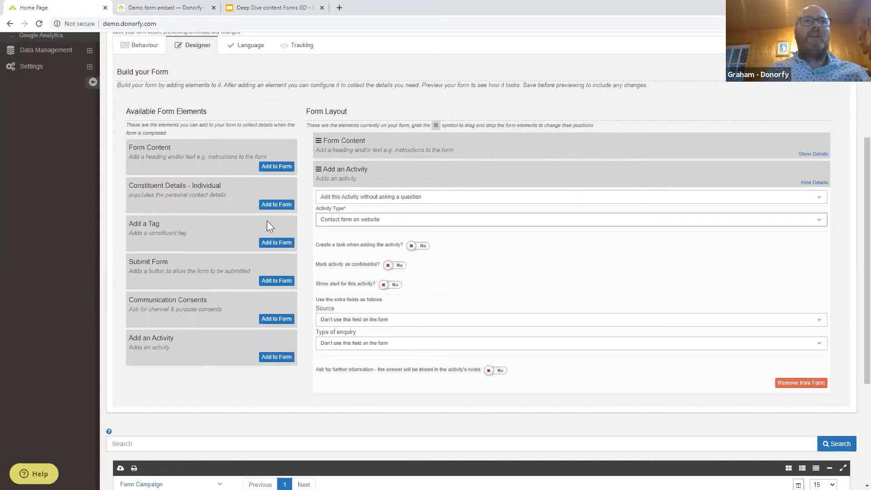
Turn on task creation and assign the task to the matching team member.
left_click(421, 248)
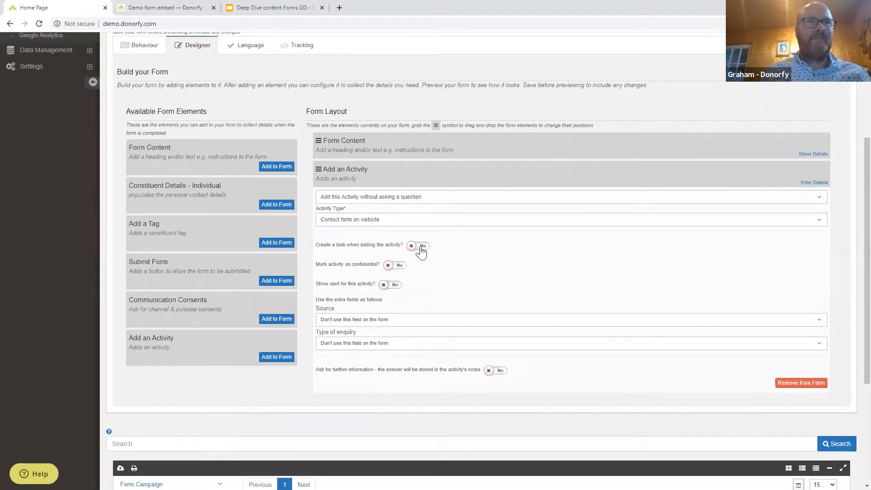
left_click(345, 267)
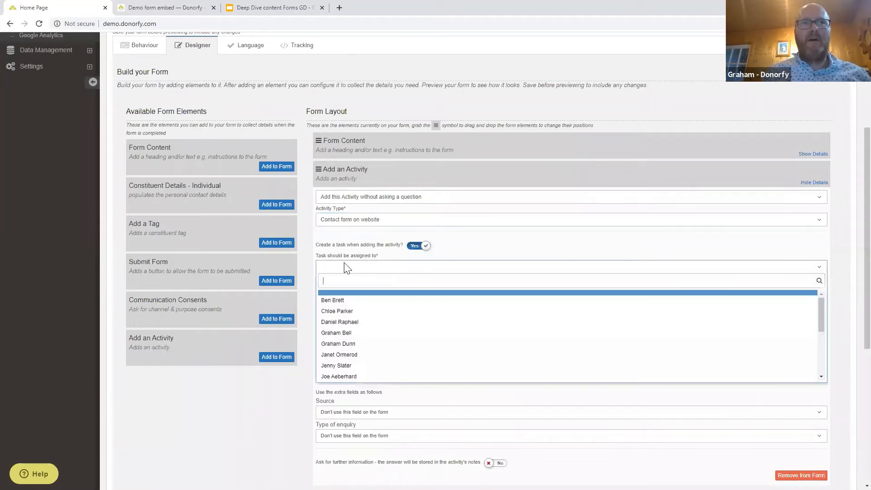
type("gra")
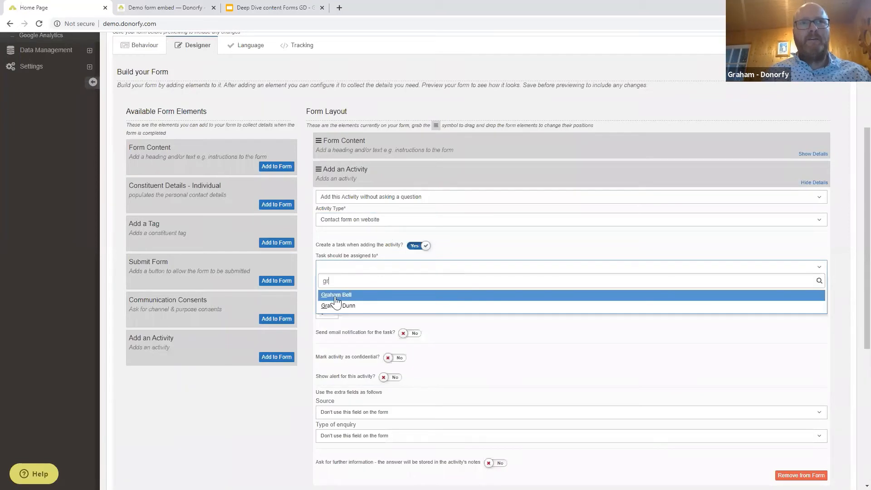
left_click(338, 294)
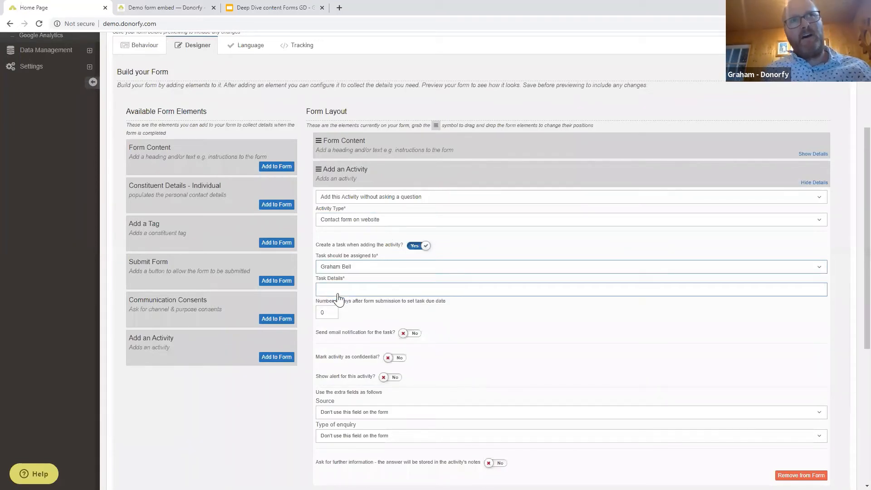
Give the task 'Please follow up with this enquiry', due in 2 days, with email notification.
left_click(341, 288)
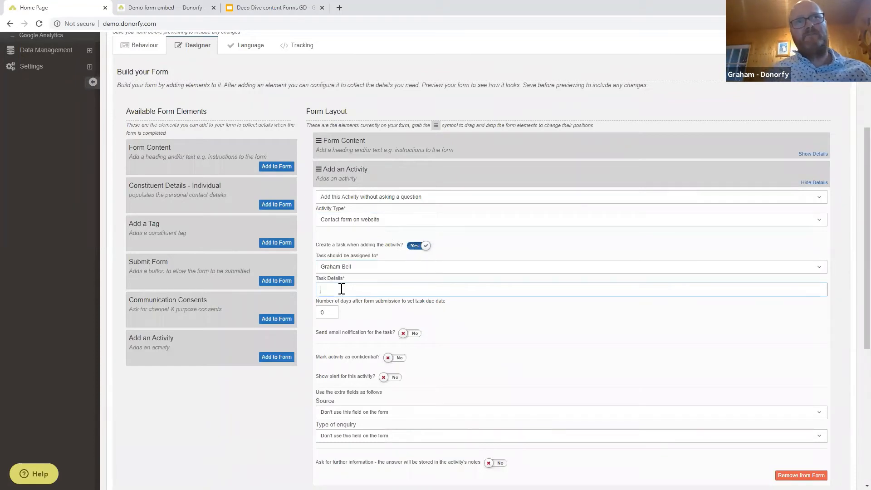
type("Please")
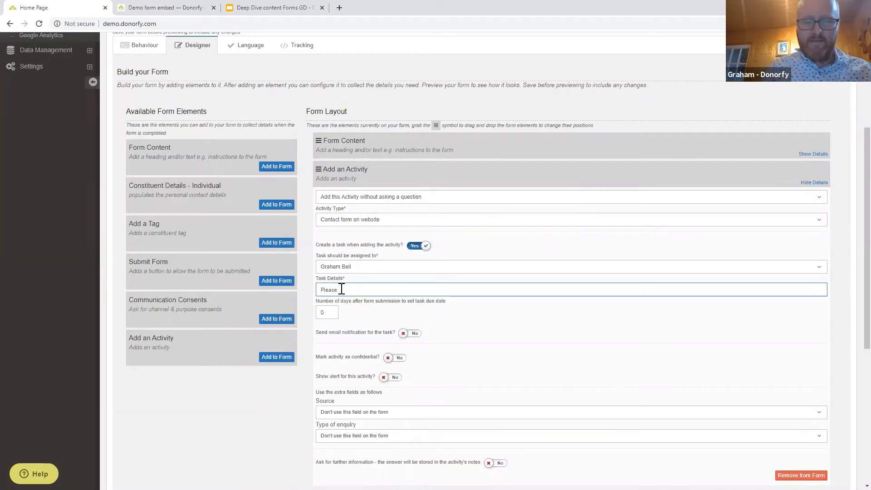
type(" follow up")
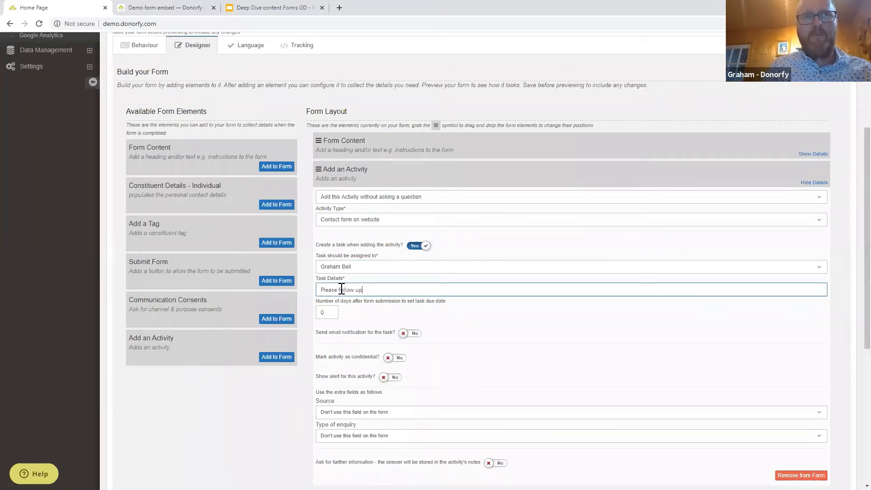
type(" with this")
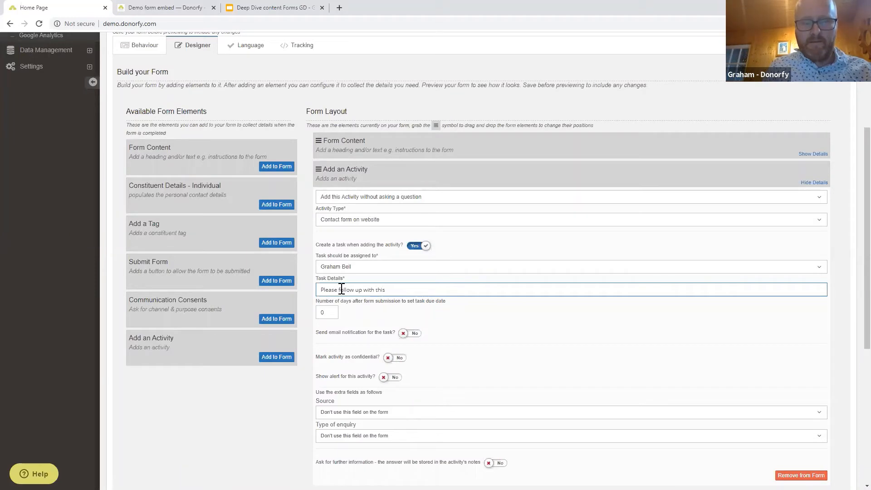
type(" enquiry")
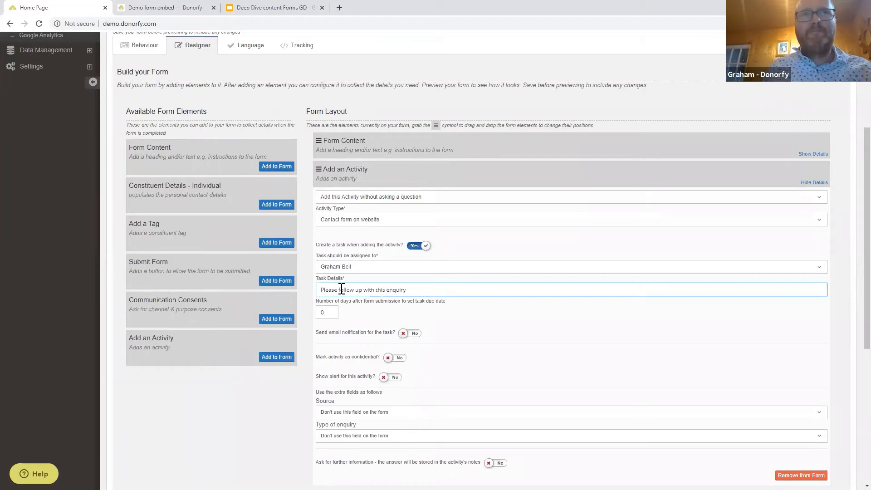
key("Tab")
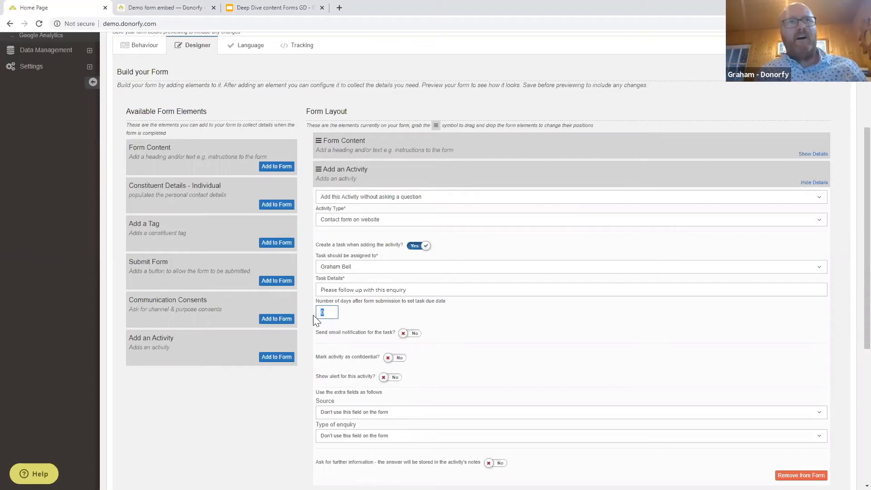
type("2")
left_click(525, 336)
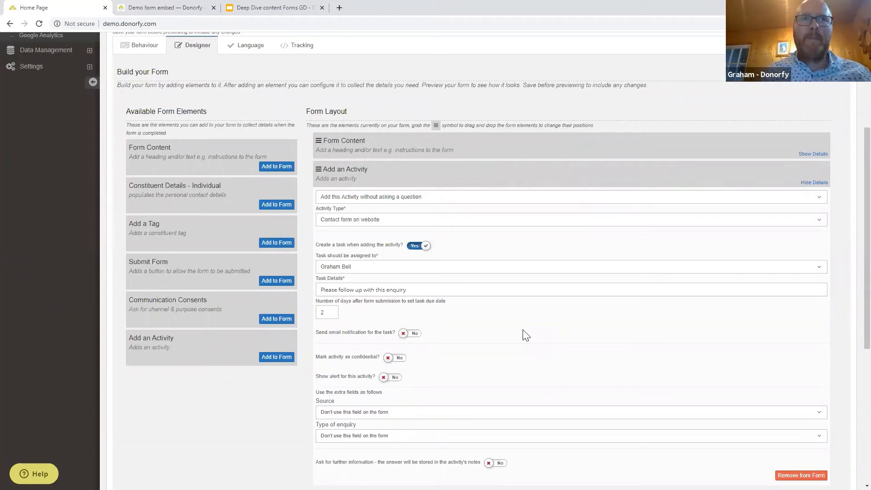
left_click(414, 334)
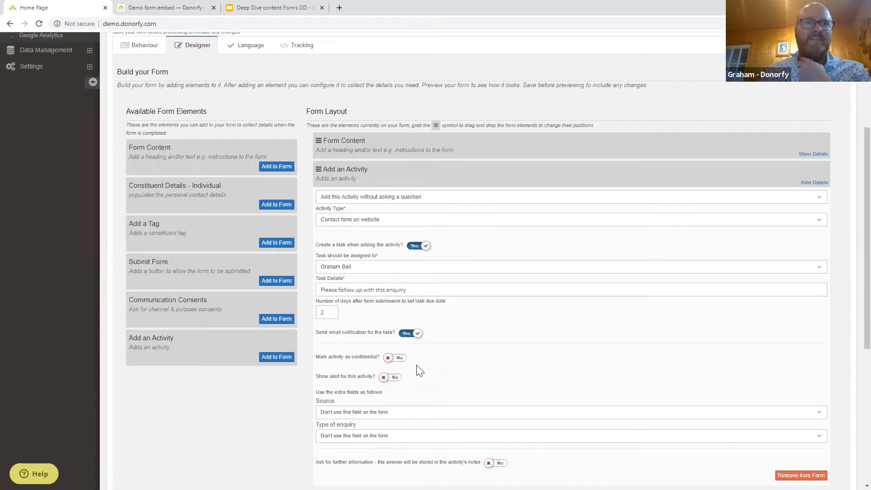
Set Type of enquiry to 'Ask a question, choose answer from a list'.
scroll(455, 361, "down", 1)
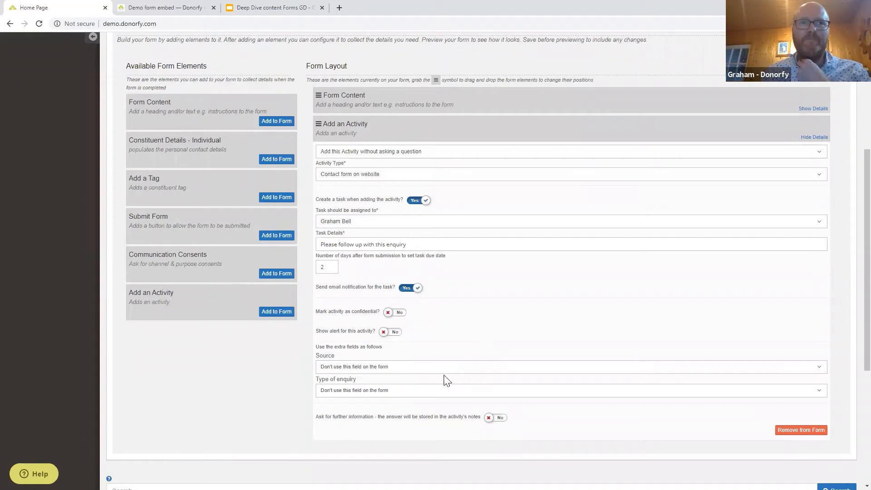
left_click(368, 395)
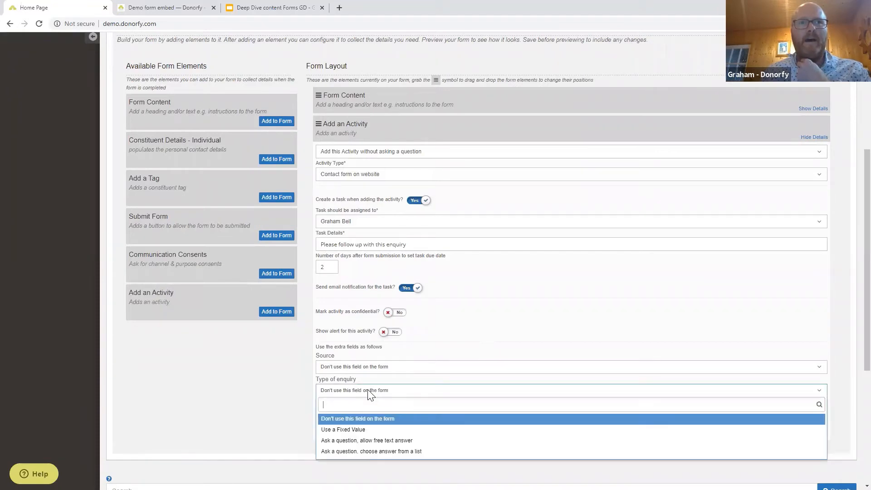
left_click(368, 393)
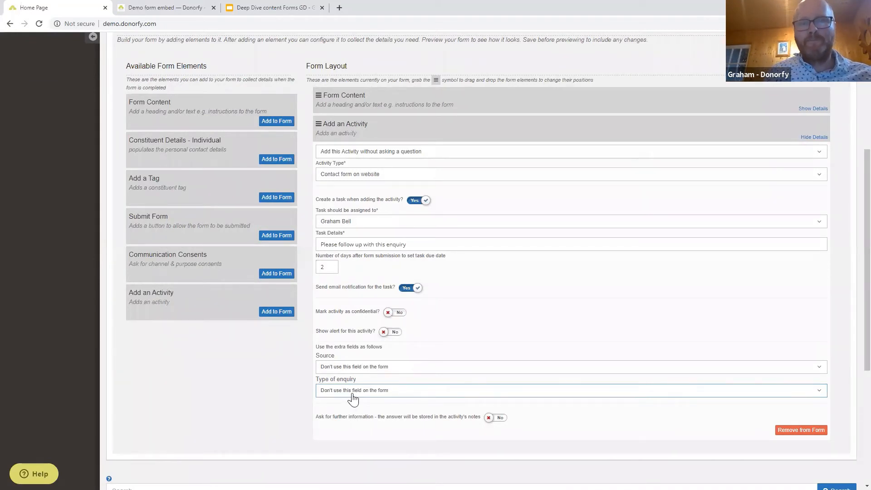
left_click(353, 397)
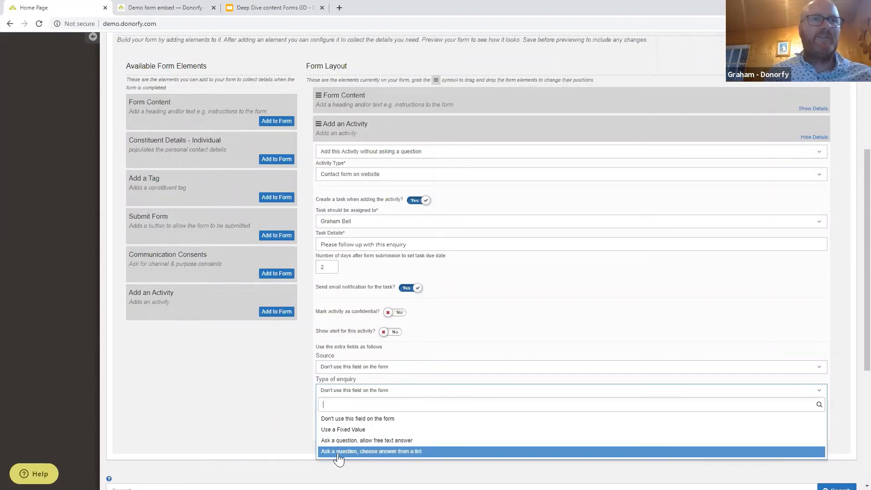
left_click(338, 451)
Enter the question 'What is the nature of your enquiry' and start the answer list.
left_click(351, 405)
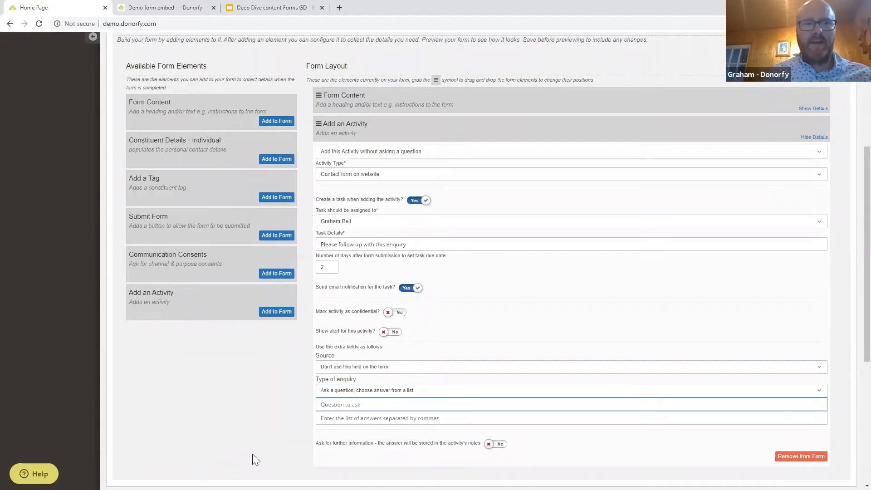
type("W")
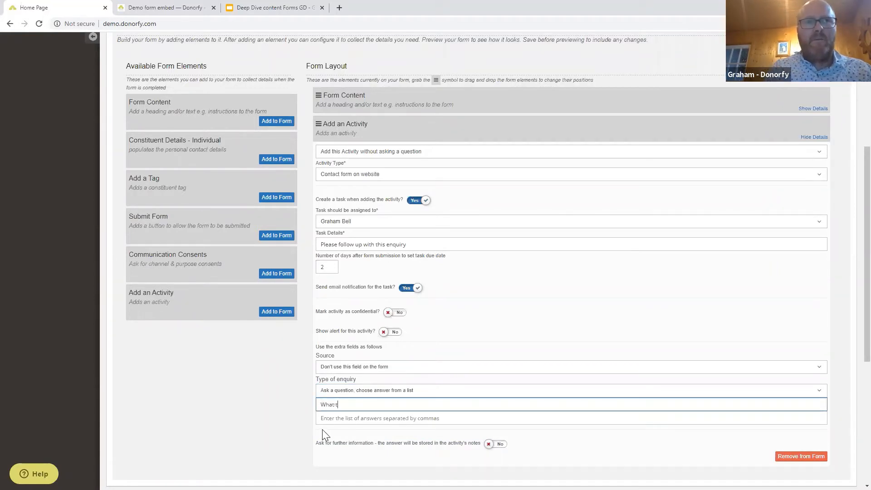
type("hat uis")
key("BackSpace")
key("BackSpace")
key("BackSpace")
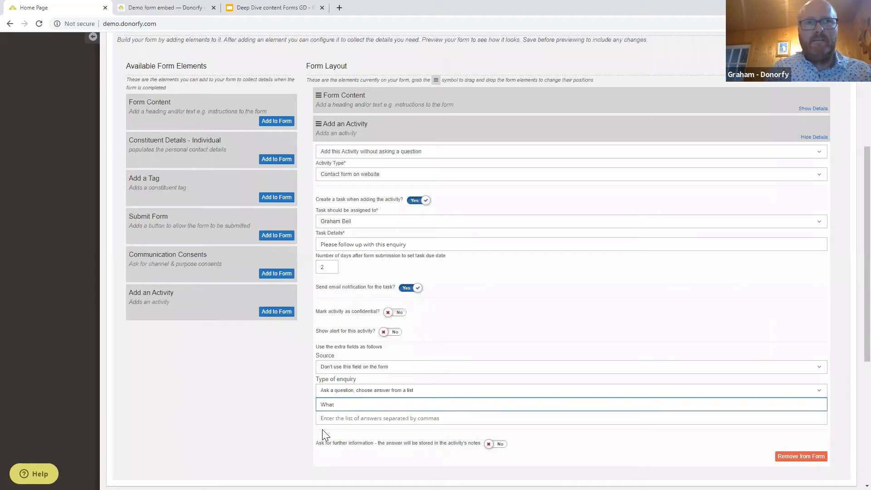
type("is the natu")
type("re o")
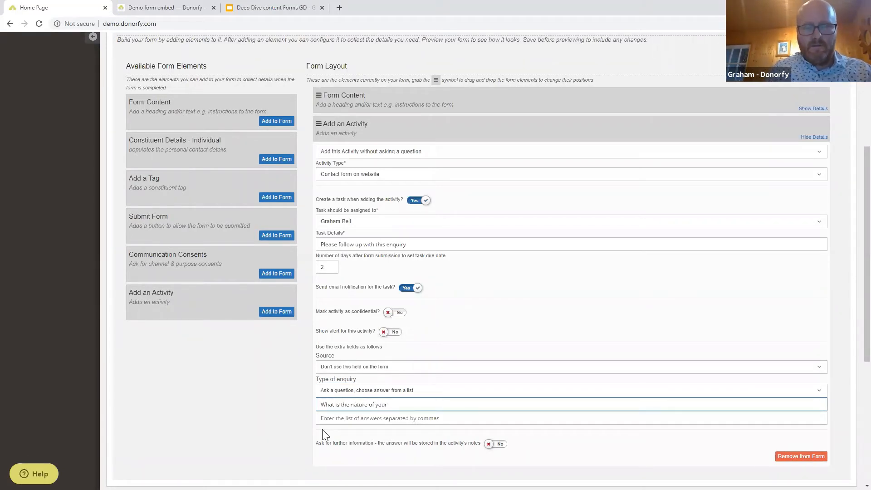
type("f your enquiry")
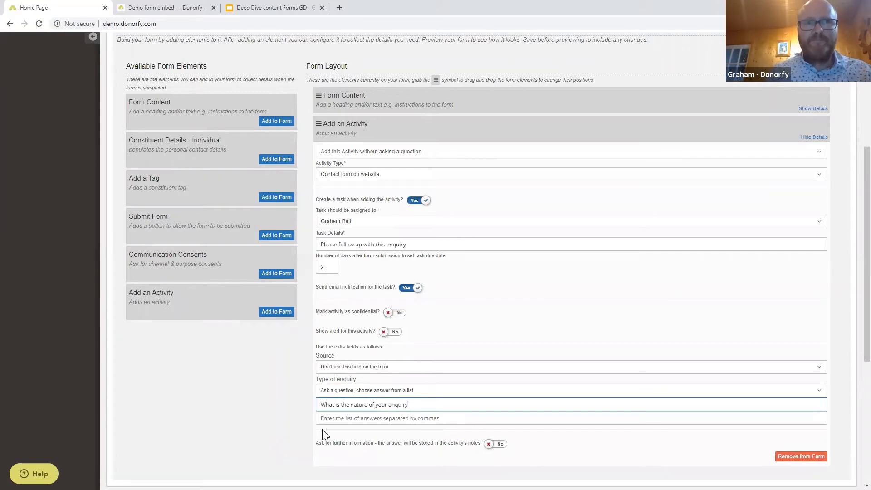
scroll(322, 429, "up", 1)
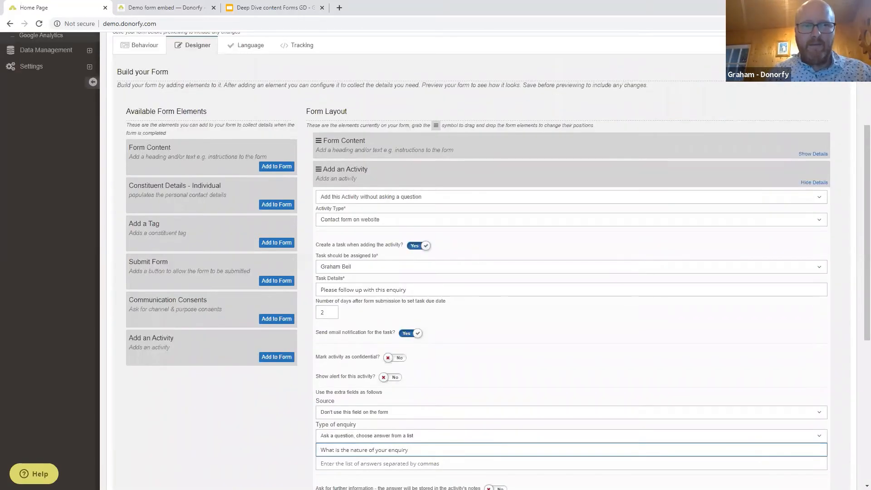
key("alt+Tab")
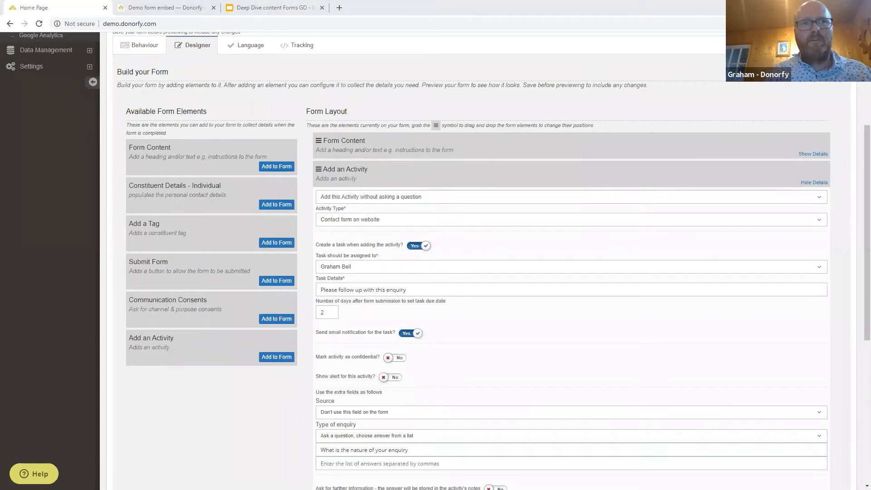
left_click(324, 461)
type("Donation, Order, General enquiry, Other")
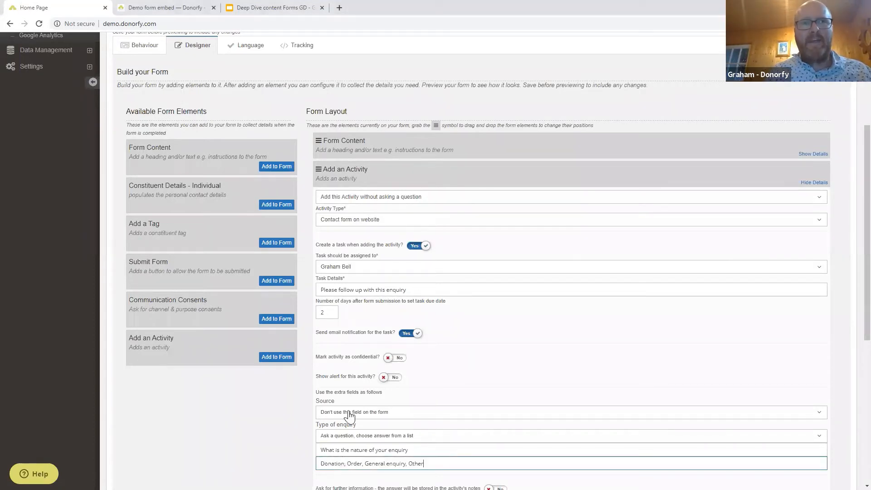
scroll(338, 387, "down", 2)
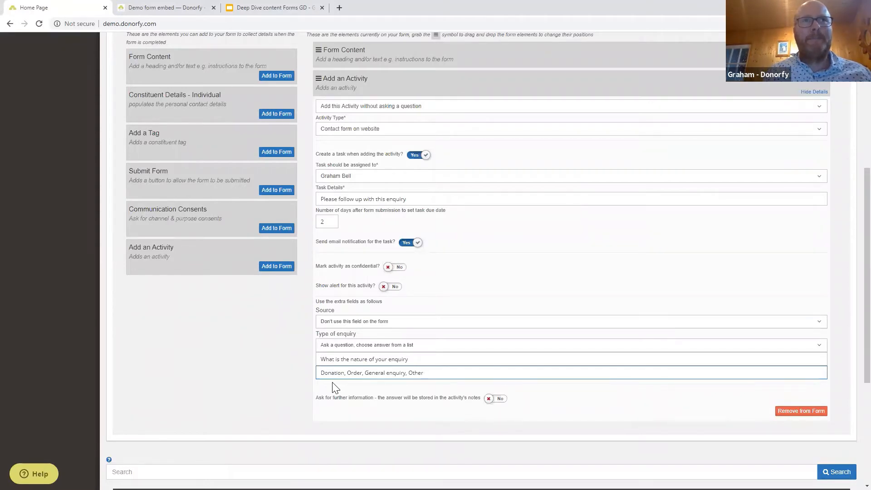
left_click(422, 107)
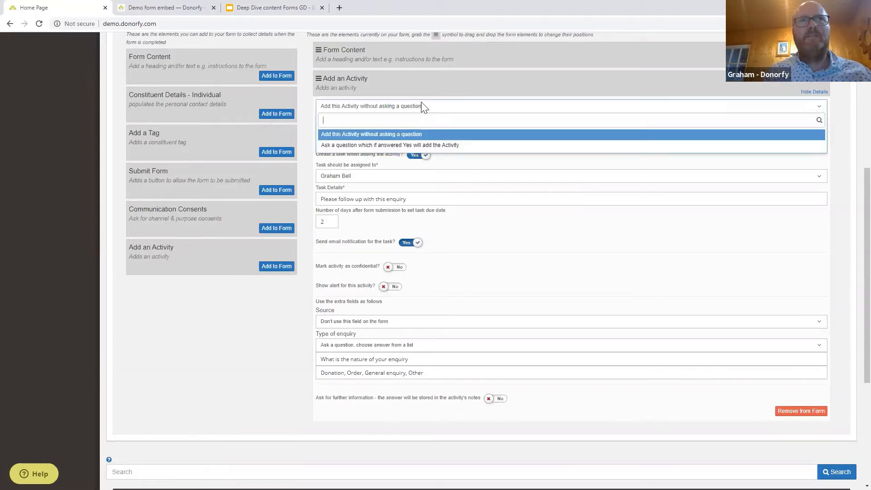
left_click(420, 108)
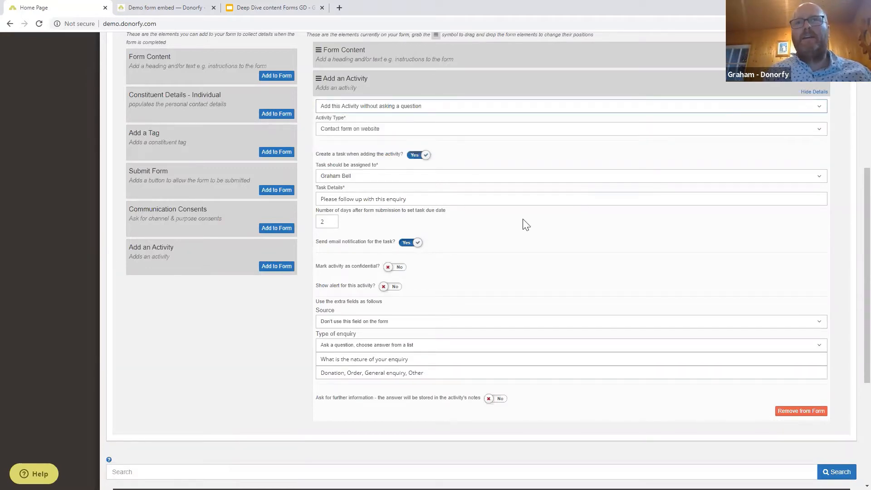
left_click(344, 106)
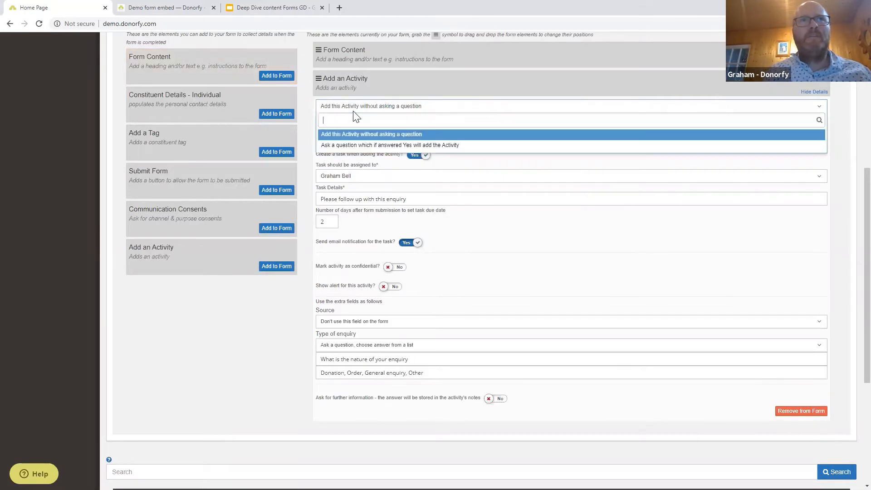
left_click(369, 145)
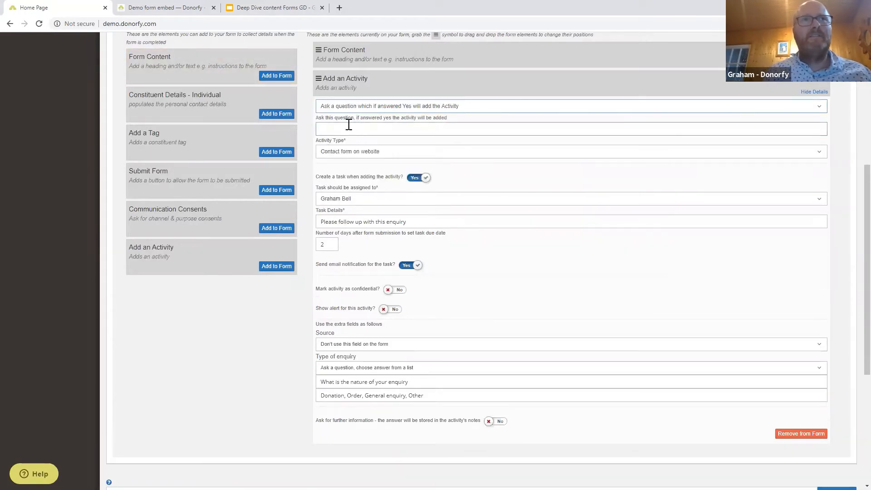
left_click(377, 130)
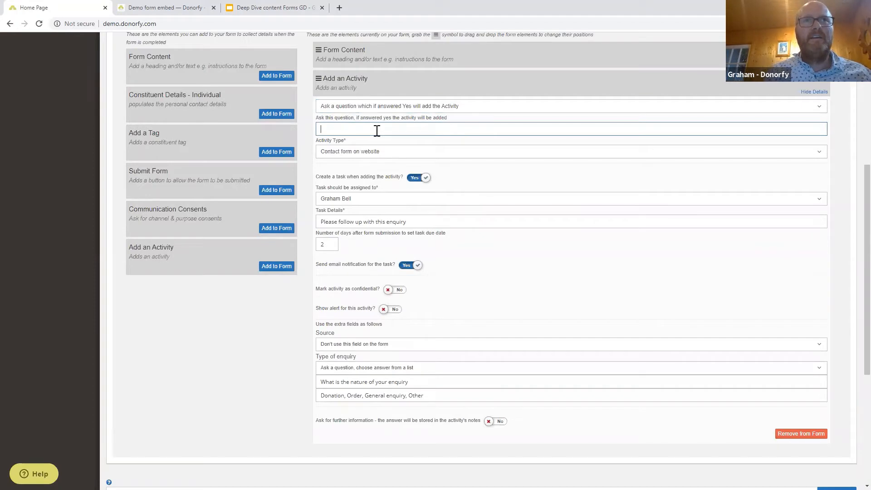
left_click(383, 109)
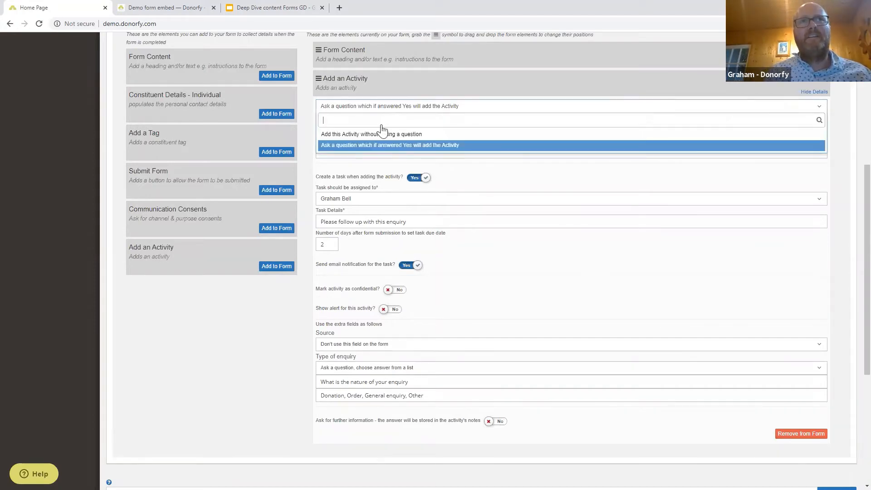
left_click(381, 131)
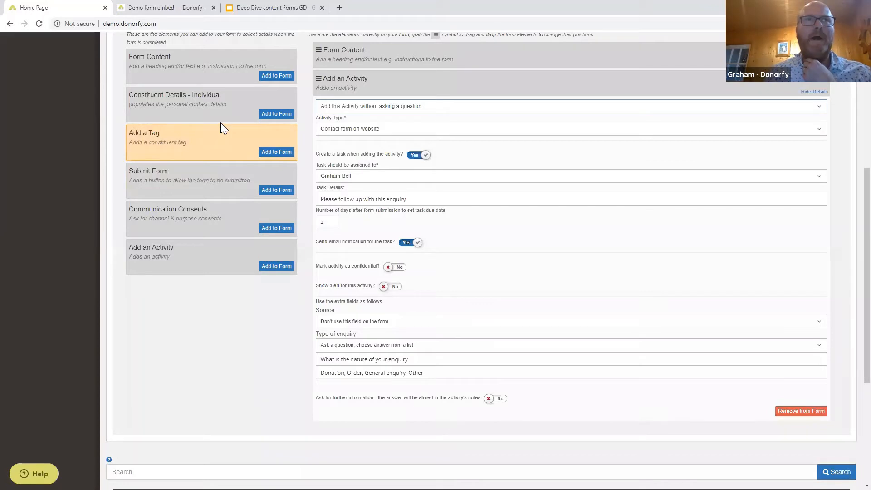
Add a Constituent Details - Individual element to the form and expand its settings.
left_click(276, 114)
scroll(444, 394, "down", 1)
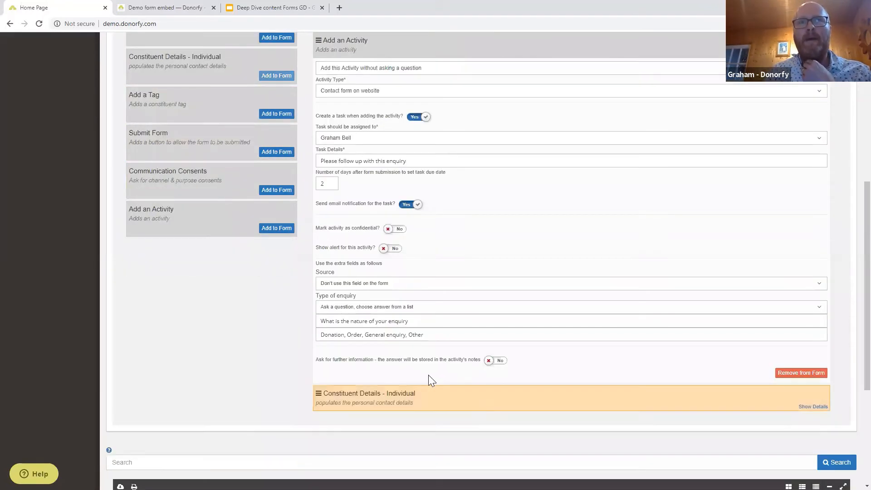
scroll(428, 379, "down", 2)
left_click(813, 308)
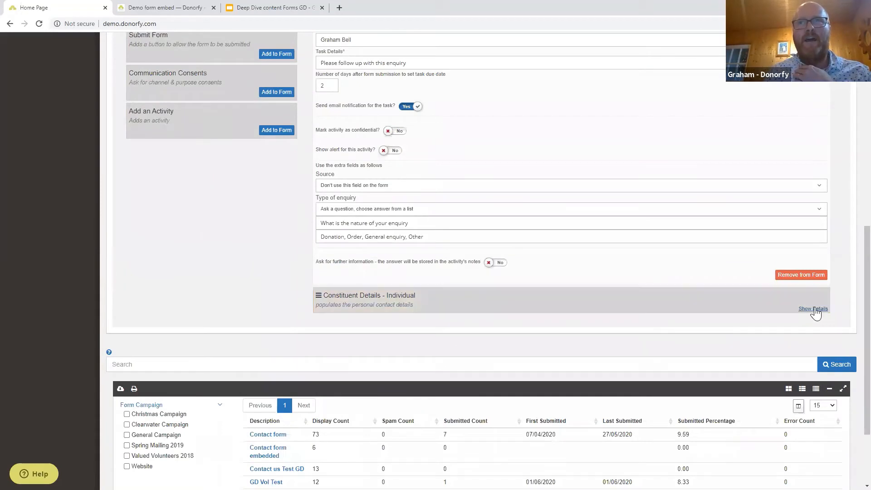
scroll(707, 365, "down", 2)
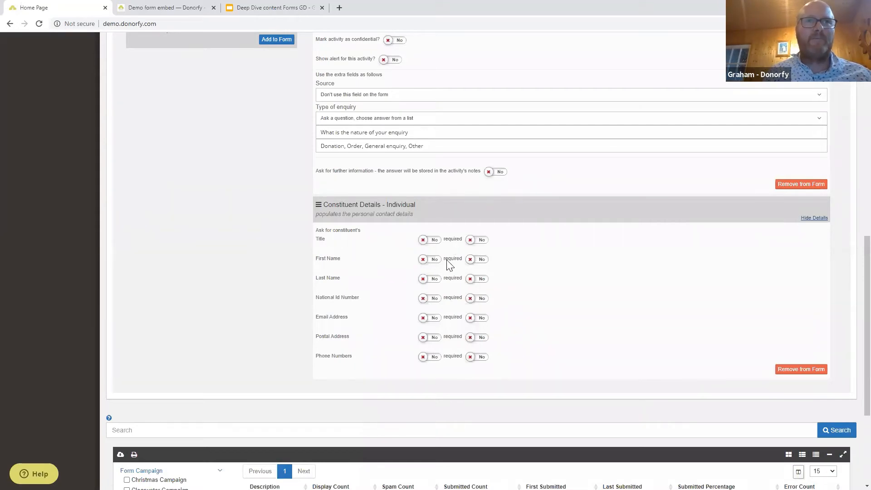
Ask for first name, last name, email and phone numbers, with names and email required.
left_click(434, 260)
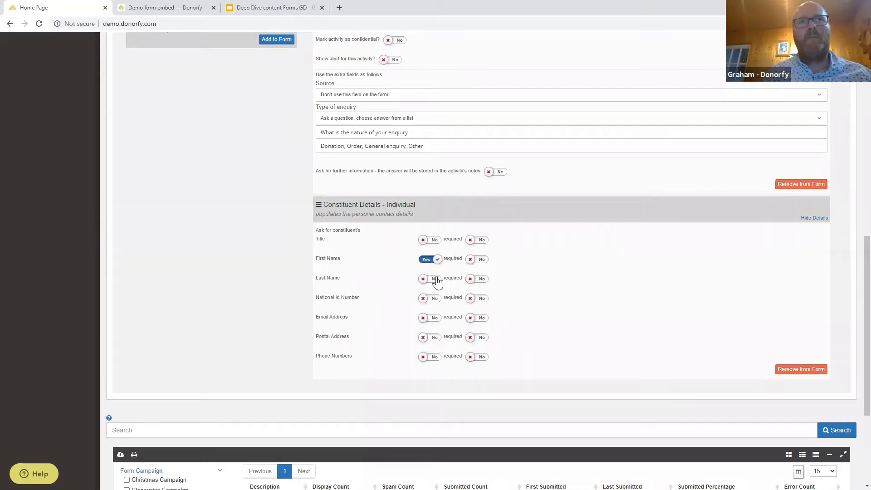
left_click(436, 279)
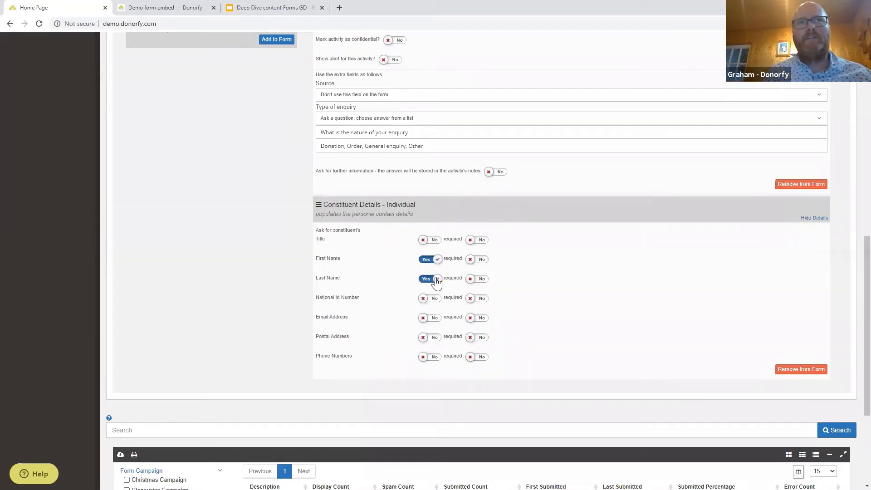
left_click(431, 319)
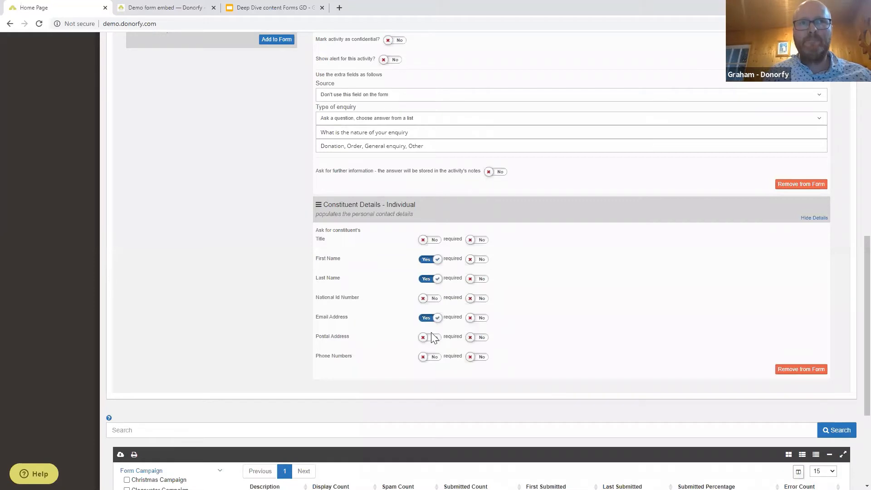
left_click(437, 358)
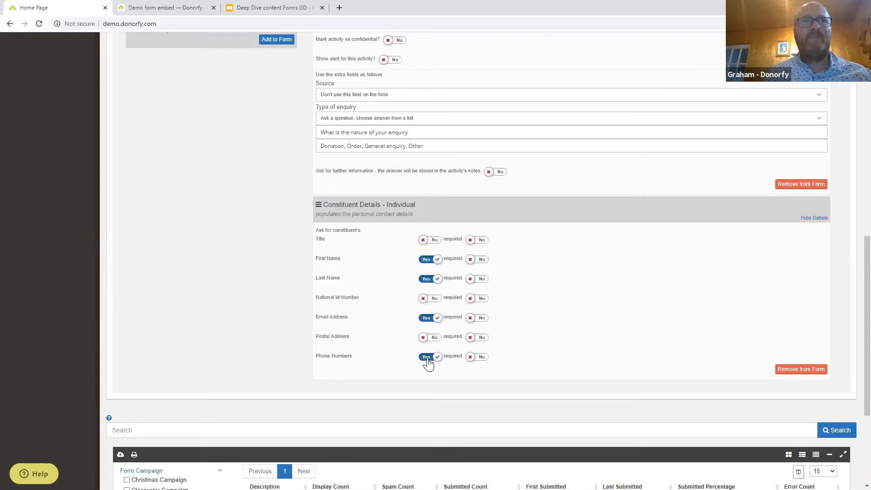
left_click(476, 279)
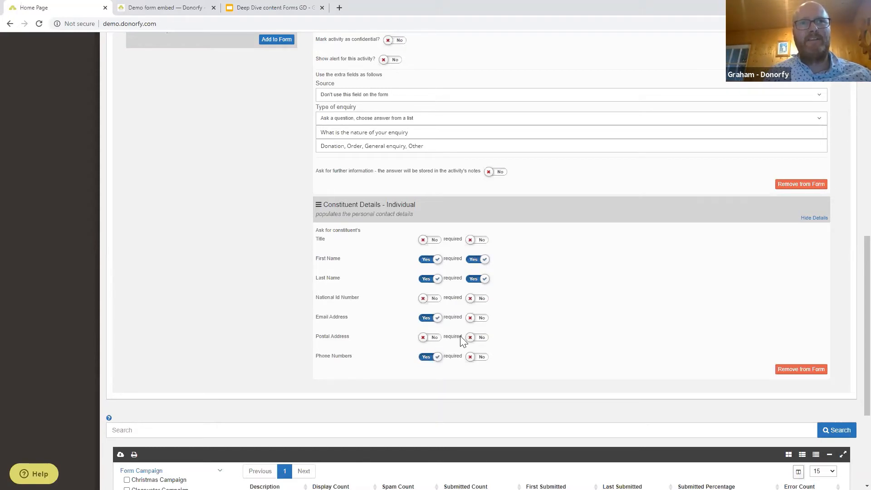
left_click(477, 319)
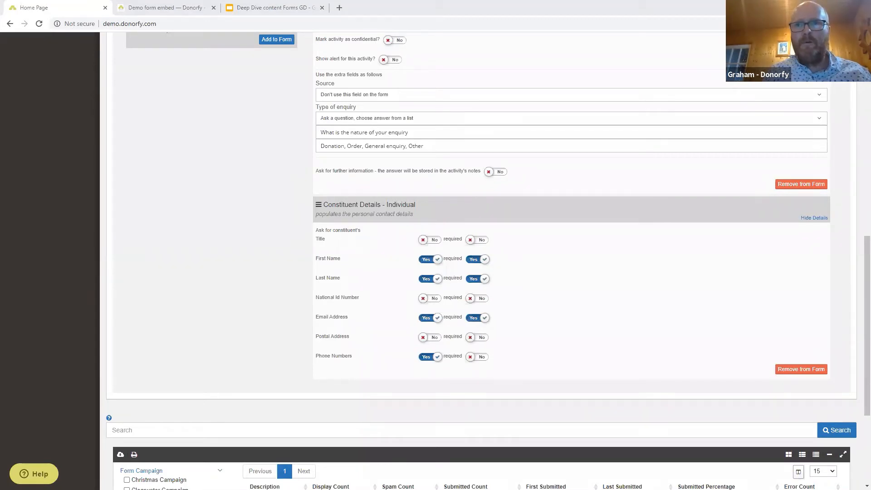
scroll(187, 266, "up", 8)
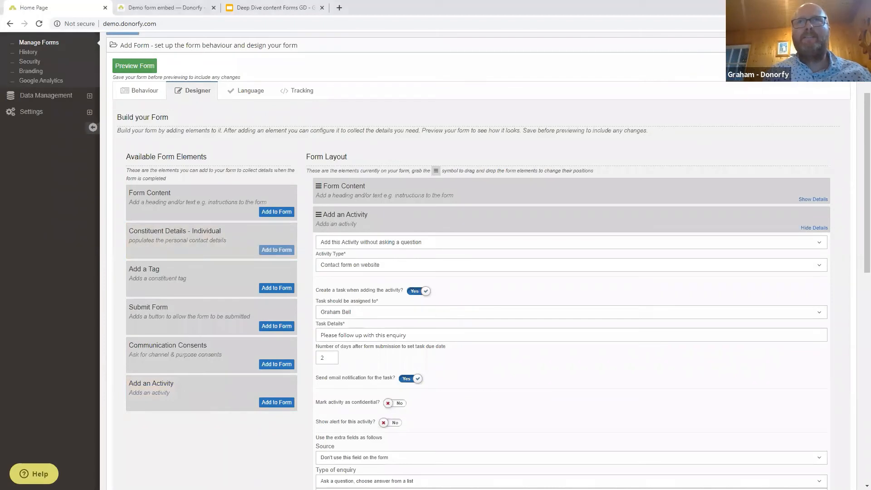
Change the form's URL suffix from 'contactus' to 'contactus1' and save the settings.
left_click(771, 66)
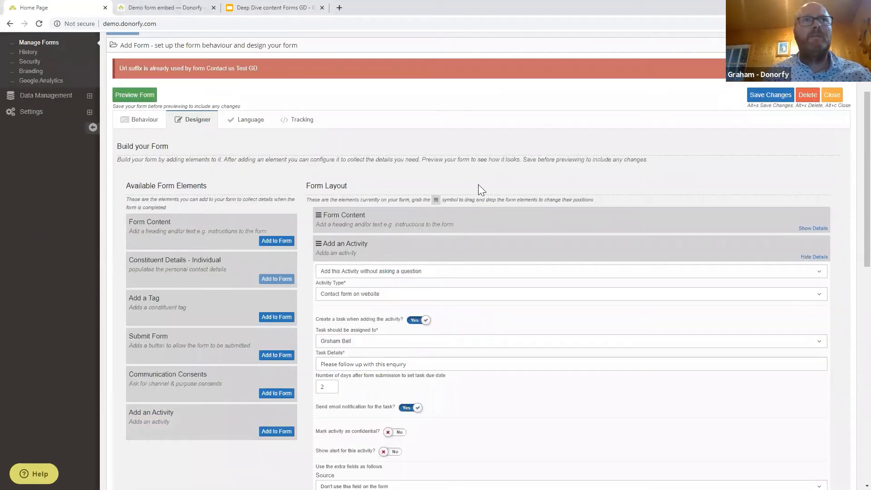
left_click(136, 120)
left_click(406, 207)
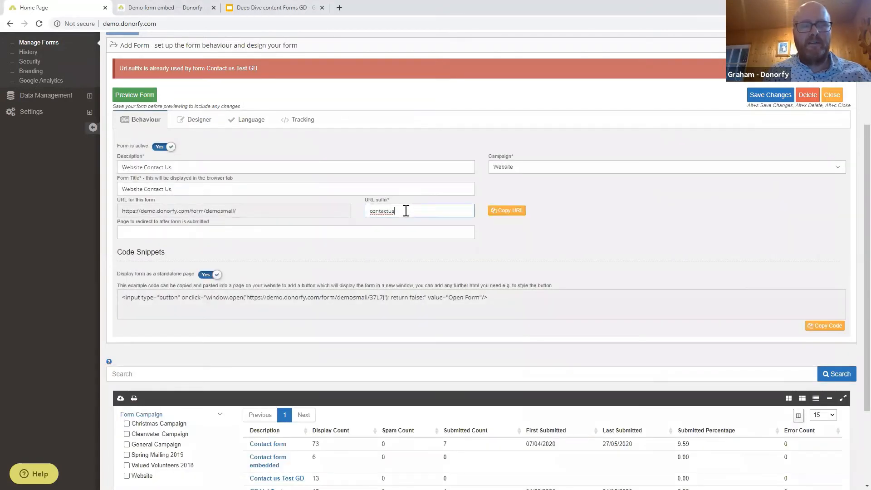
type("1")
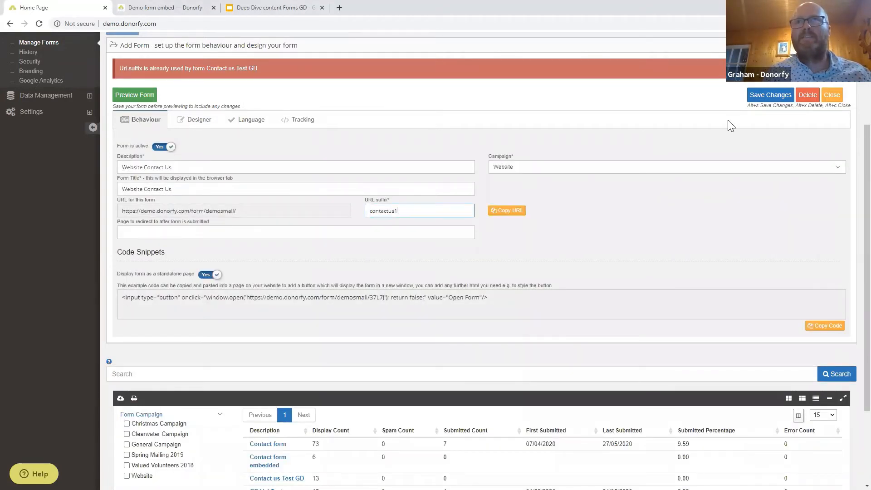
left_click(766, 97)
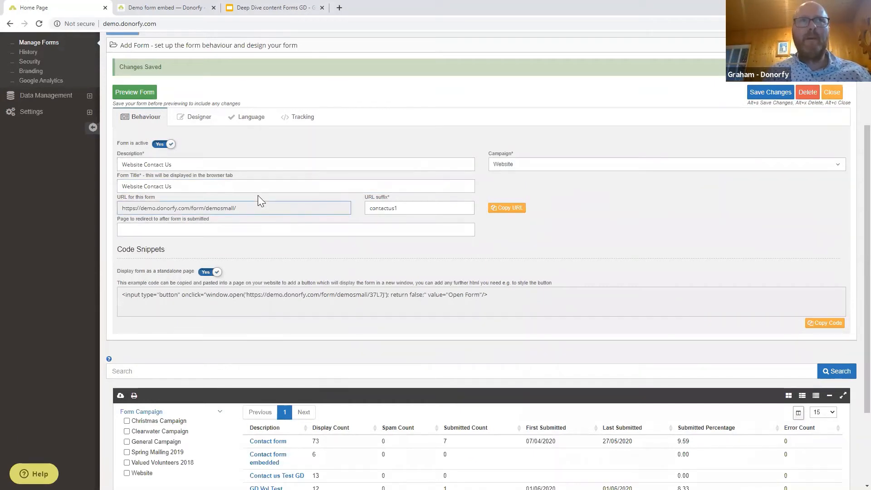
Preview the form repeatedly, re-saving in between, but each preview shows a form-not-found error.
left_click(137, 94)
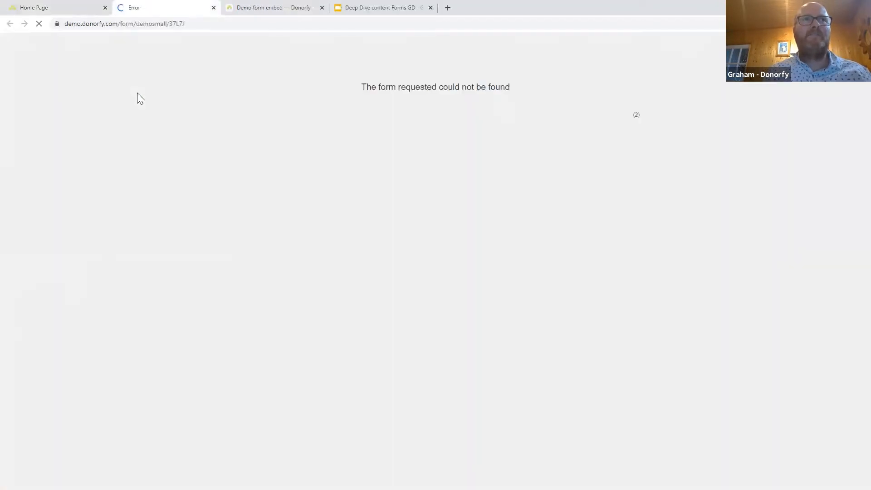
left_click(66, 5)
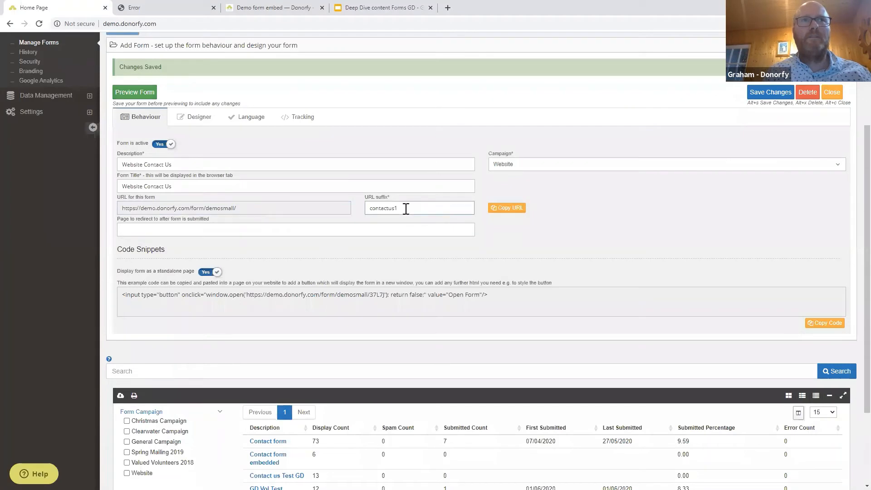
left_click(138, 96)
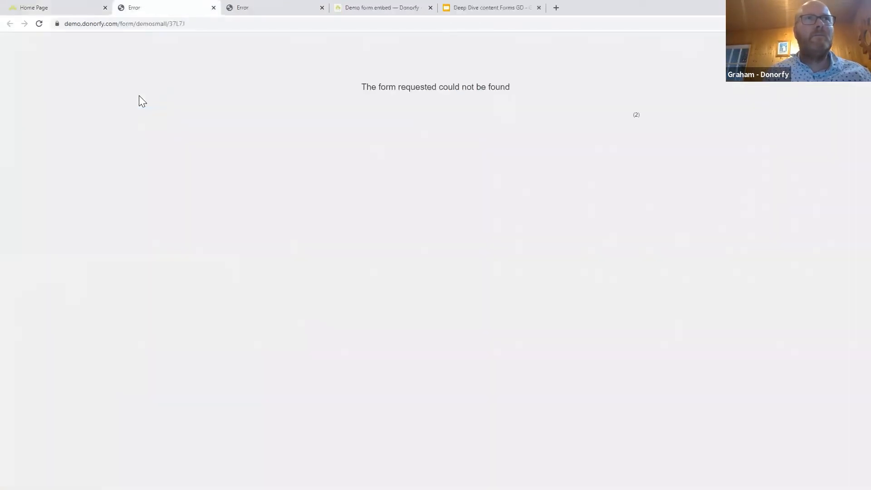
left_click(213, 8)
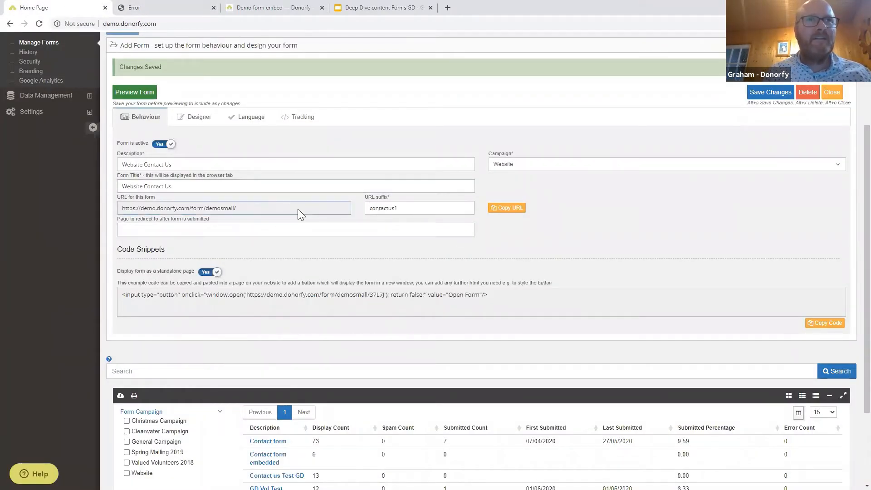
left_click_drag(298, 209, 98, 214)
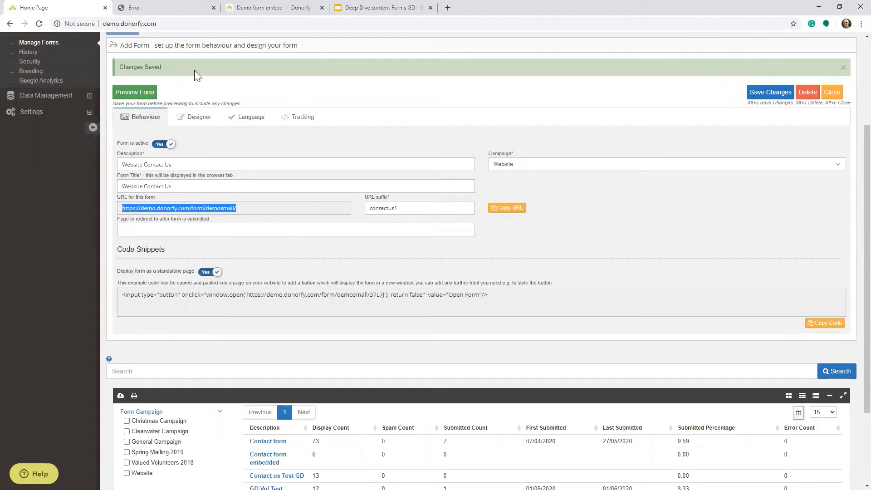
left_click(782, 93)
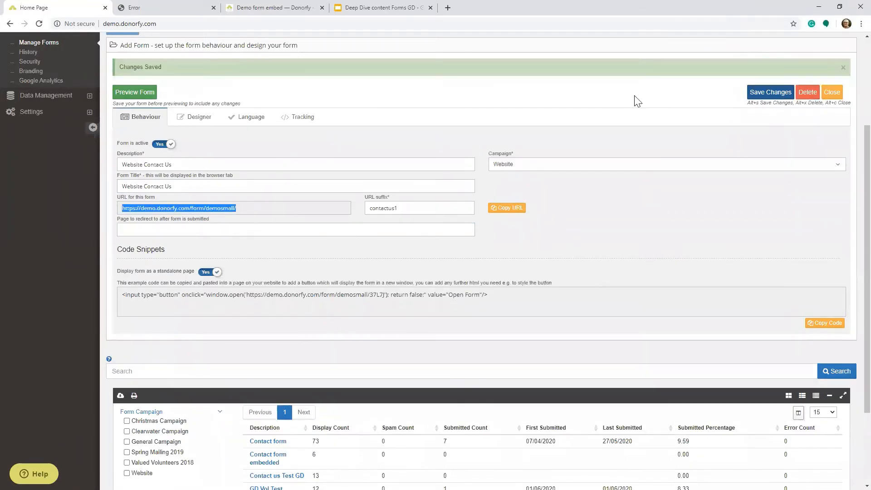
left_click(129, 94)
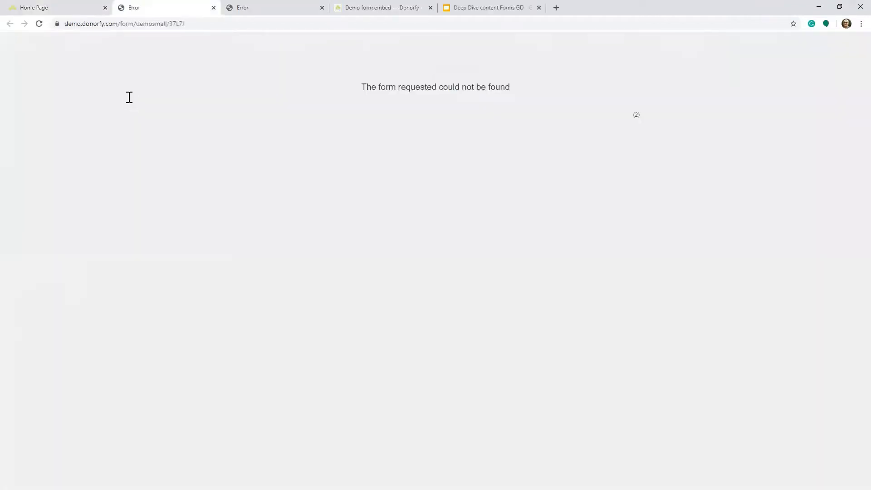
left_click(212, 9)
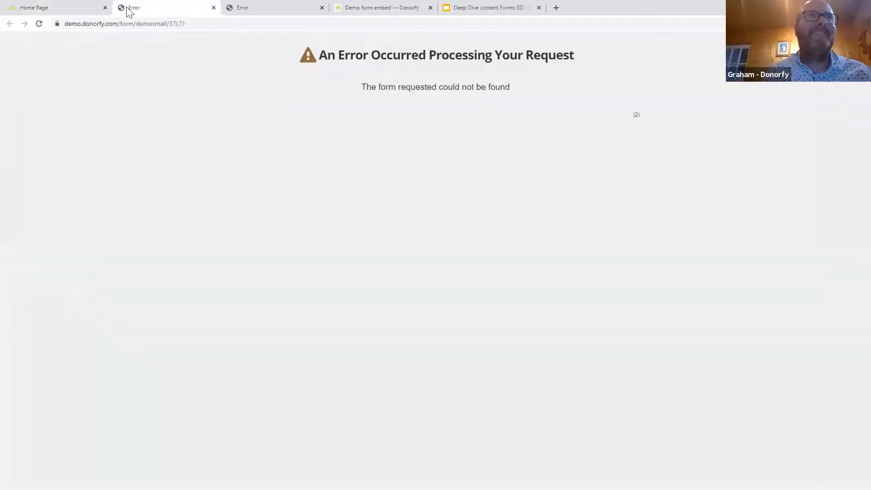
left_click(46, 9)
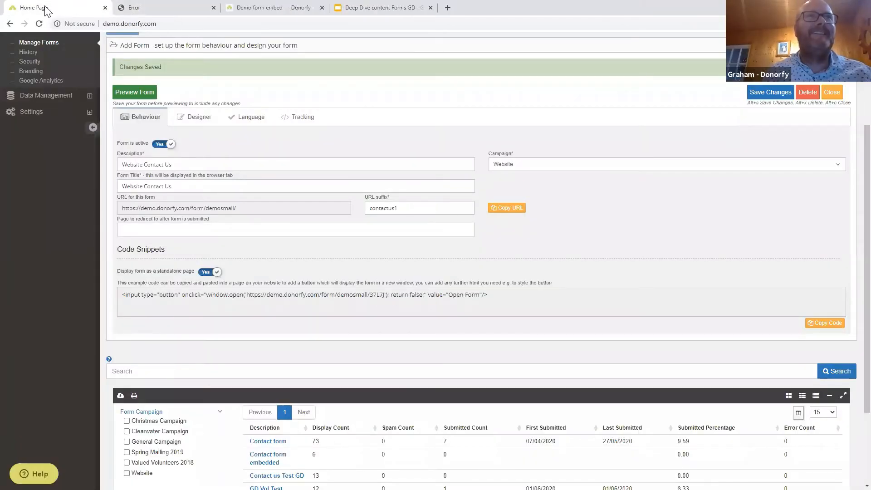
Copy the form's full URL and select its suffix text.
left_click(248, 205)
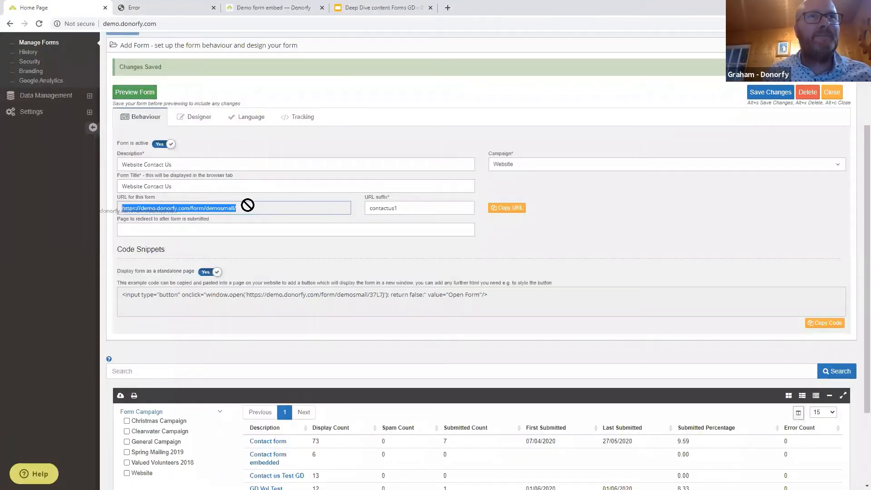
right_click(169, 207)
left_click(182, 212)
left_click_drag(409, 209, 340, 210)
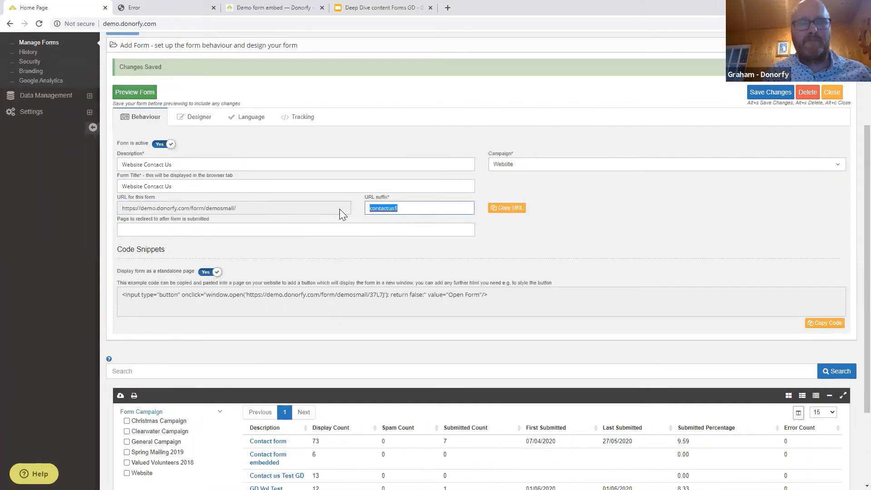
Open Website Contact Us from the forms list and preview it live at .../contactus1.
scroll(57, 125, "up", 2)
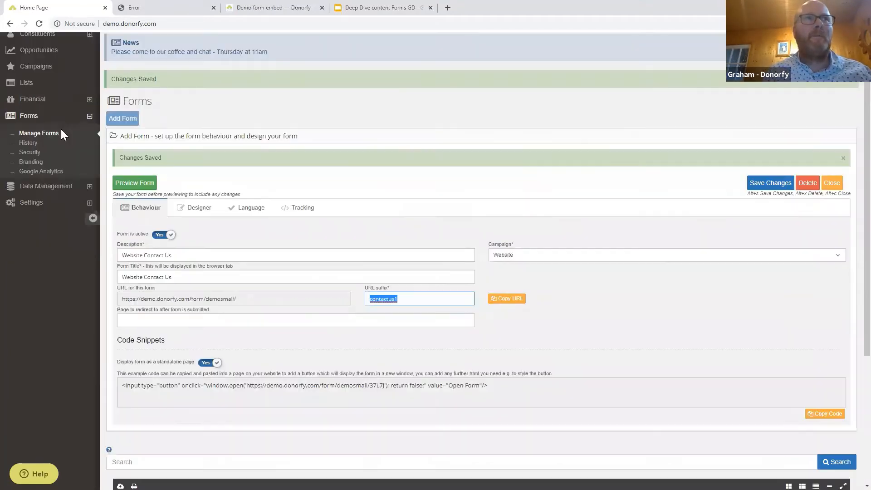
left_click(48, 136)
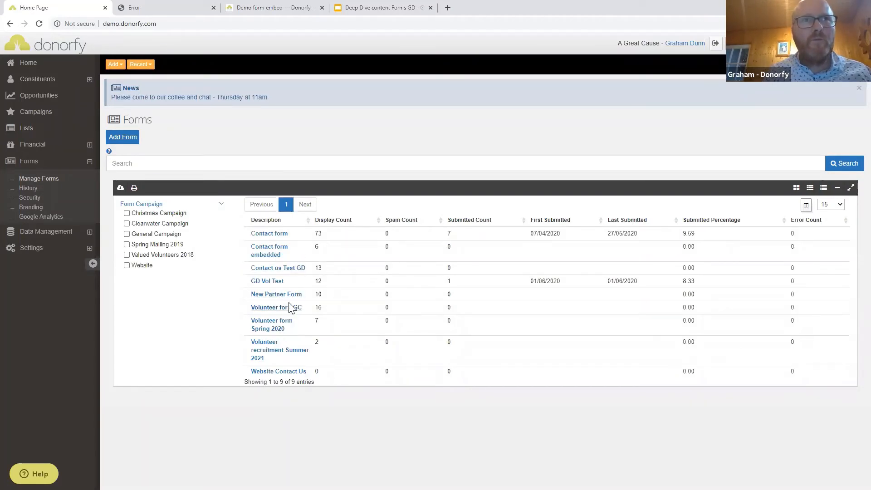
left_click(285, 371)
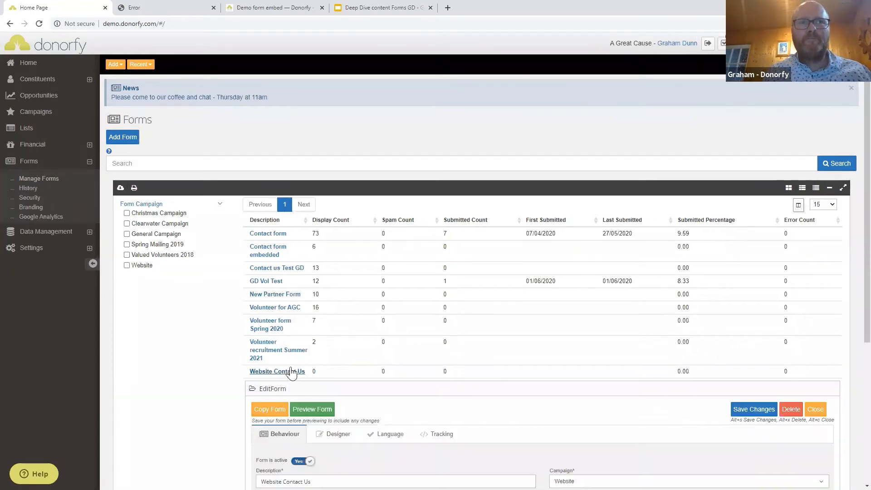
scroll(332, 241, "down", 4)
left_click(296, 232)
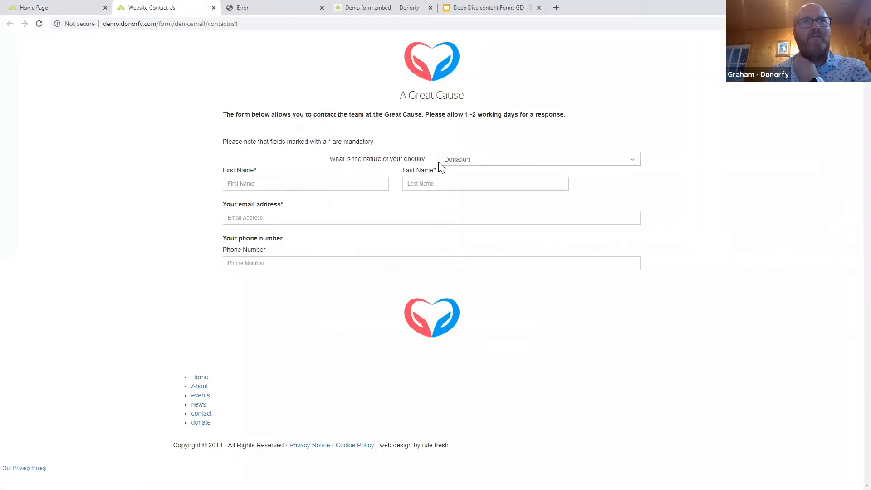
Choose General enquiry as the test form's enquiry type, then return to the admin tab.
left_click(488, 161)
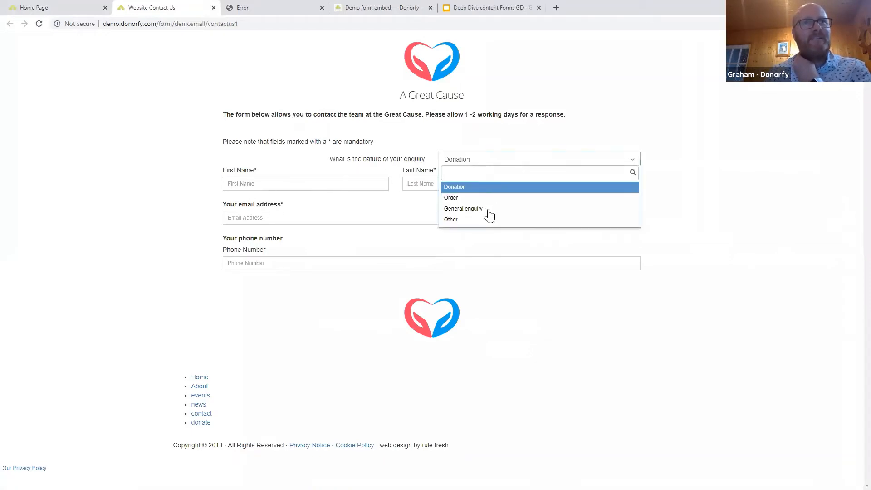
left_click(472, 209)
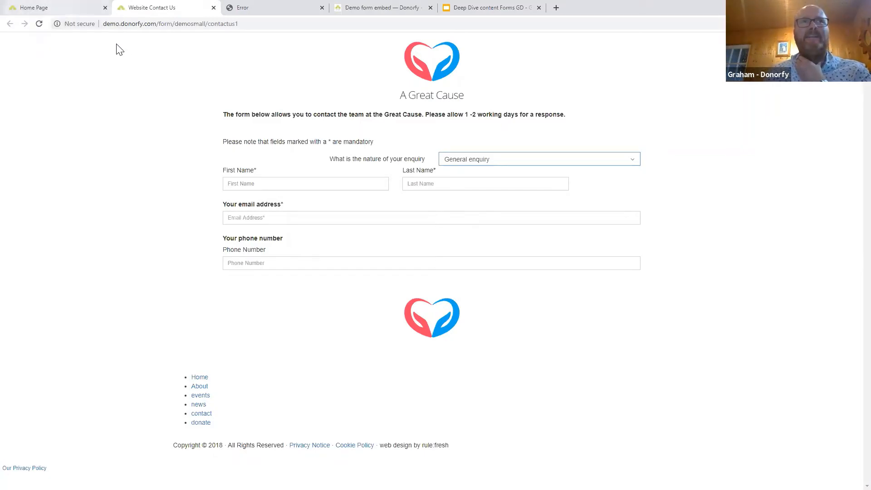
left_click(52, 7)
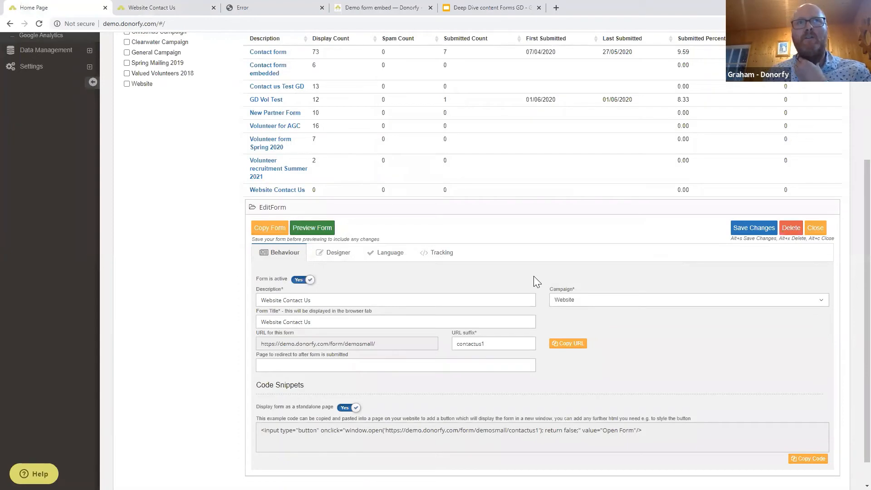
In the Designer, add a Submit Form element below Constituent Details with a green Submit button.
scroll(534, 281, "up", 2)
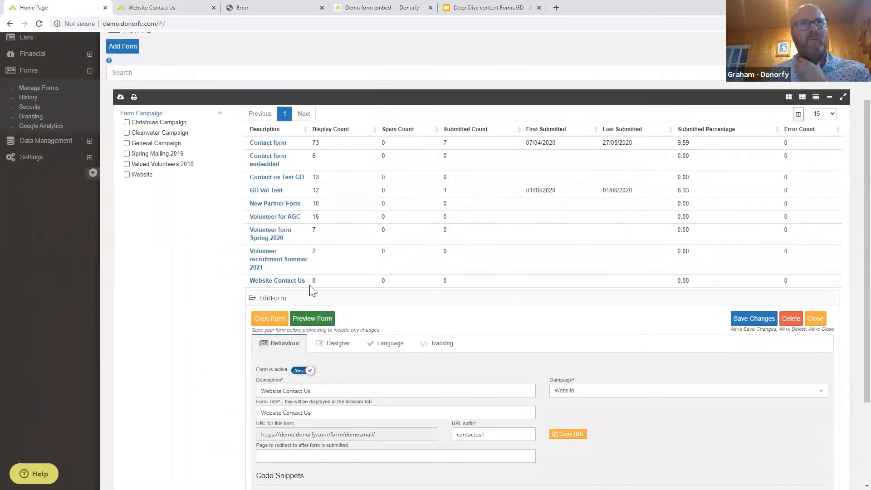
scroll(472, 295, "down", 1)
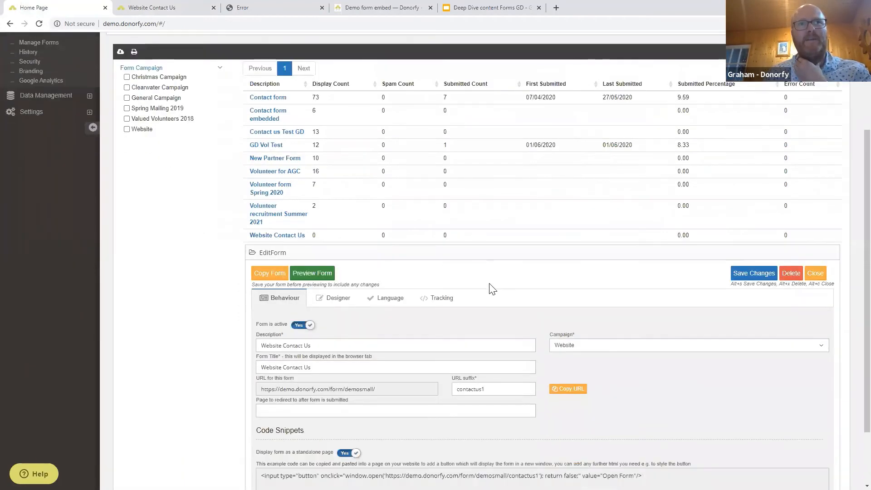
scroll(481, 286, "down", 2)
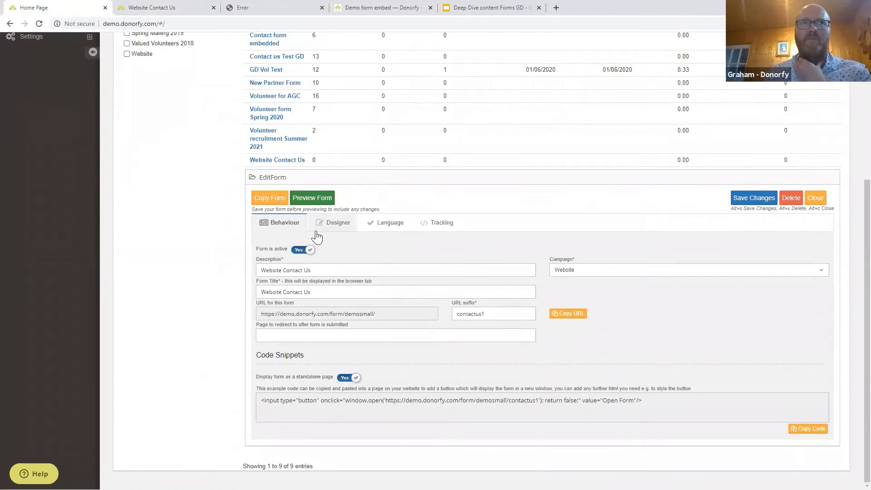
left_click(322, 224)
scroll(389, 275, "down", 2)
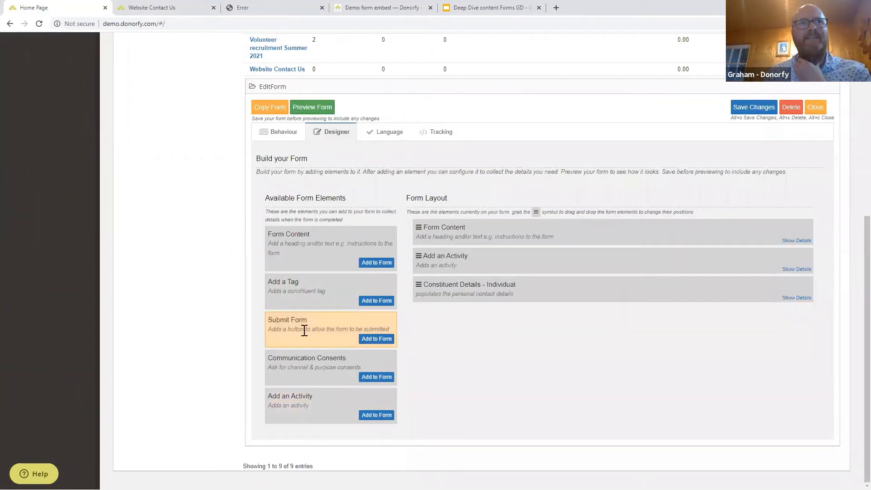
left_click(376, 339)
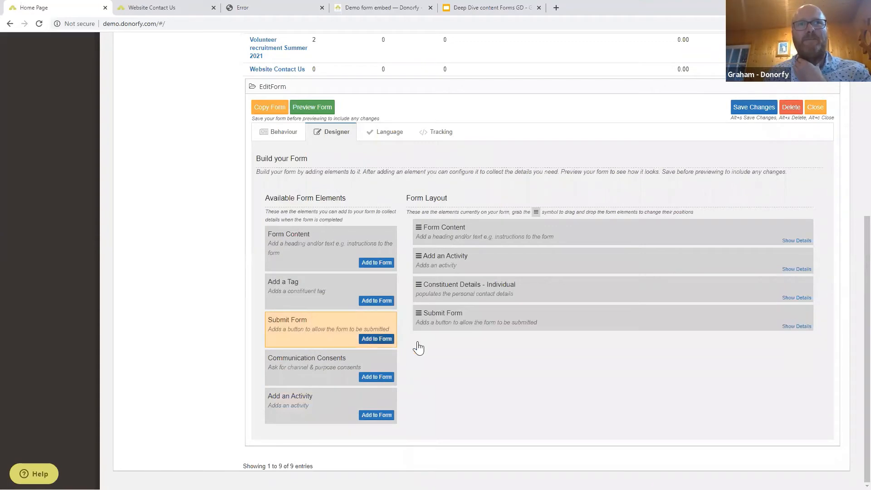
left_click(796, 327)
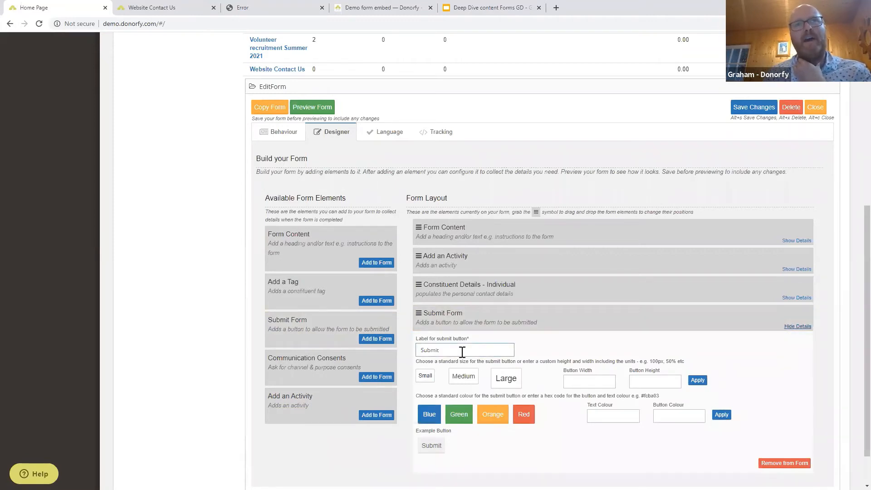
scroll(578, 366, "down", 1)
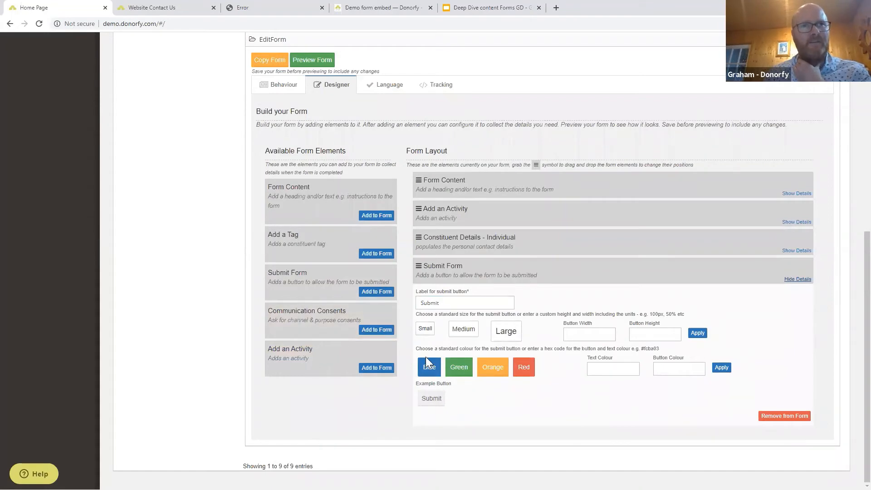
left_click(460, 379)
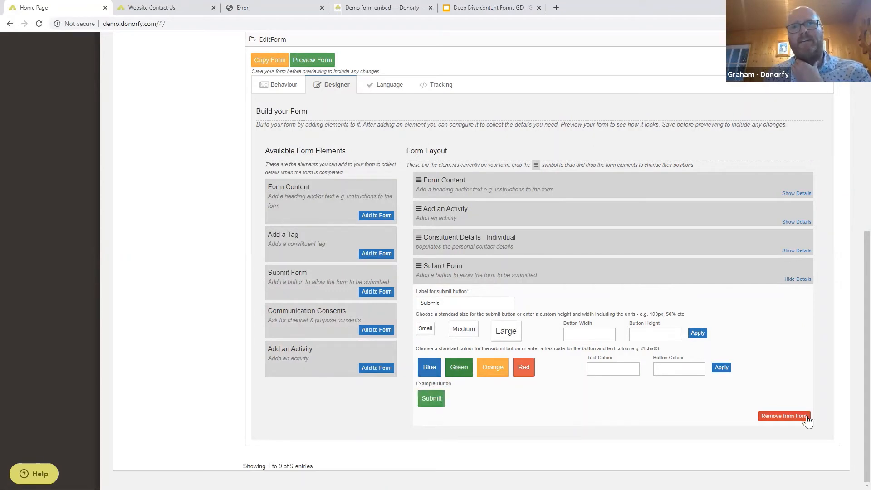
left_click(800, 280)
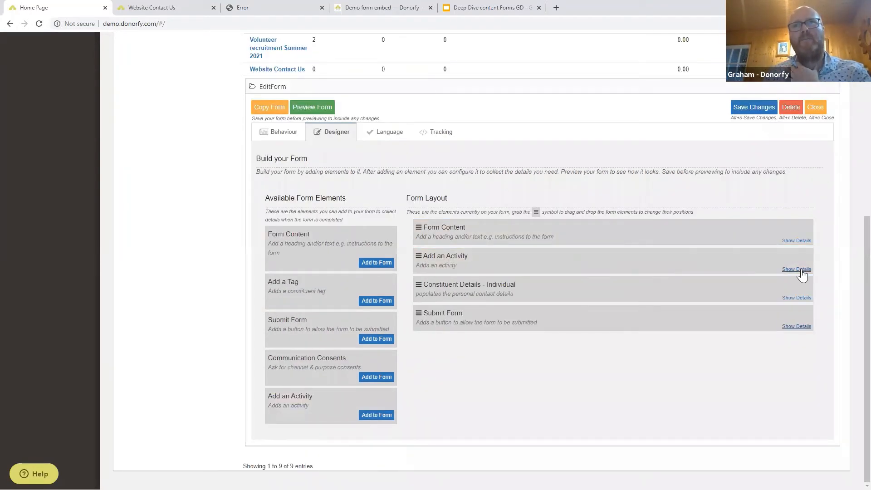
Add the activity only after a Yes to 'Please give detail of the nature of your enquiry', then preview.
left_click(798, 270)
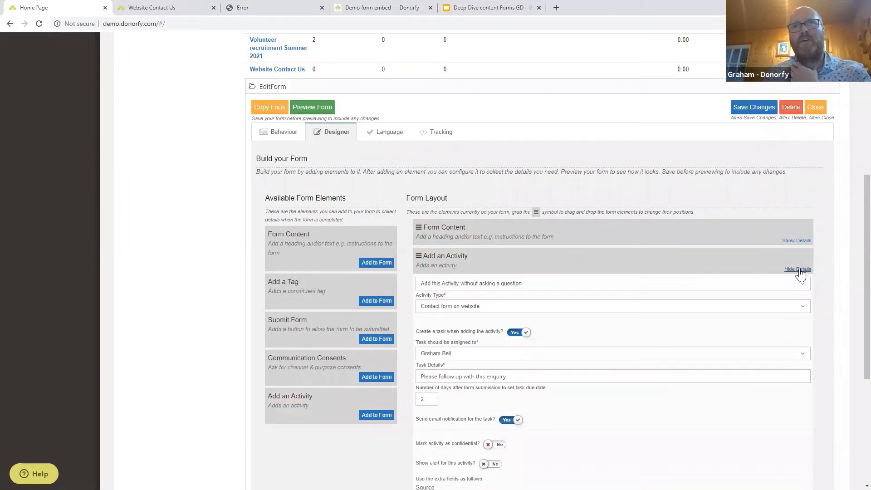
left_click(477, 285)
left_click(479, 319)
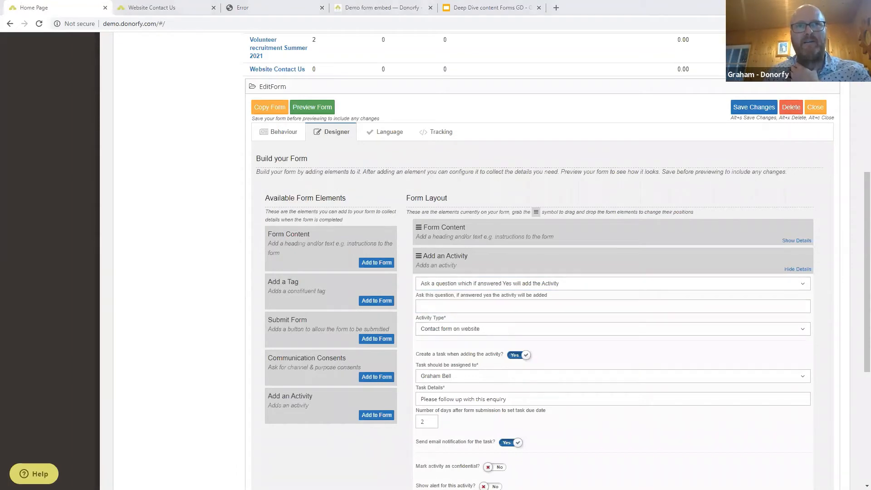
left_click(443, 306)
right_click(444, 306)
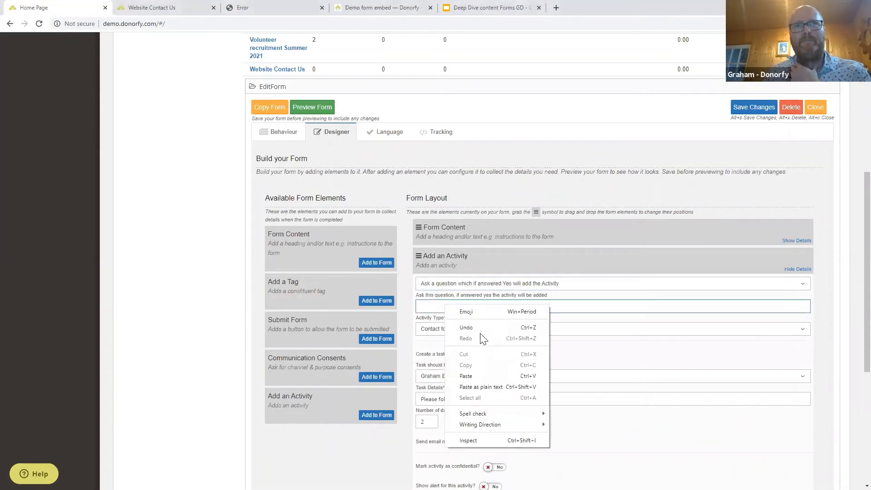
left_click(474, 373)
scroll(667, 278, "down", 1)
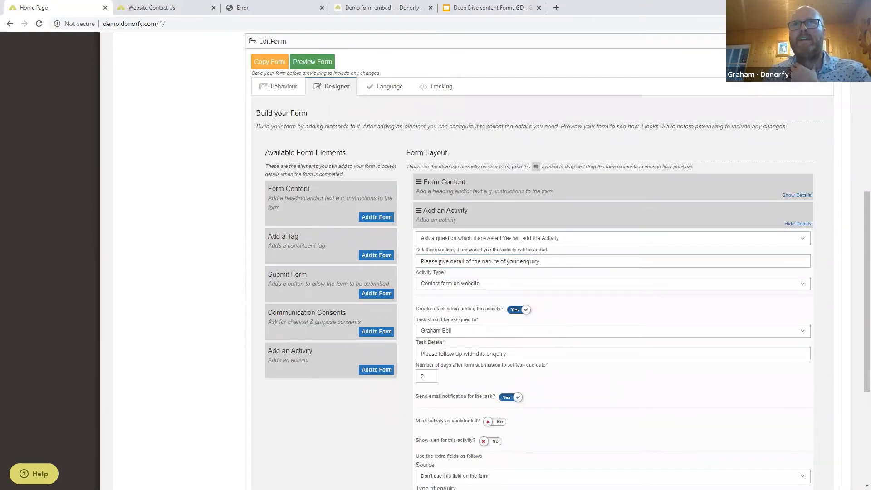
left_click(323, 93)
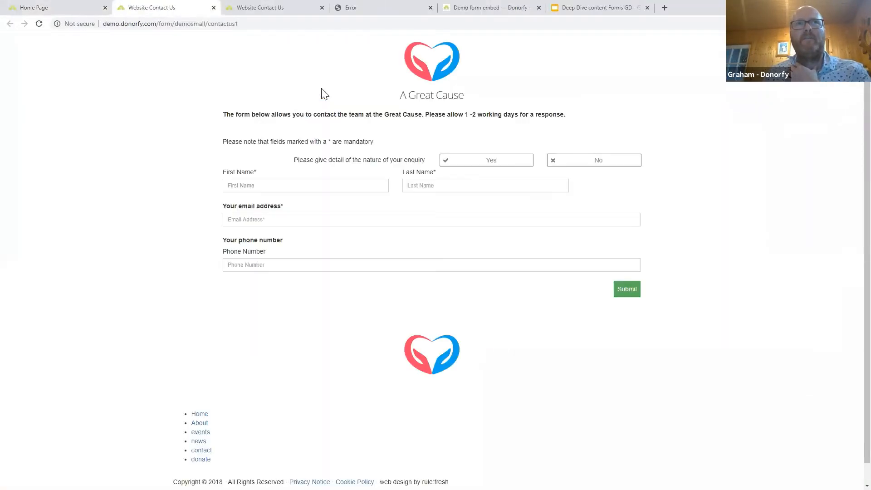
Clear the activity's question and switch it to 'Add this Activity without asking a question'.
left_click(53, 5)
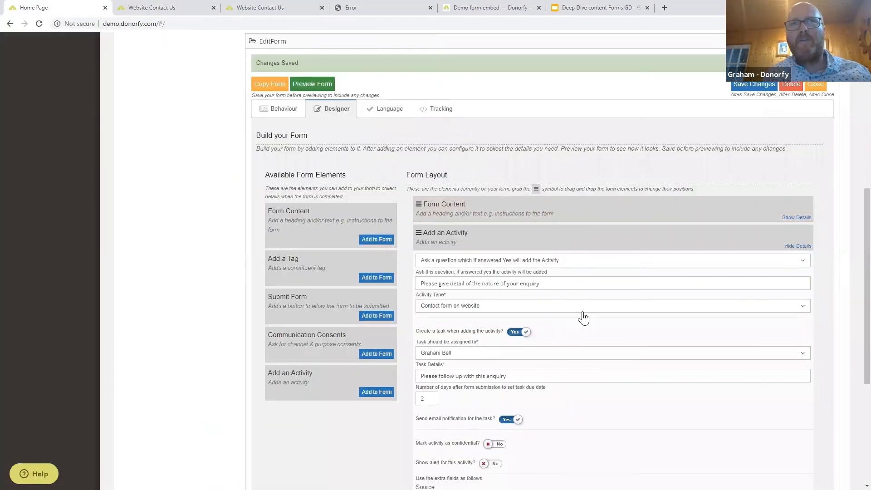
left_click_drag(569, 283, 383, 289)
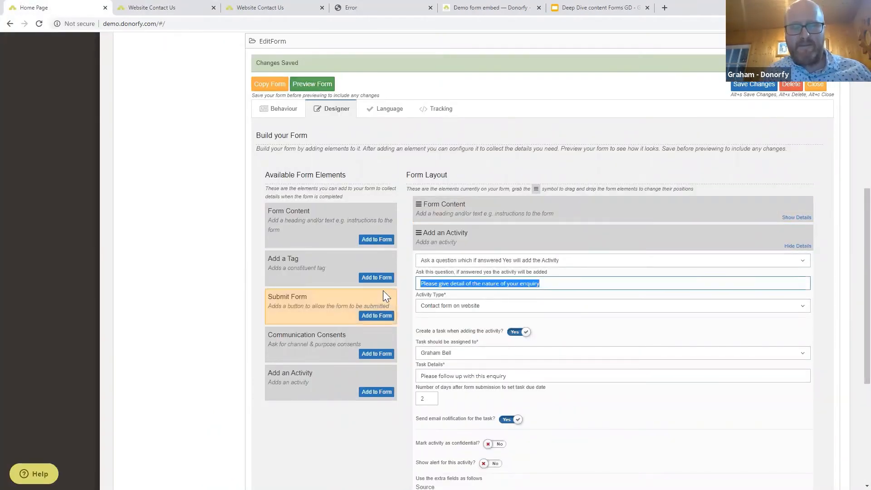
key("BackSpace")
left_click(442, 265)
left_click(454, 286)
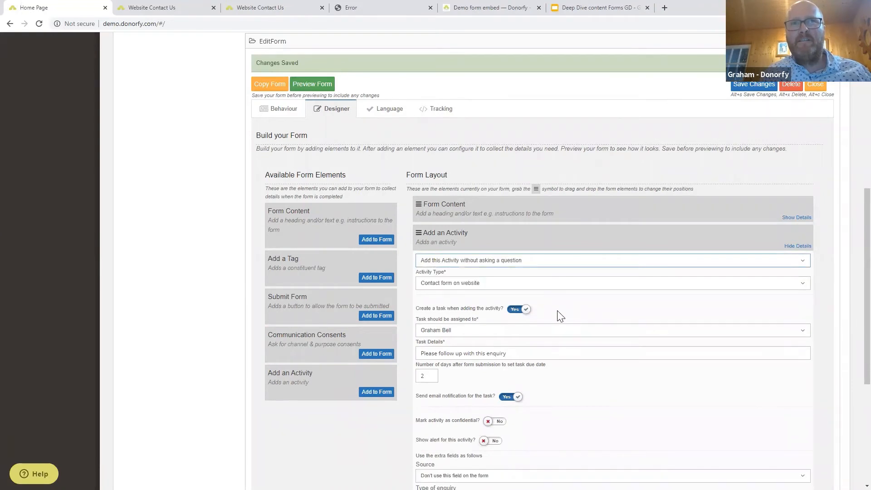
scroll(560, 316, "down", 1)
scroll(559, 315, "down", 2)
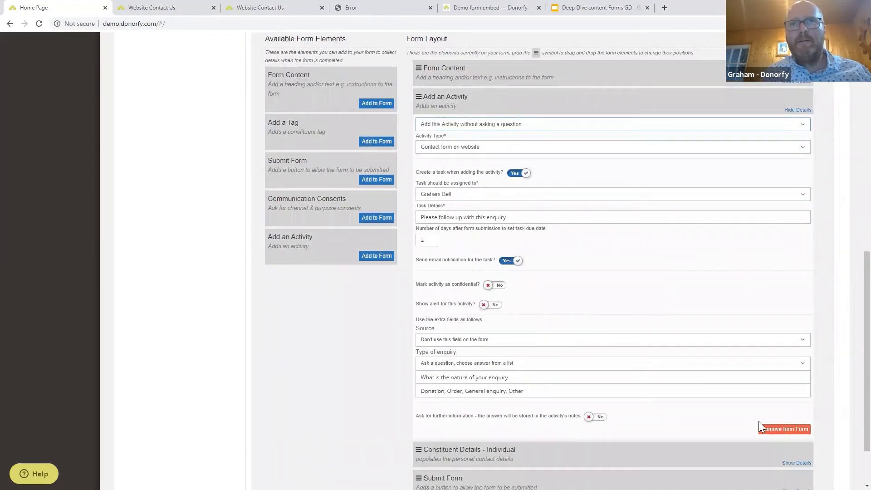
left_click(798, 110)
scroll(240, 111, "up", 5)
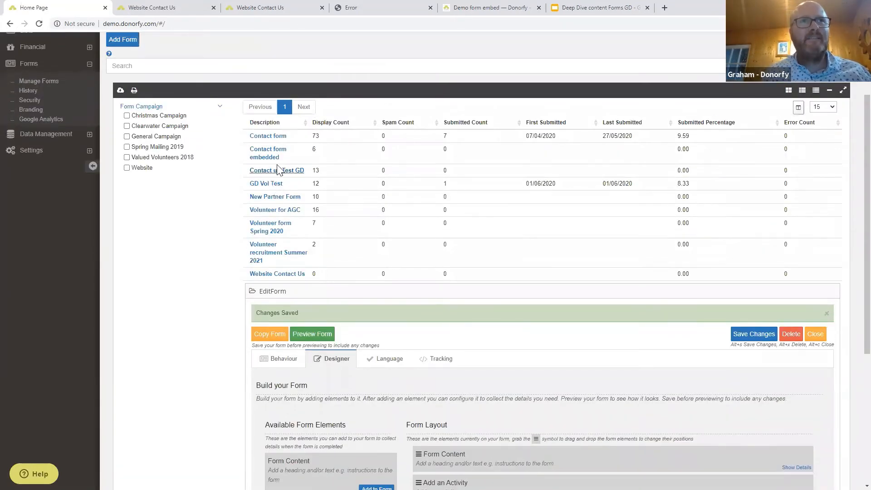
left_click(304, 173)
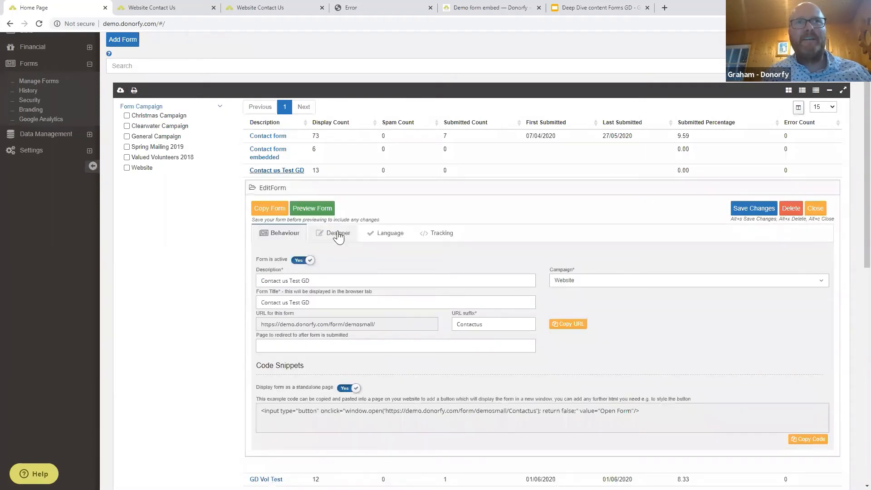
left_click(335, 232)
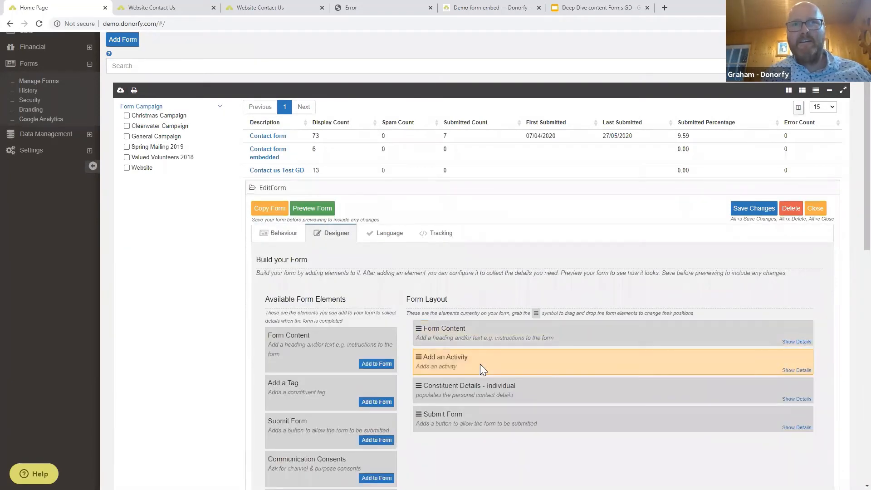
left_click(796, 371)
scroll(737, 386, "down", 4)
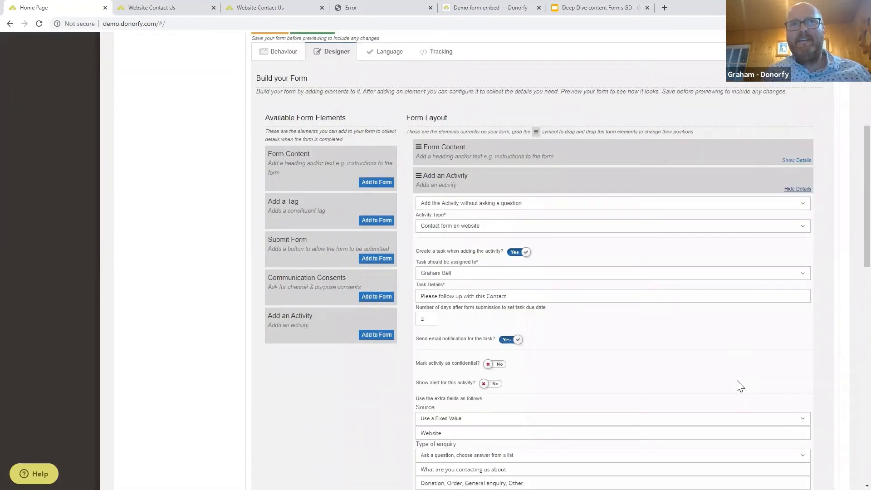
scroll(737, 387, "down", 2)
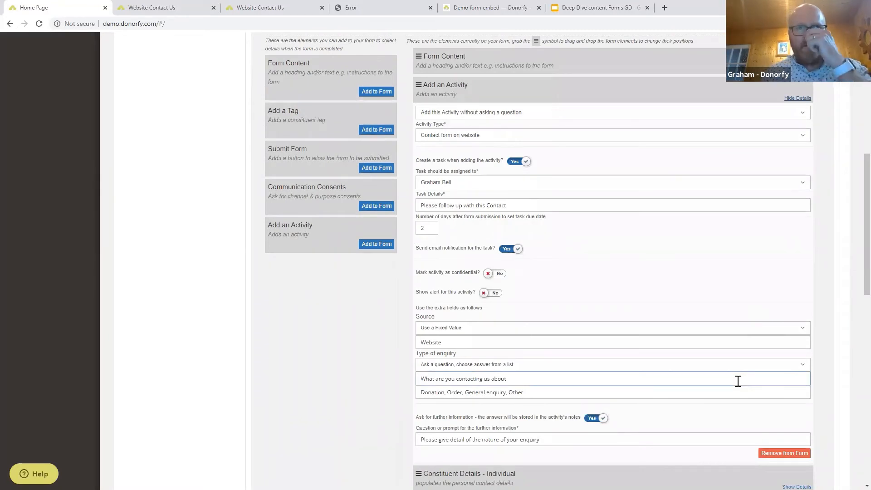
left_click(431, 386)
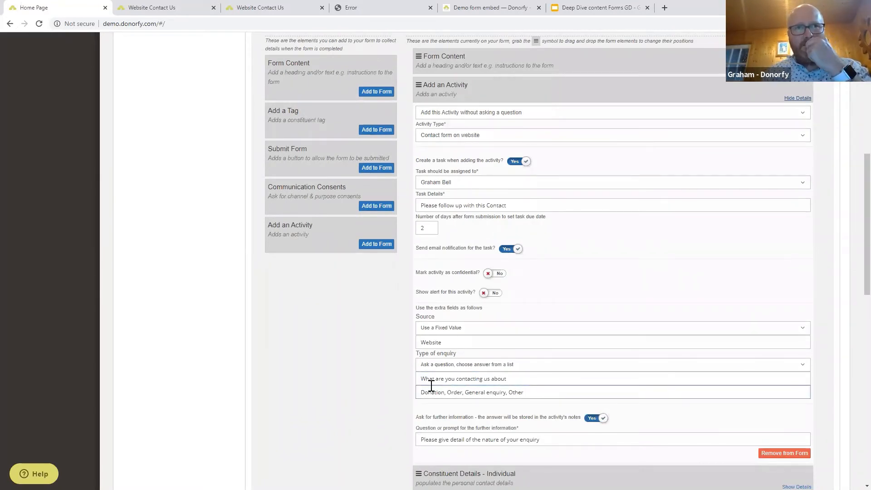
left_click(456, 454)
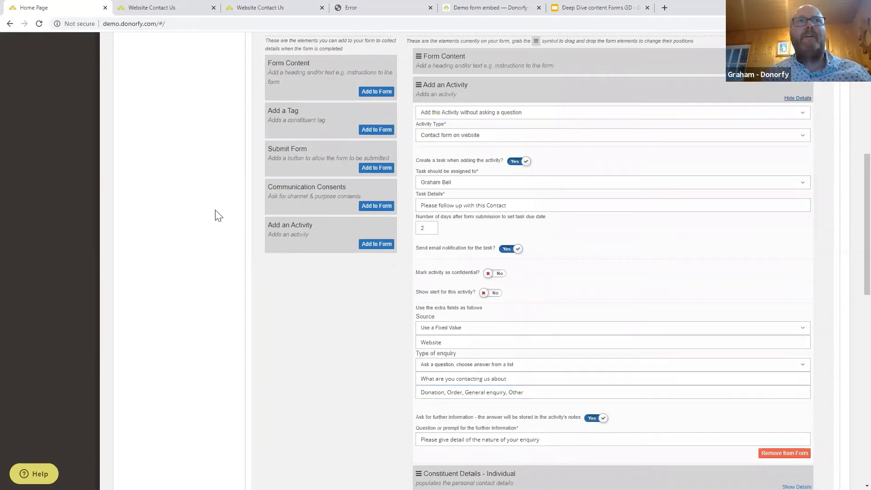
scroll(186, 91, "up", 3)
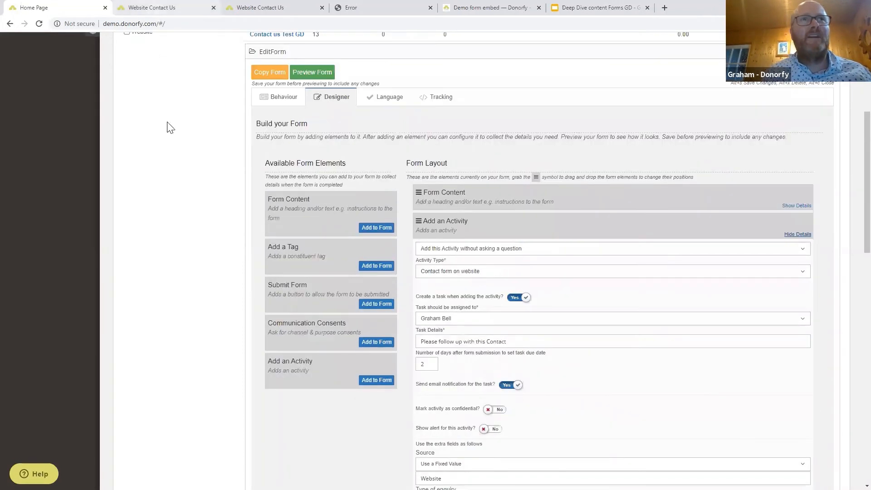
scroll(168, 127, "up", 2)
Turn on 'Ask for further information' with prompt 'Please give detail of the nature of your enquiry' and save.
key("alt+s")
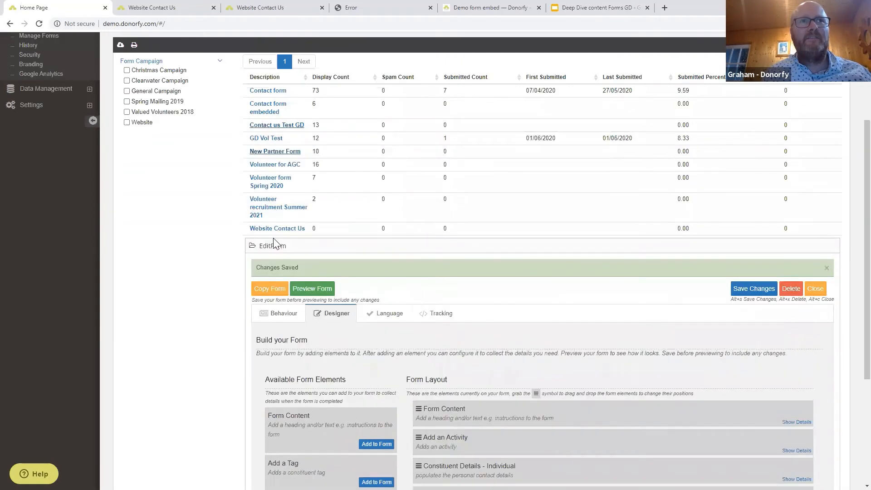
scroll(499, 313, "down", 4)
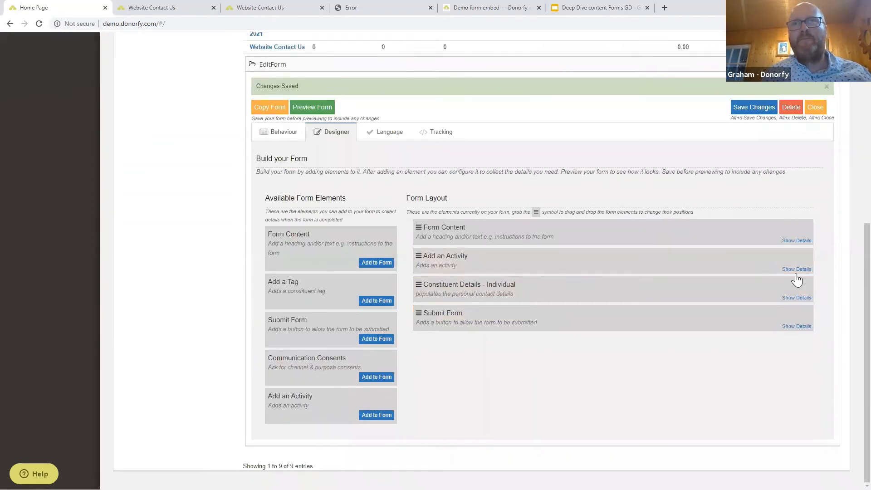
left_click(797, 269)
scroll(653, 365, "down", 4)
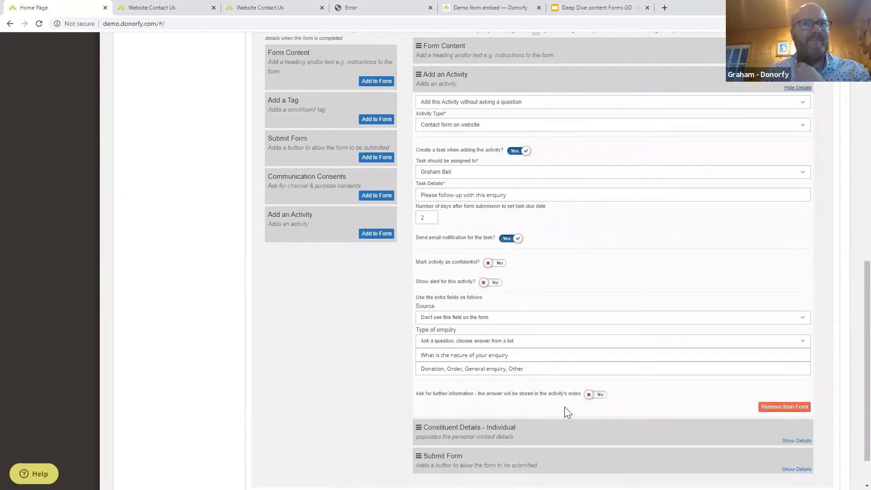
left_click(601, 399)
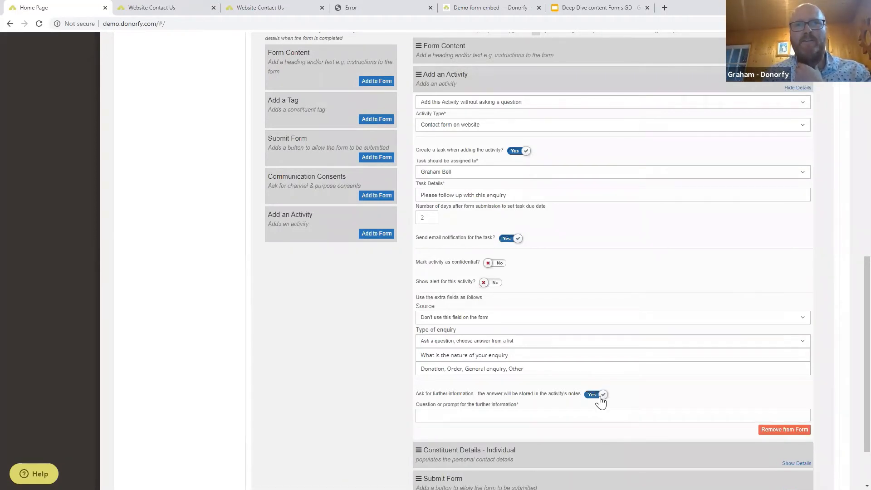
left_click(442, 417)
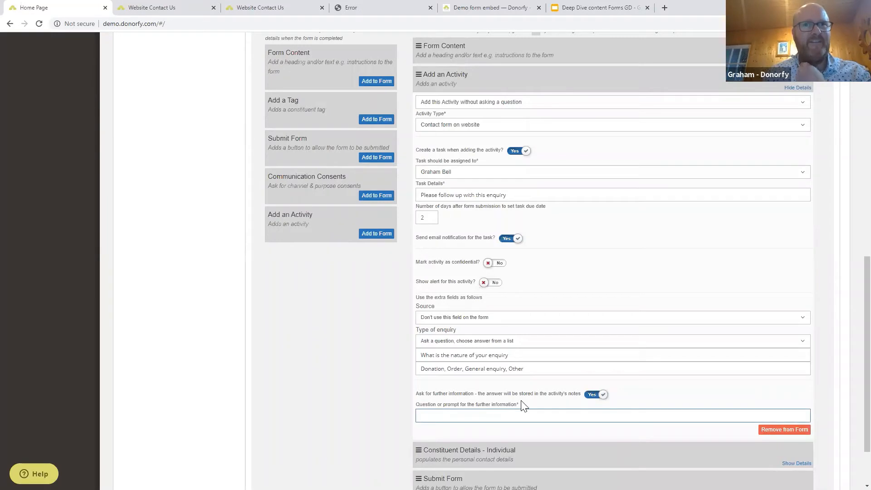
type("Please give detail of the nature of your enquiry")
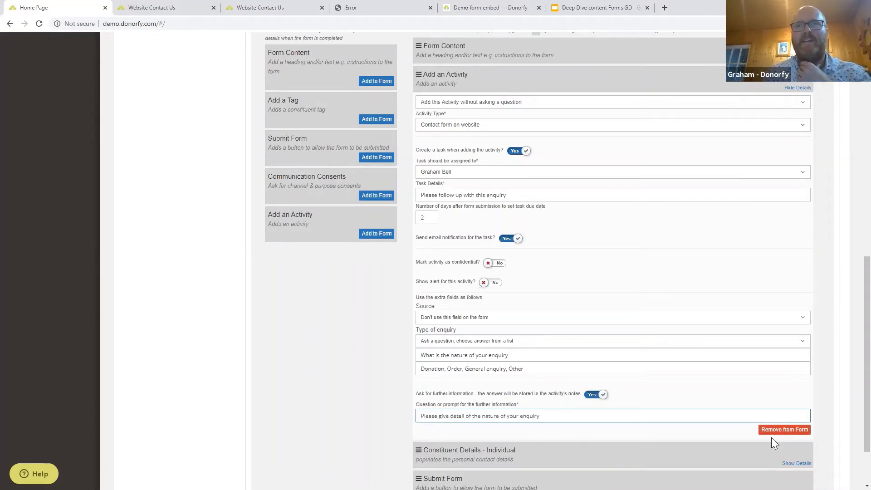
scroll(755, 197, "up", 4)
key("alt+s")
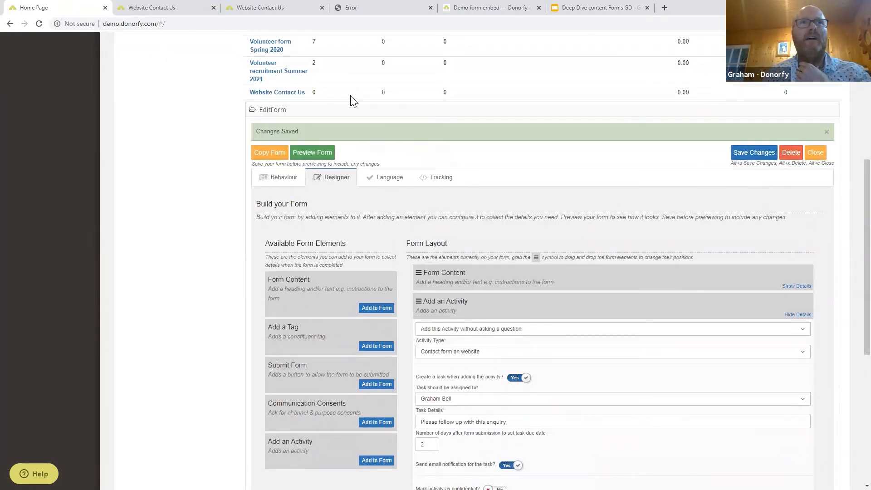
scroll(356, 191, "up", 2)
Preview Website Contact Us from its Behaviour settings to check the new enquiry detail box.
left_click(273, 271)
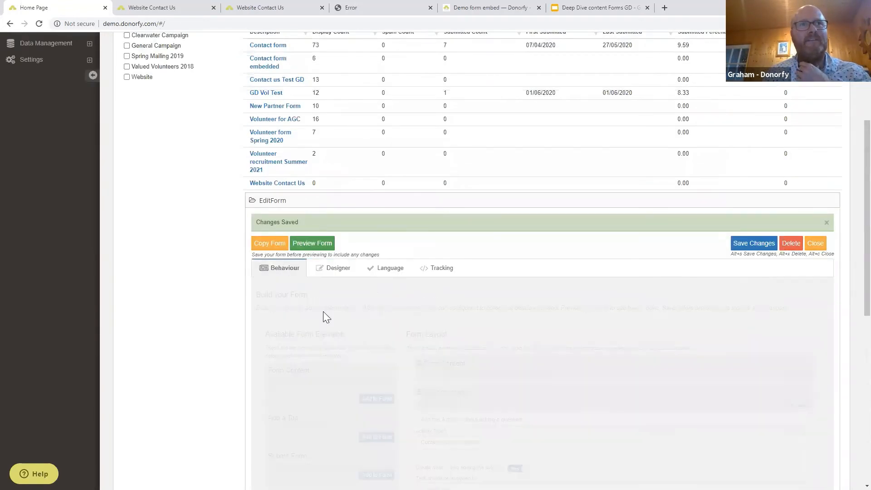
scroll(503, 389, "down", 1)
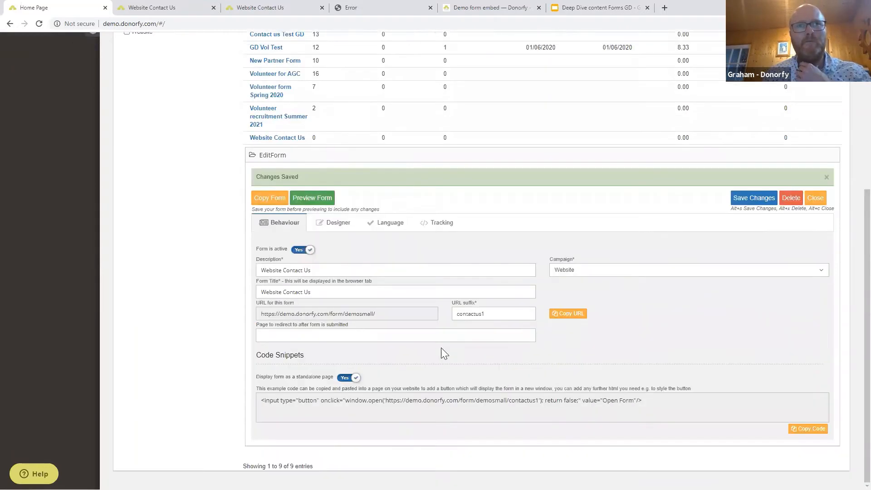
left_click(317, 200)
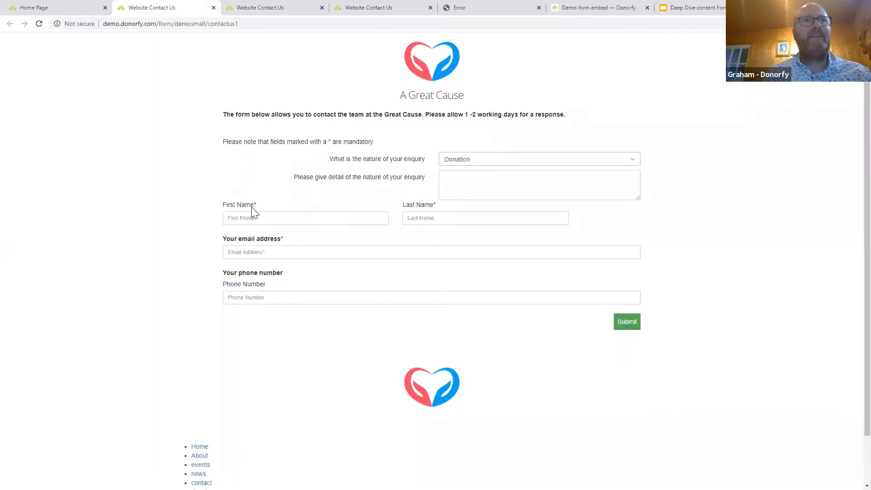
Set the enquiry type to Donation and write a request for a donation form by post.
left_click(488, 161)
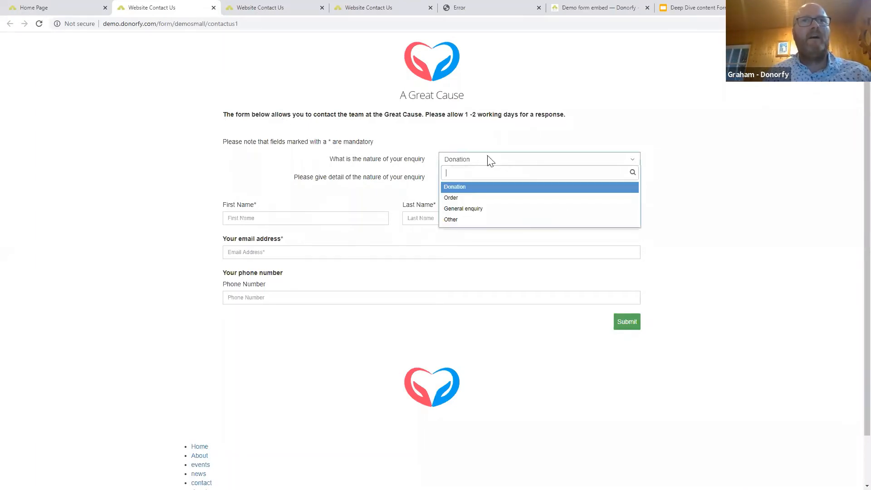
left_click(478, 192)
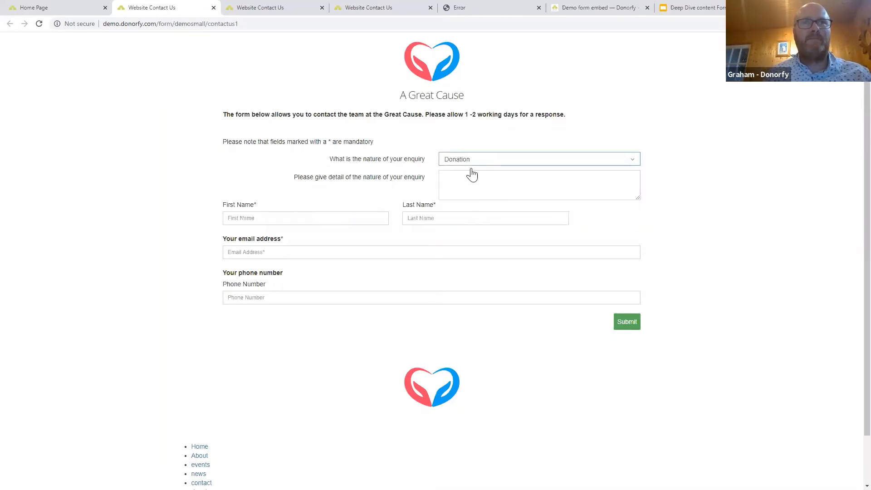
left_click(467, 181)
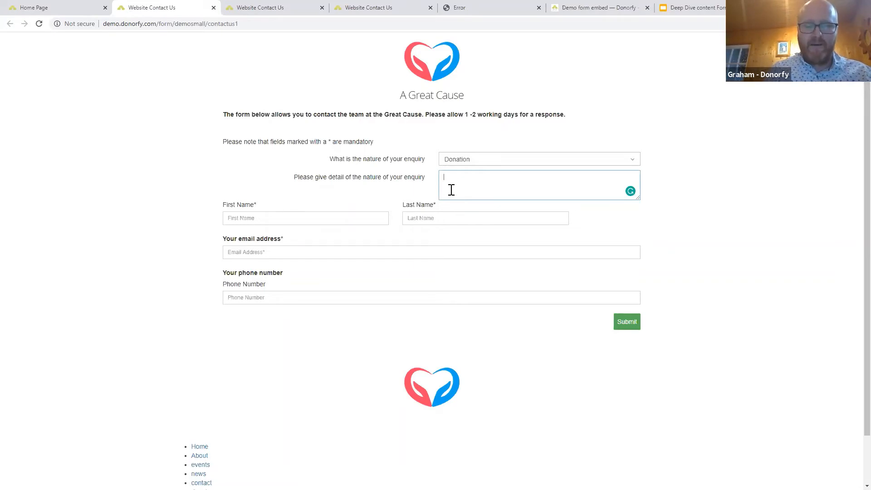
type("Please can you send me a donaton f")
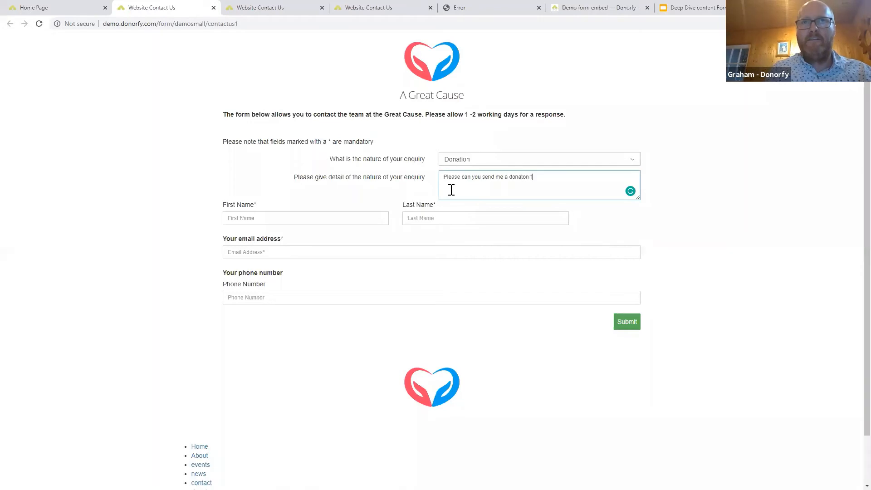
type("orm in the post")
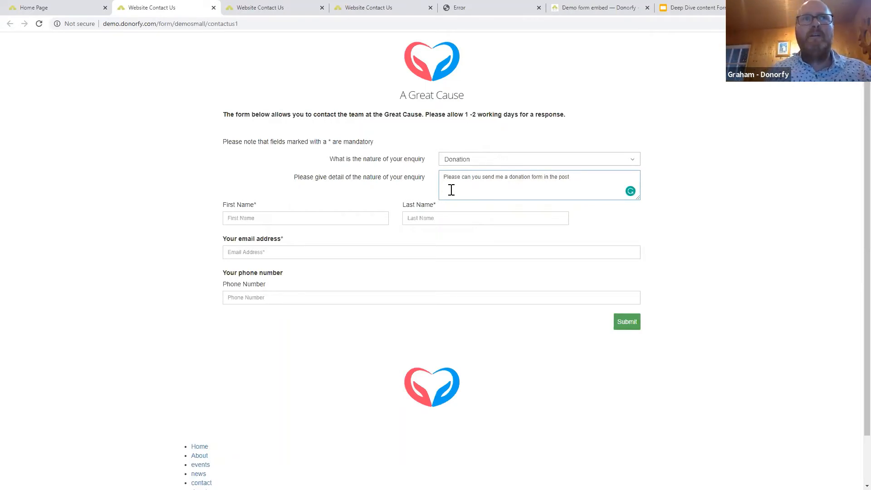
Fill in the contact's first name, last name and e-mail address, then submit the form.
left_click(278, 214)
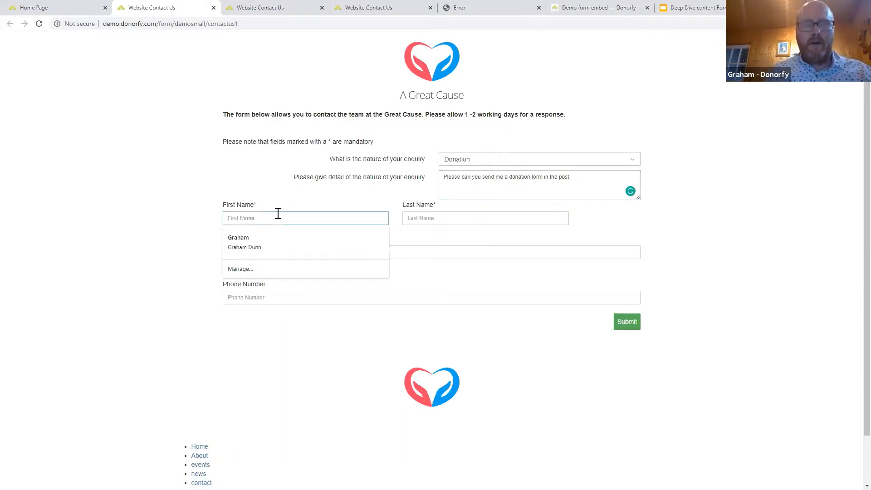
key("Tab")
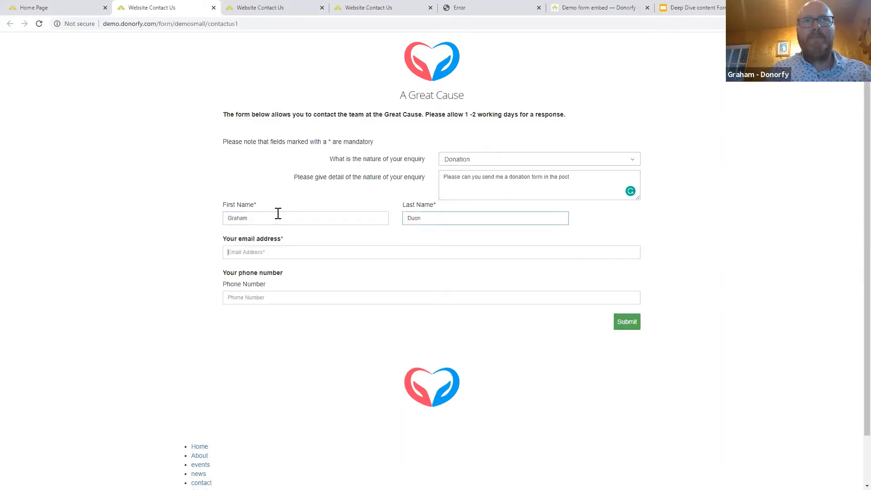
key("Tab")
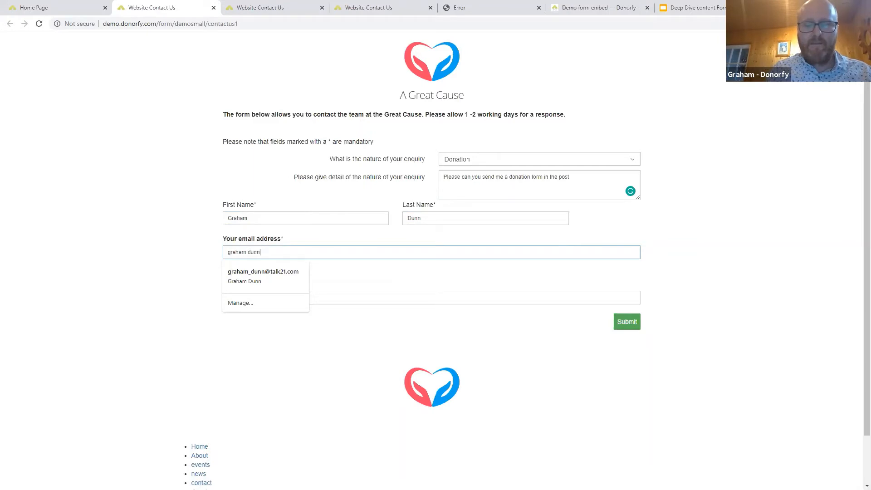
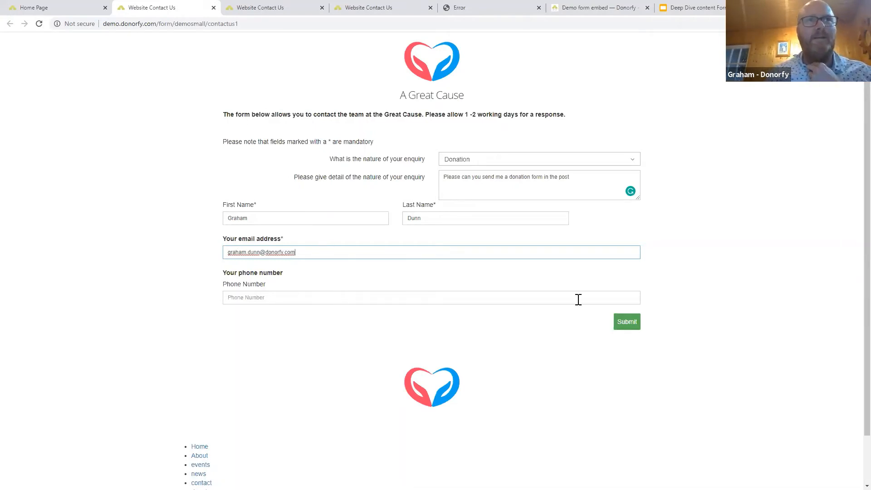
left_click(629, 324)
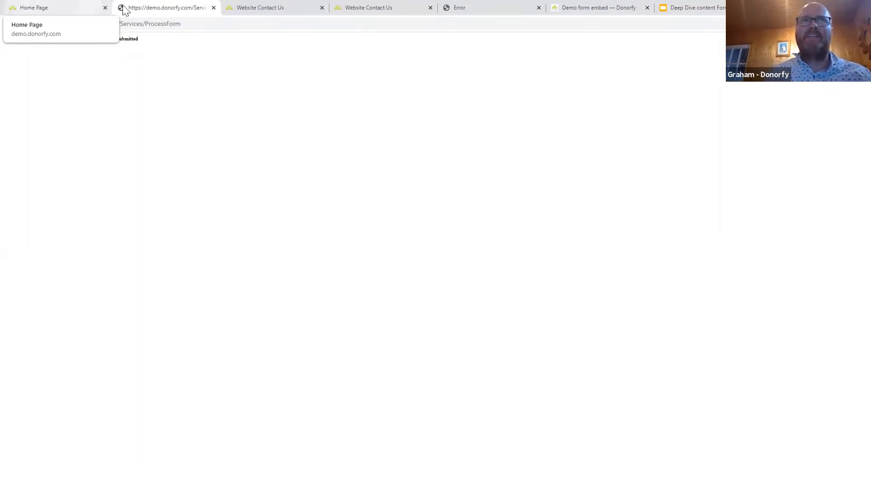
Search All Constituents for the test submitter's surname and open their constituent record.
left_click(69, 6)
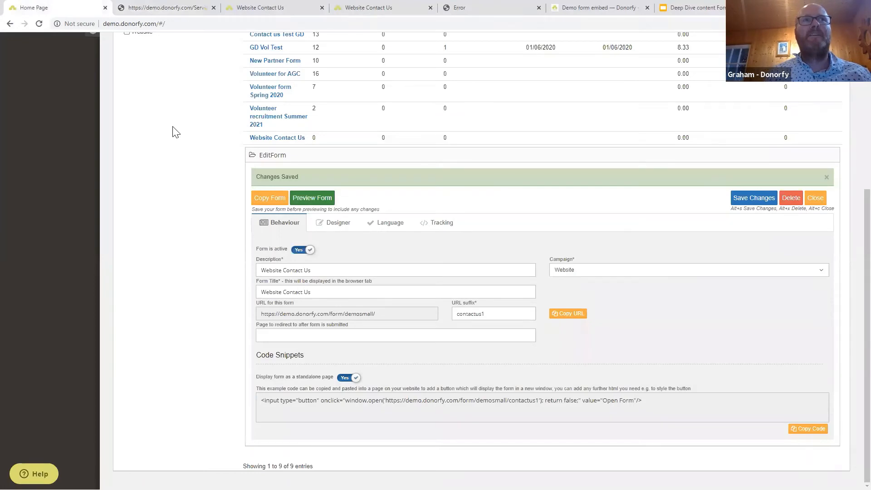
scroll(167, 113, "up", 5)
left_click(32, 80)
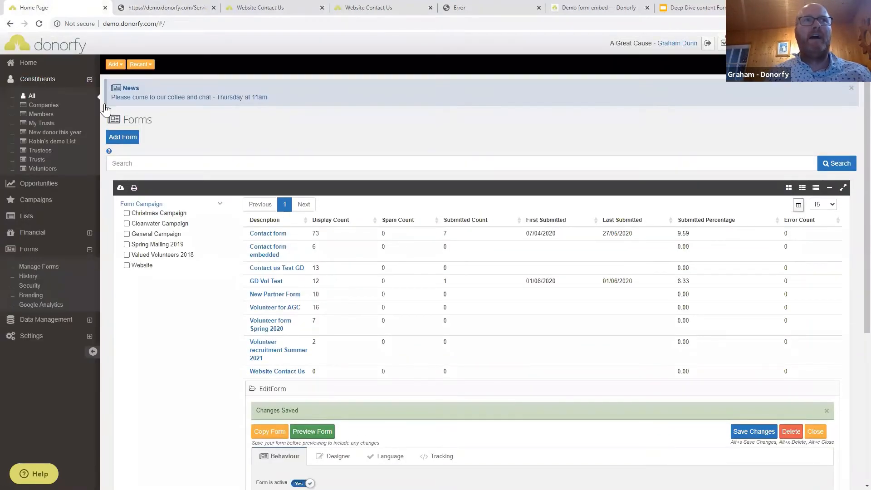
left_click(32, 96)
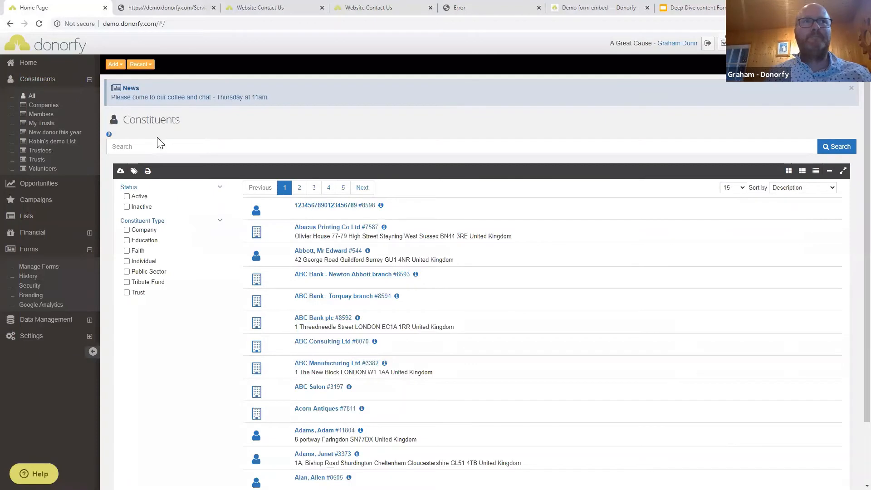
left_click(158, 145)
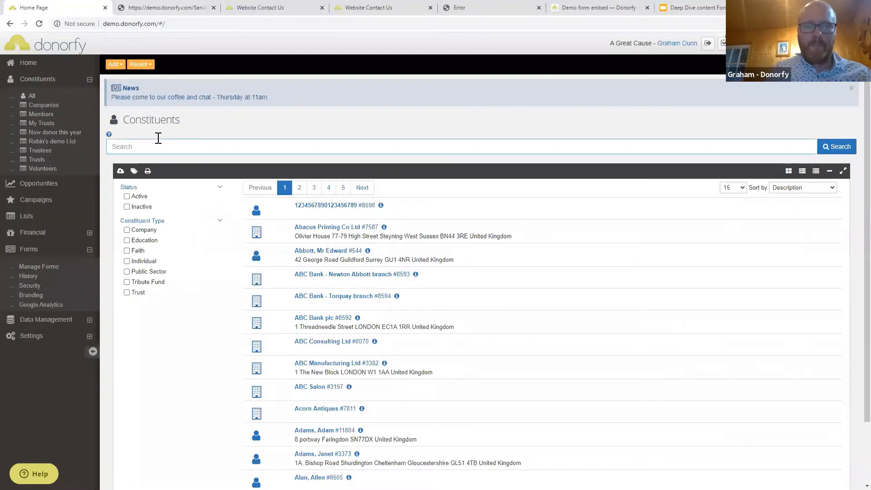
type("dunn")
key("Return")
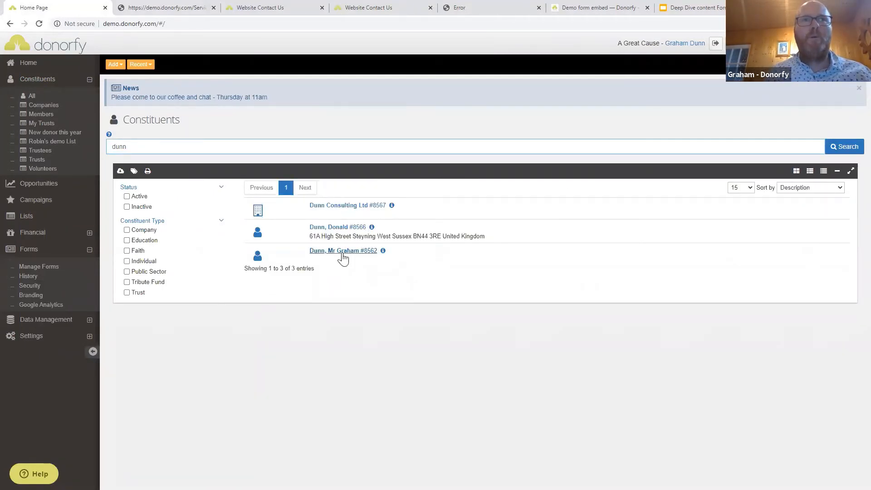
left_click(342, 255)
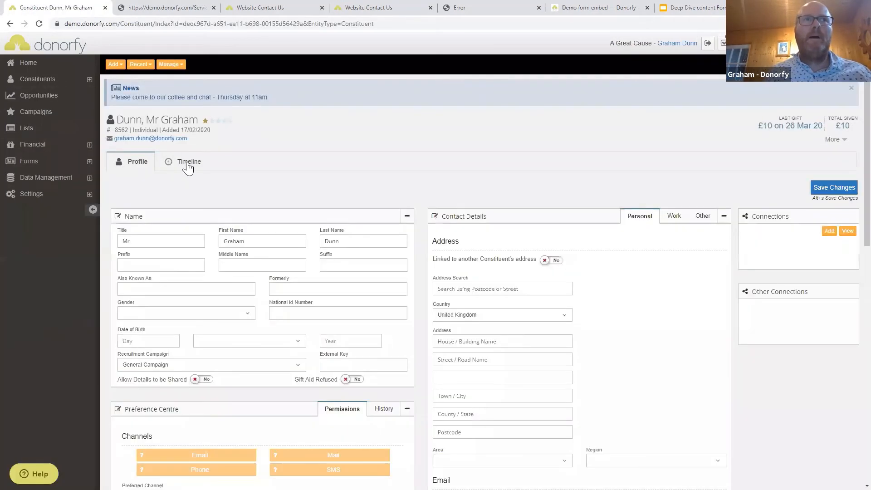
On the Timeline, expand the 03 June 'Contact form on website' activity to review it, then collapse it.
left_click(187, 167)
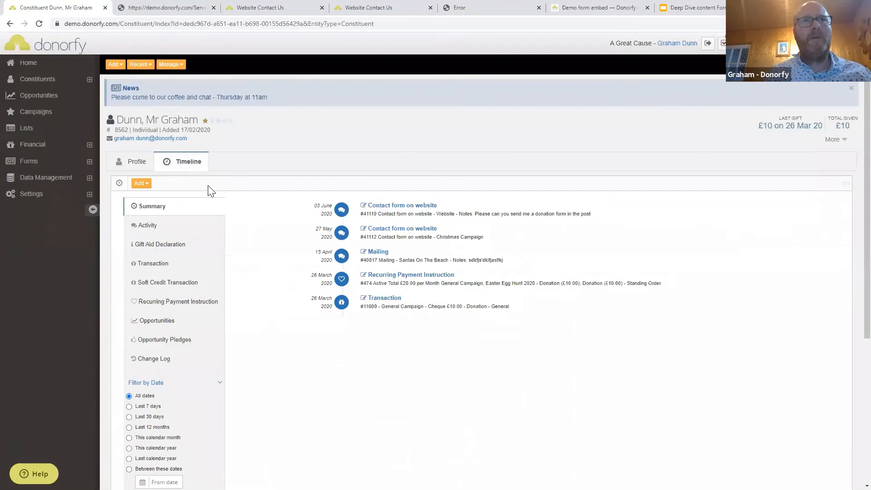
left_click(404, 206)
scroll(502, 256, "down", 3)
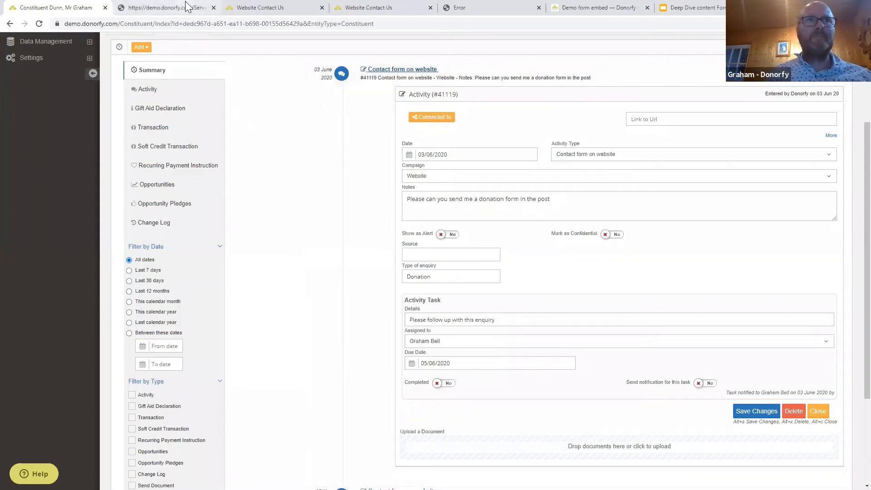
left_click(398, 71)
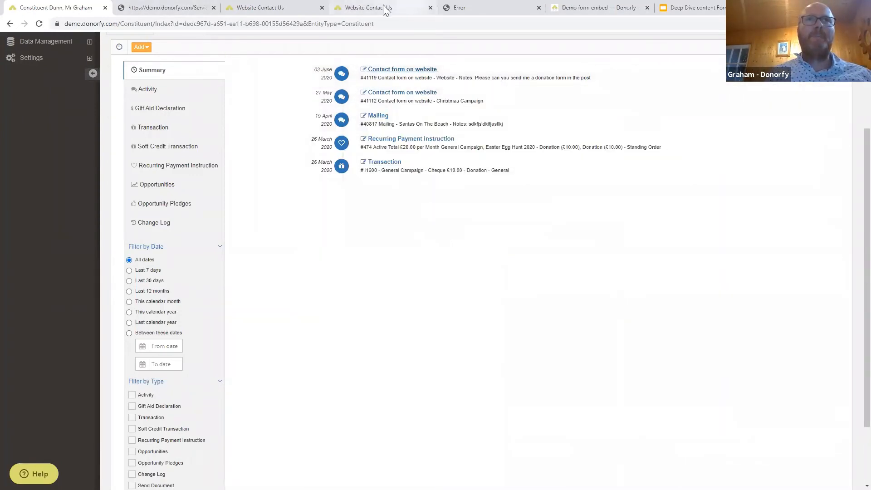
left_click(688, 8)
left_click(525, 105)
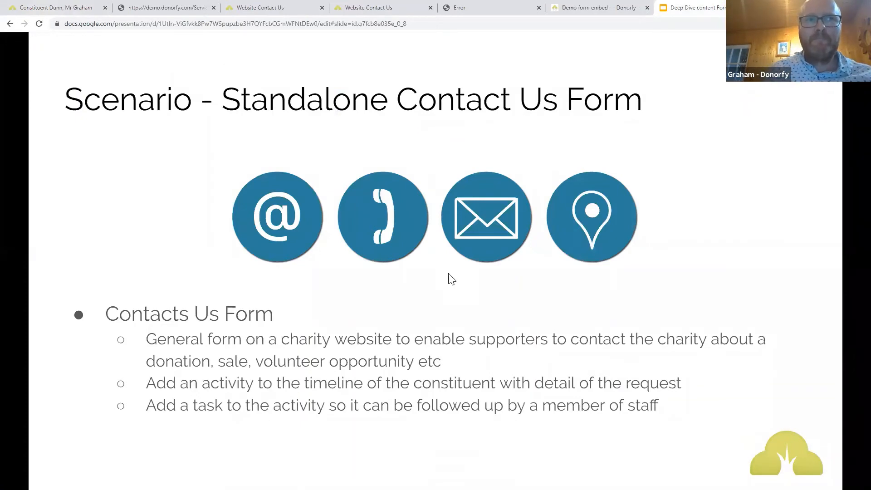
left_click(73, 9)
scroll(117, 143, "up", 3)
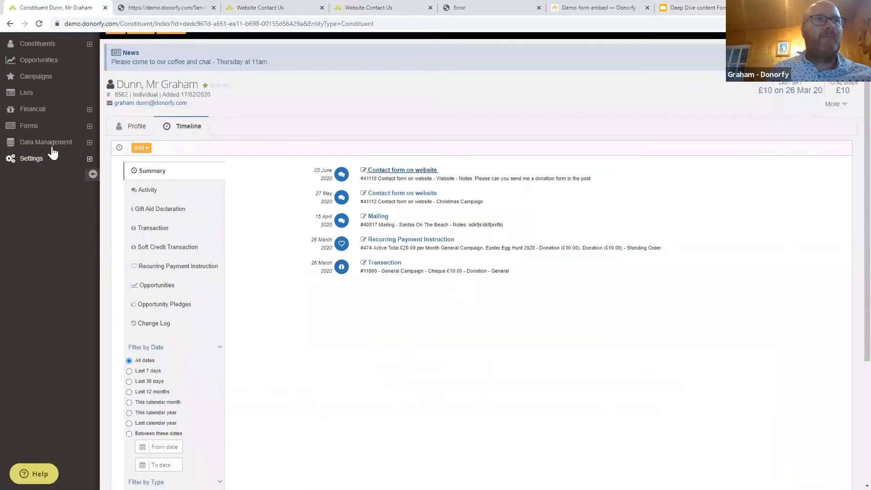
Expand the Forms section in the sidebar.
left_click(32, 163)
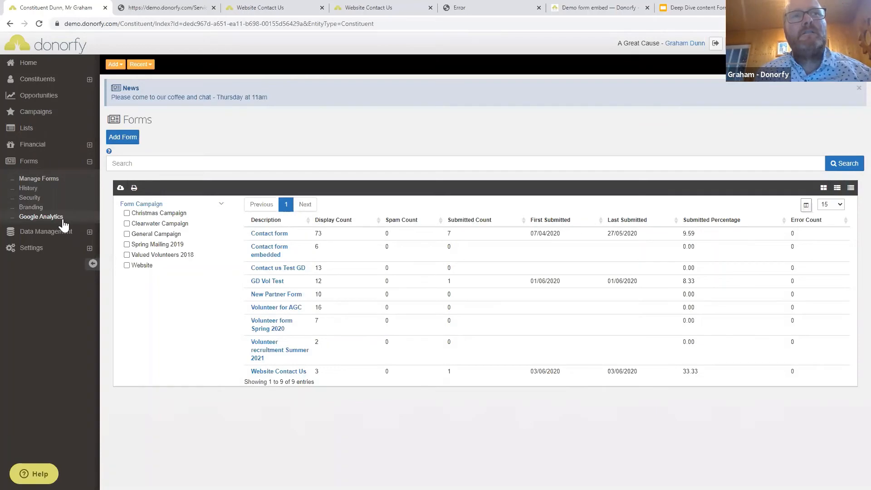
Open the Website Contact Us form and select its standalone-page button code snippet.
left_click(284, 372)
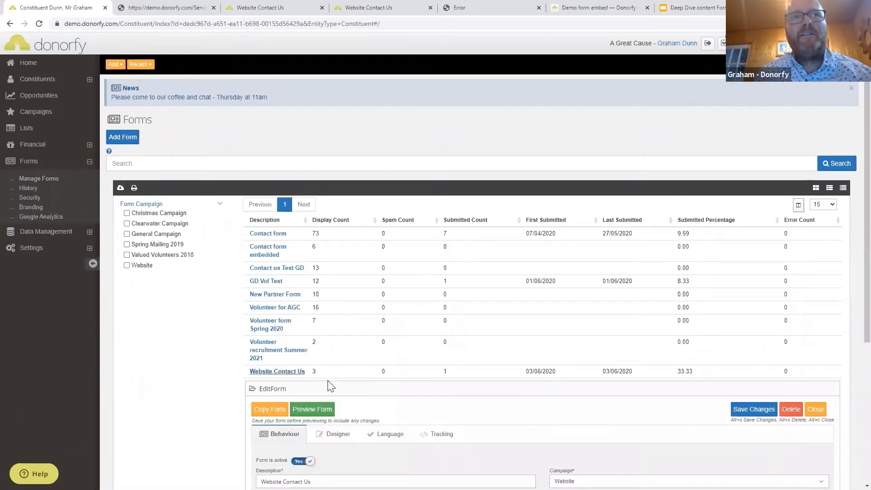
scroll(330, 385, "down", 5)
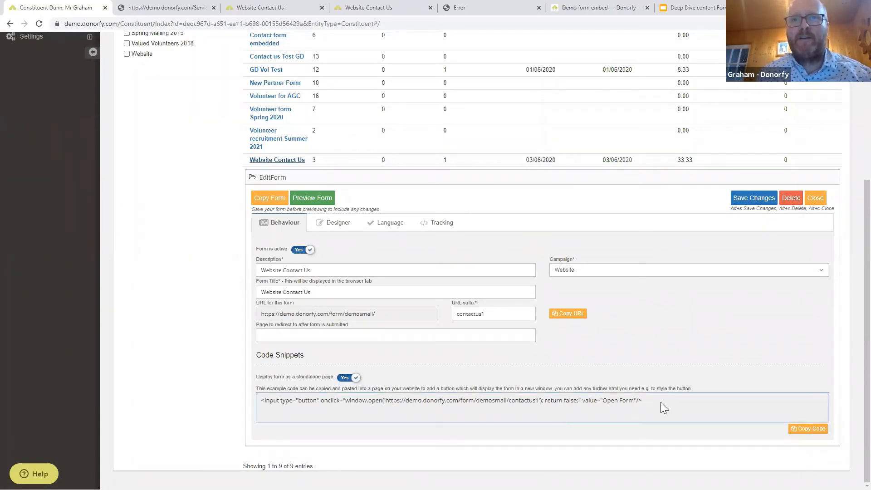
left_click_drag(644, 402, 251, 408)
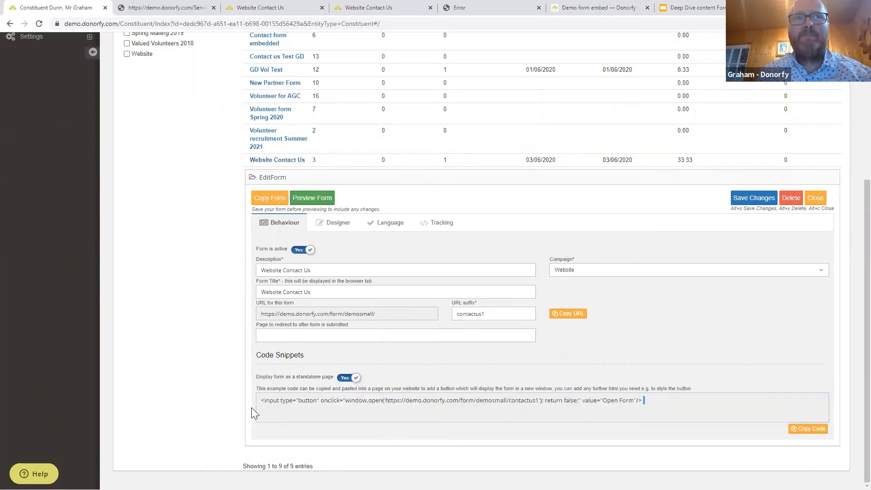
triple_click(263, 402)
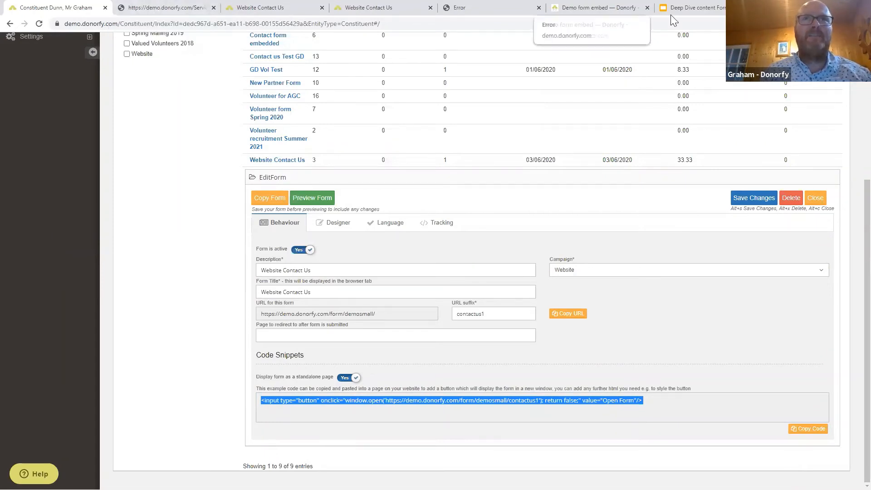
Advance the slides to the 'Embedded - Interested in Volunteering form' scenario with its bullet points.
left_click(693, 12)
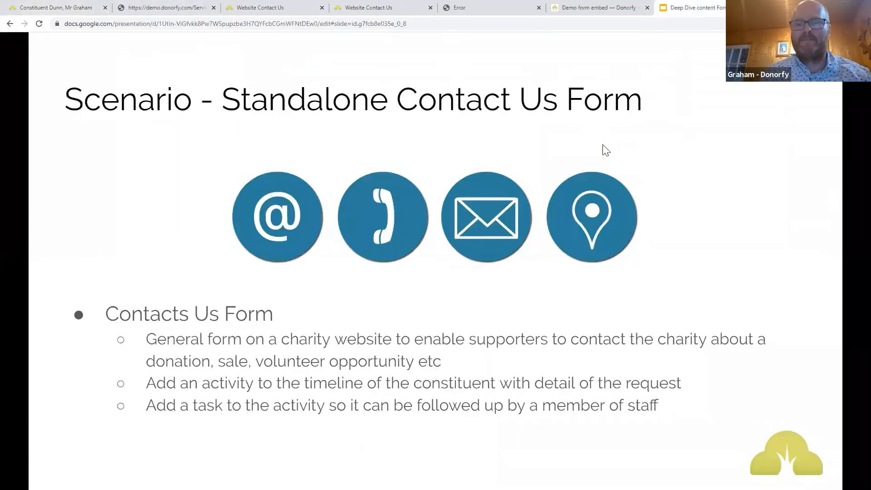
key("Right")
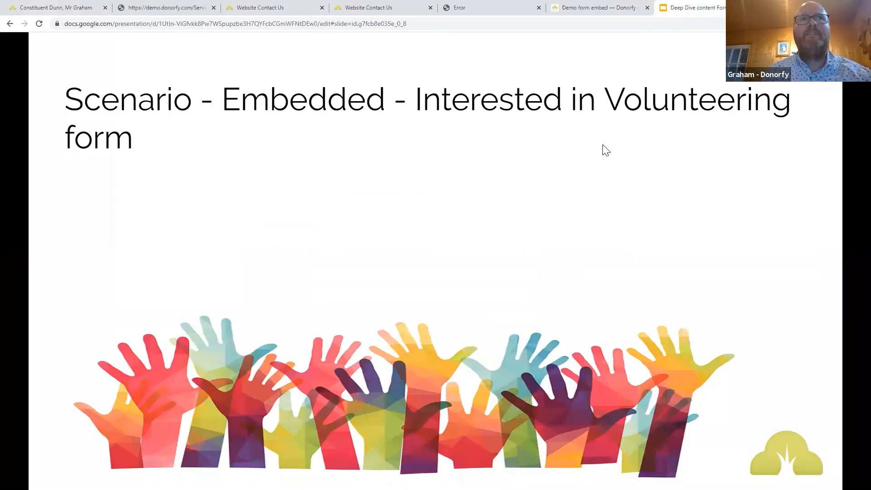
key("Right")
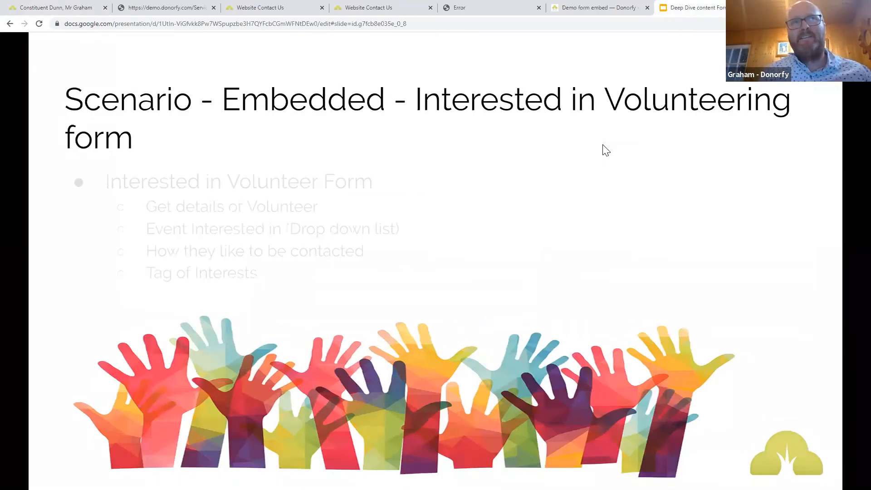
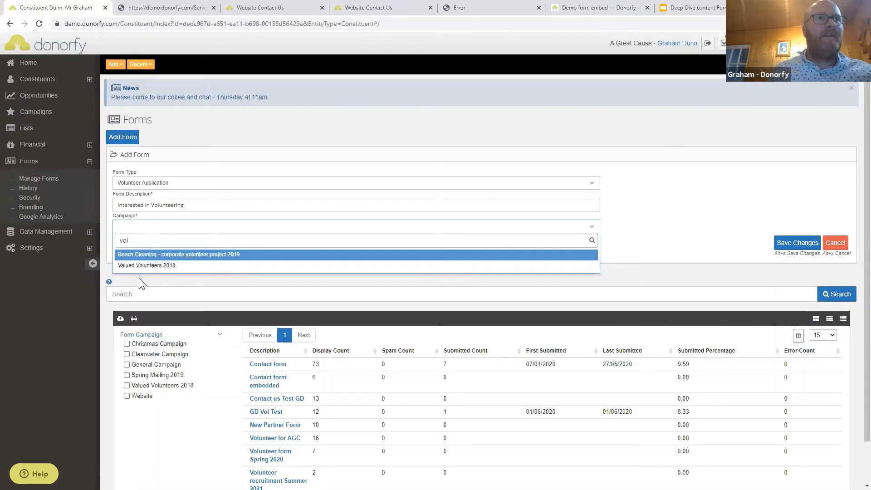
Link the Interested in Volunteering form to the Valued Volunteers 2018 campaign and save it.
left_click(152, 266)
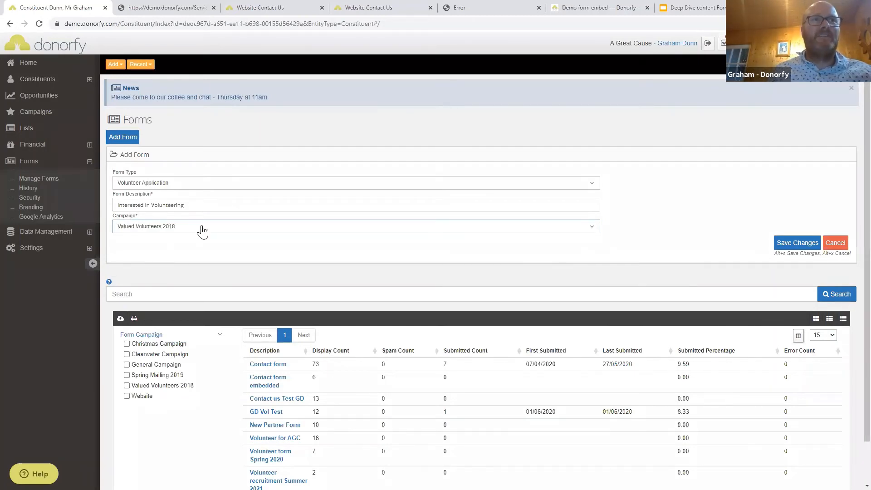
left_click(779, 245)
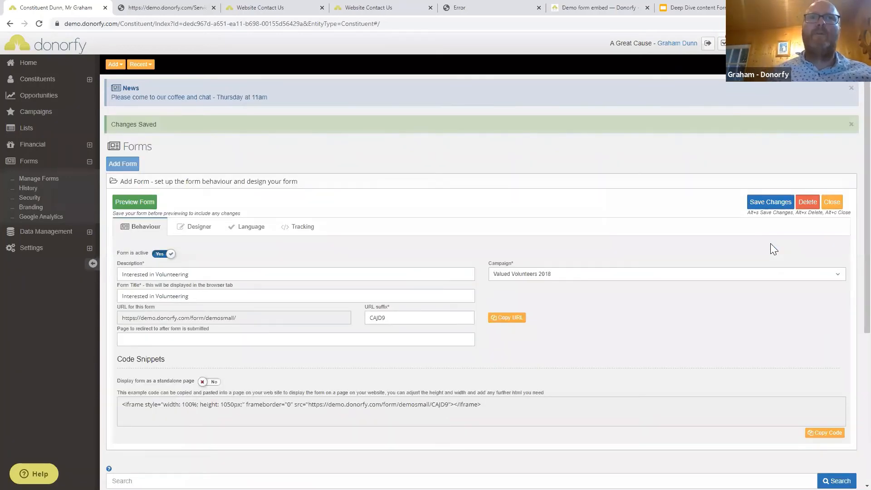
Review the form's iframe embed code and redirect-after-submit field, then move to the form Designer.
scroll(356, 287, "down", 1)
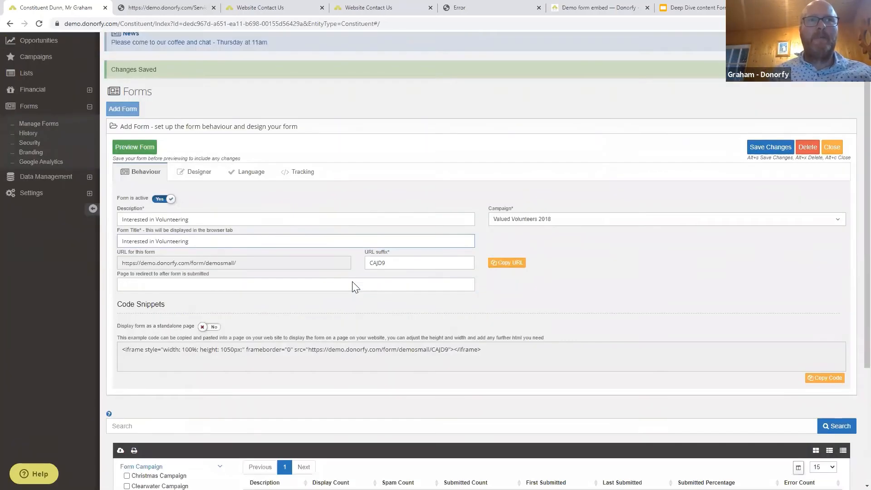
scroll(355, 286, "down", 1)
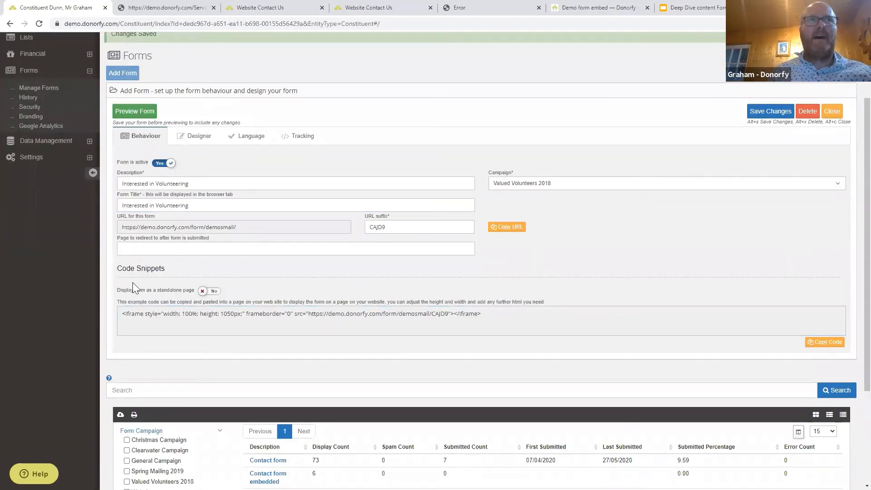
left_click(174, 320)
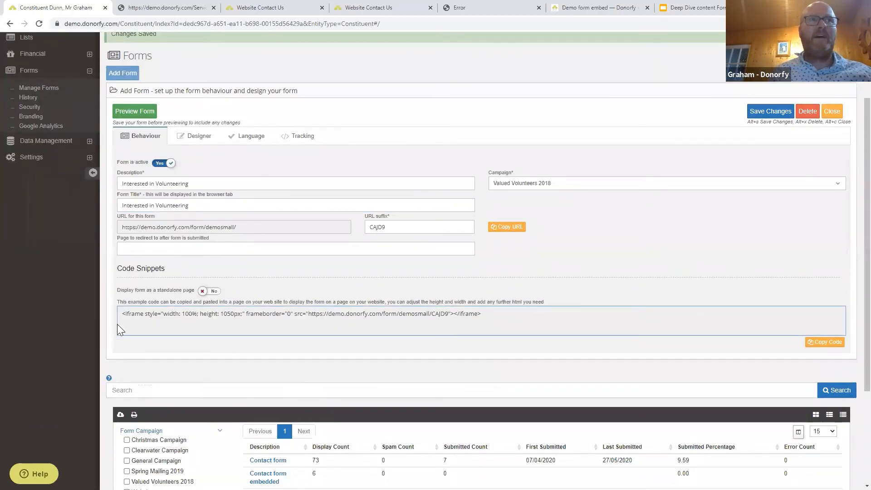
left_click(136, 249)
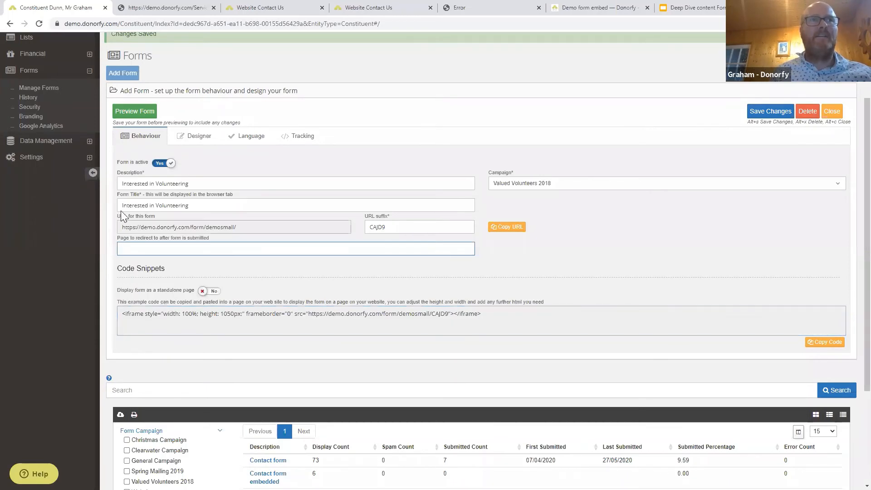
left_click(187, 136)
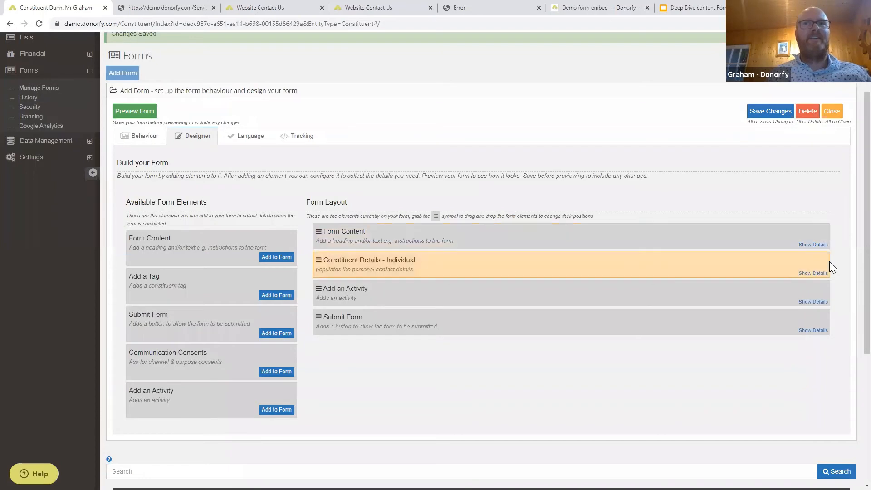
Write the Form Content intro 'Please fill in the form below if you are interested in Volunteering'.
left_click(814, 245)
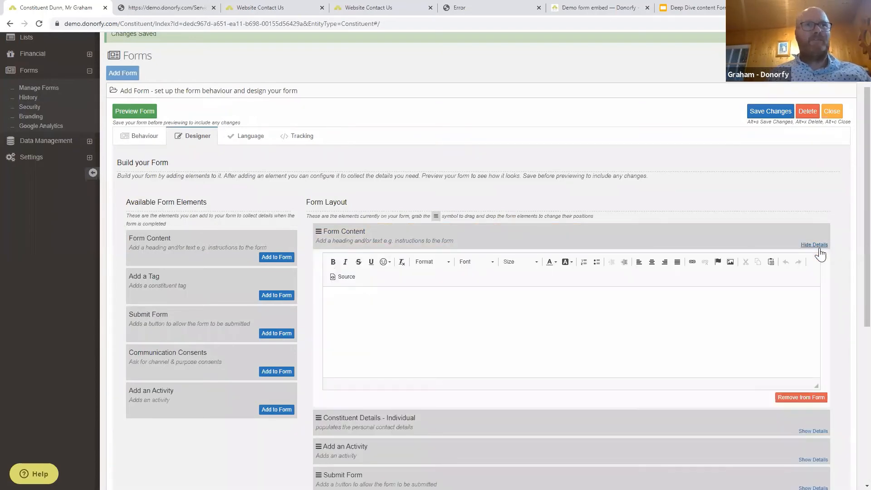
left_click(388, 295)
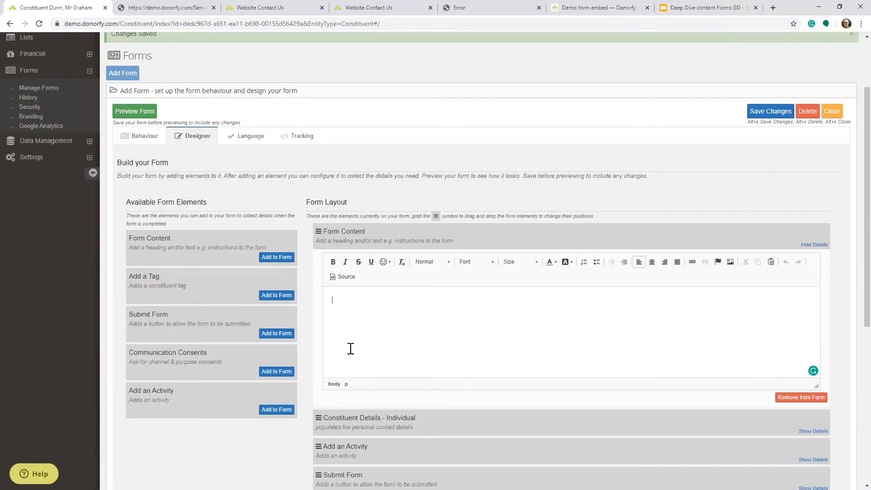
type("Please fill int he for")
key("BackSpace")
key("BackSpace")
key("BackSpace")
key("BackSpace")
key("BackSpace")
key("BackSpace")
key("BackSpace")
key("BackSpace")
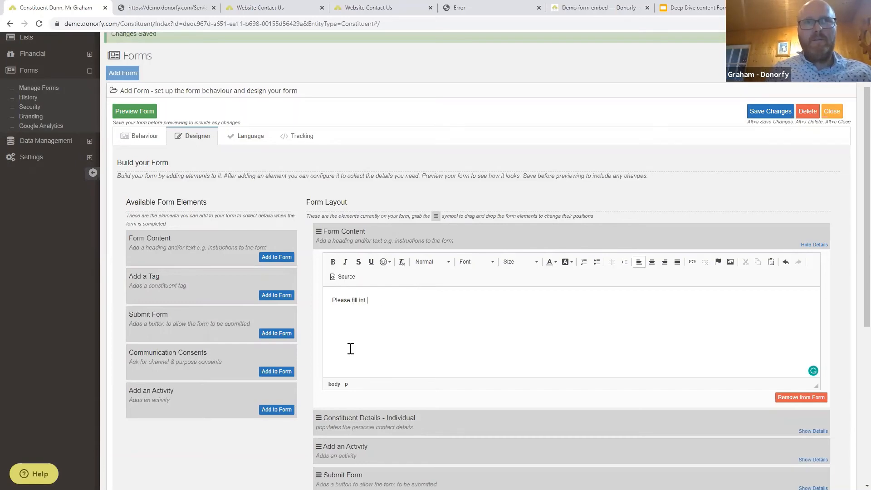
type("the form")
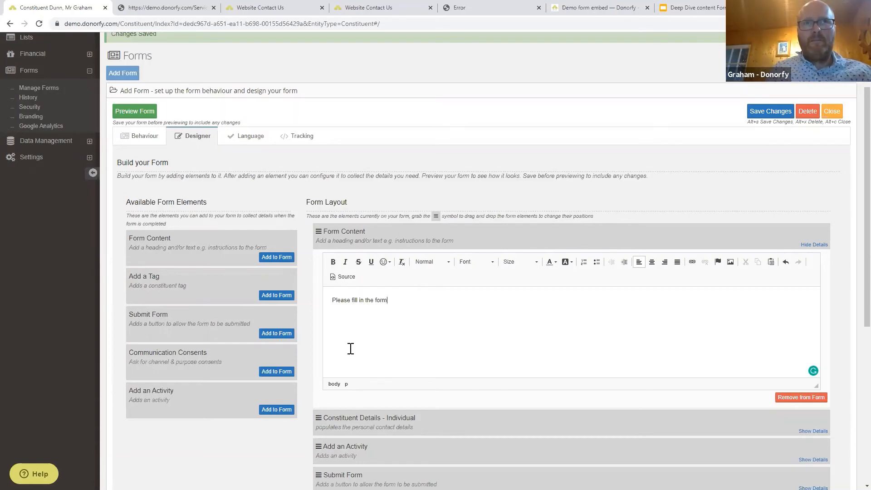
type(" beliow if you are intere")
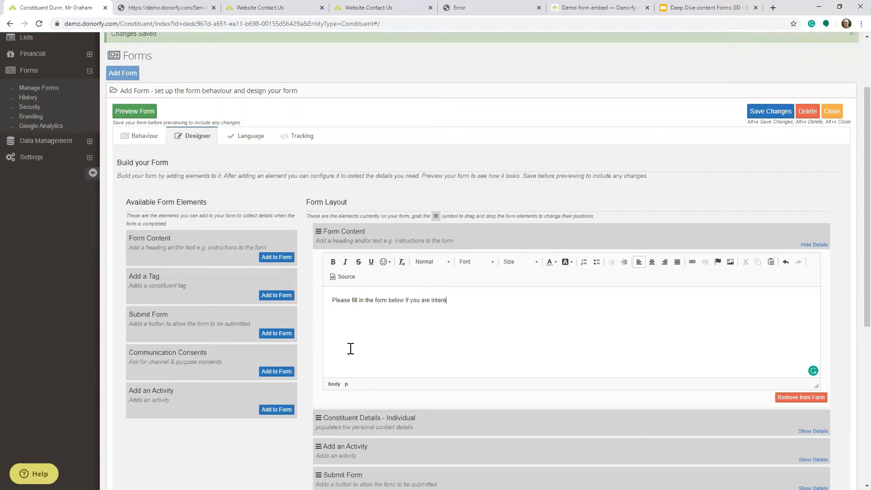
type("sted in Volunteering")
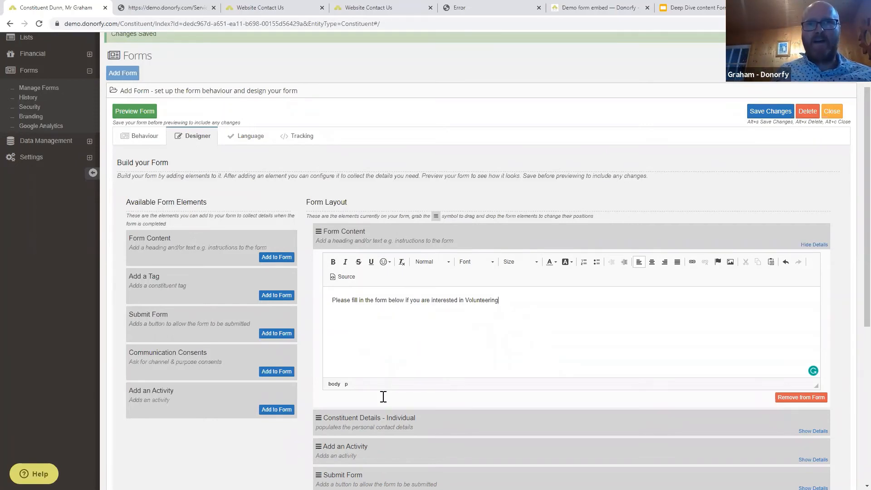
left_click(817, 246)
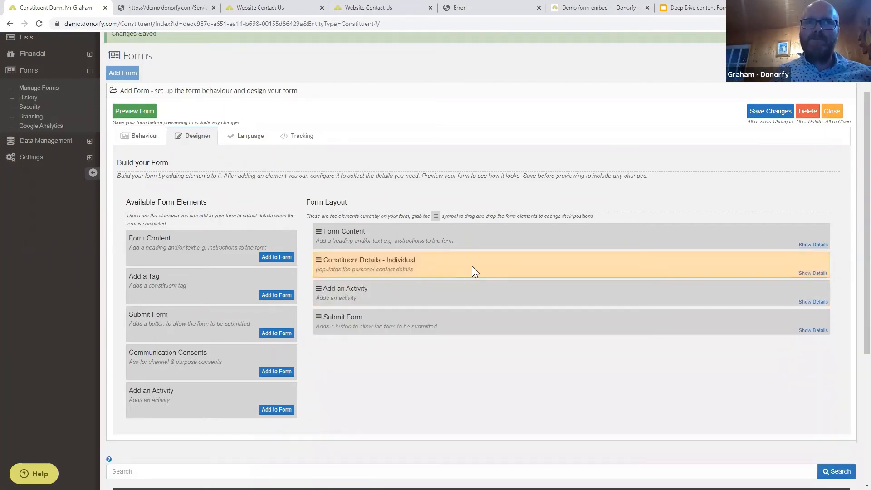
Ask for first name, last name, email and postal address as required fields, plus optional phone numbers.
left_click(805, 274)
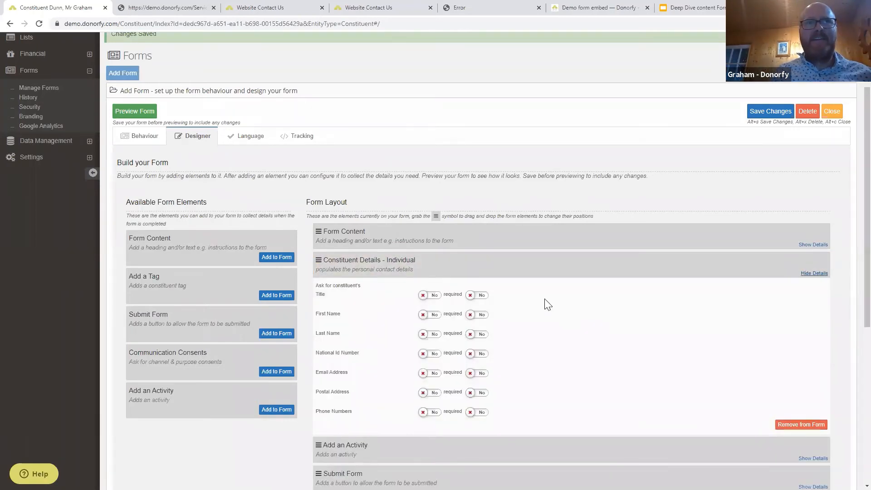
left_click(433, 315)
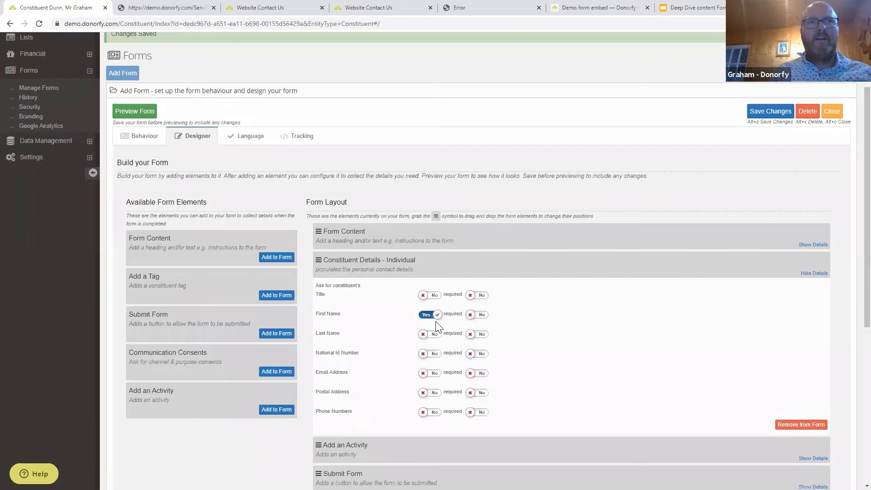
left_click(432, 334)
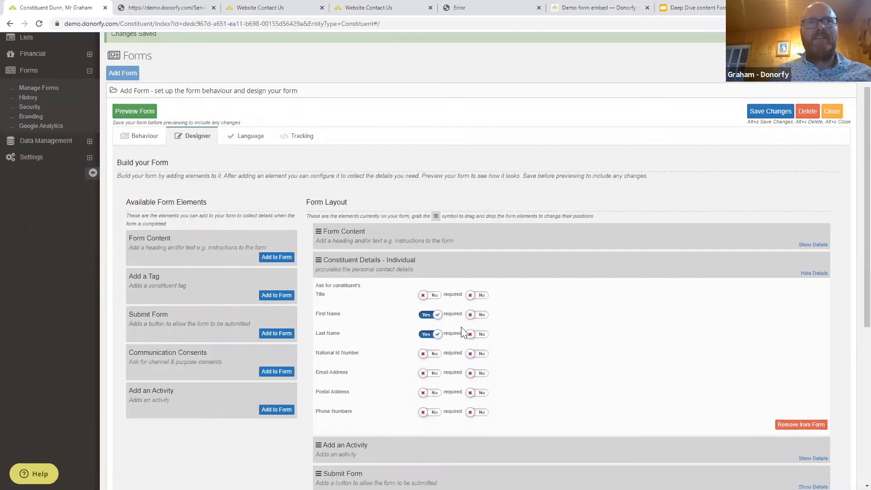
left_click(475, 315)
left_click(475, 334)
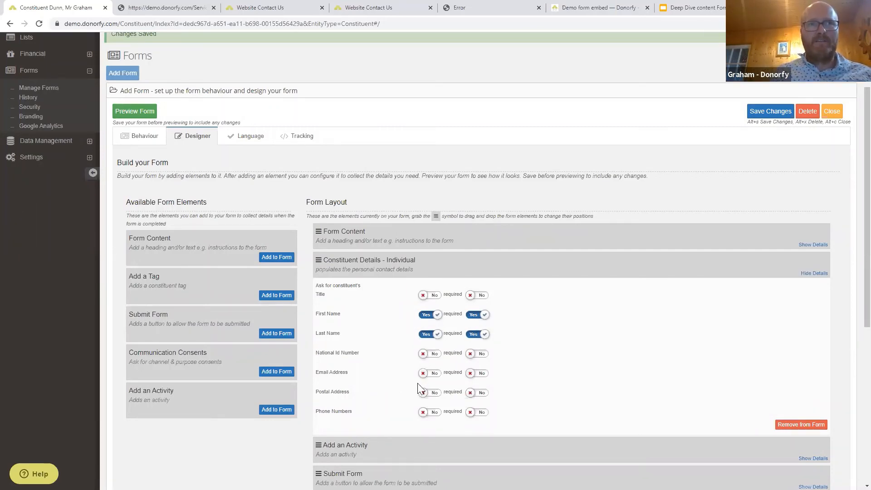
left_click(430, 374)
left_click(476, 373)
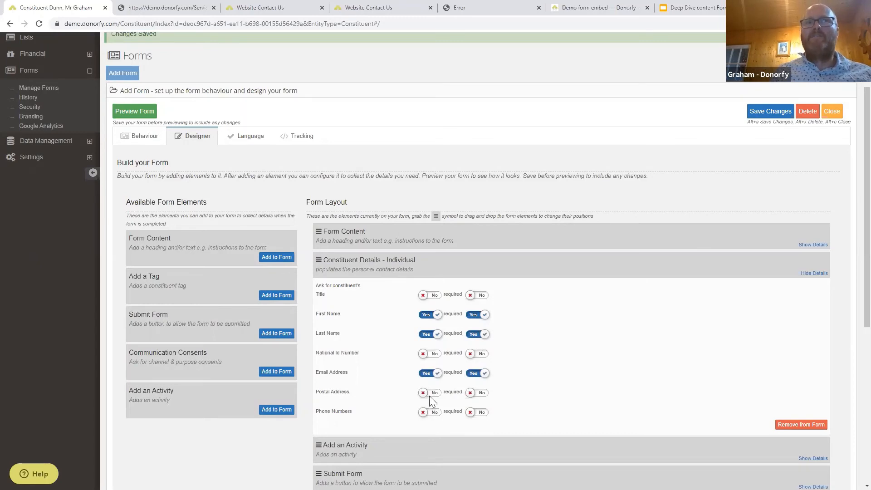
left_click(430, 393)
left_click(475, 393)
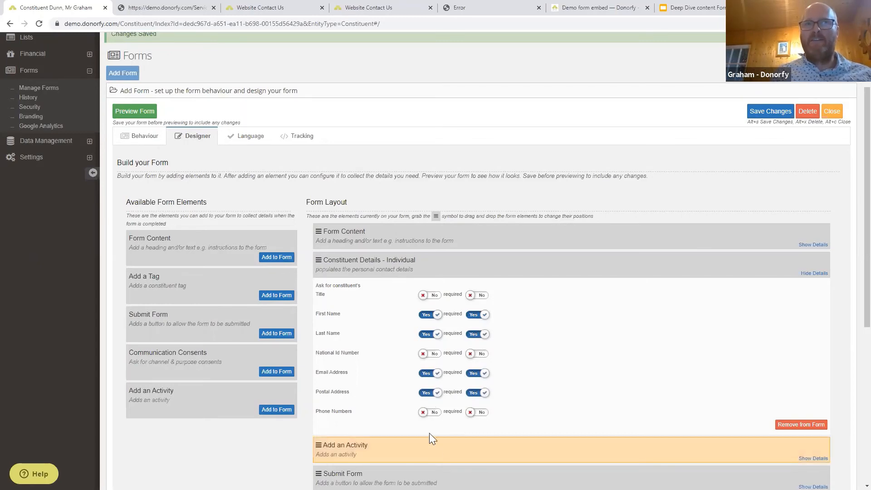
left_click(432, 413)
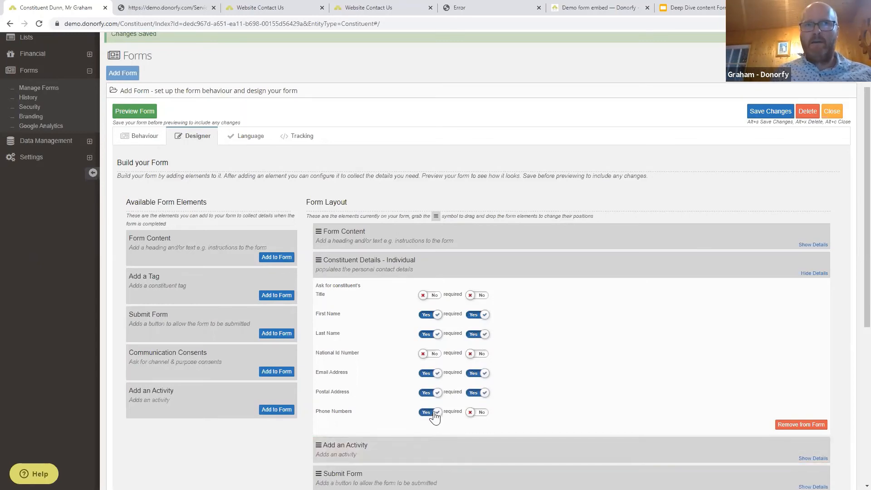
left_click(480, 412)
scroll(601, 386, "down", 1)
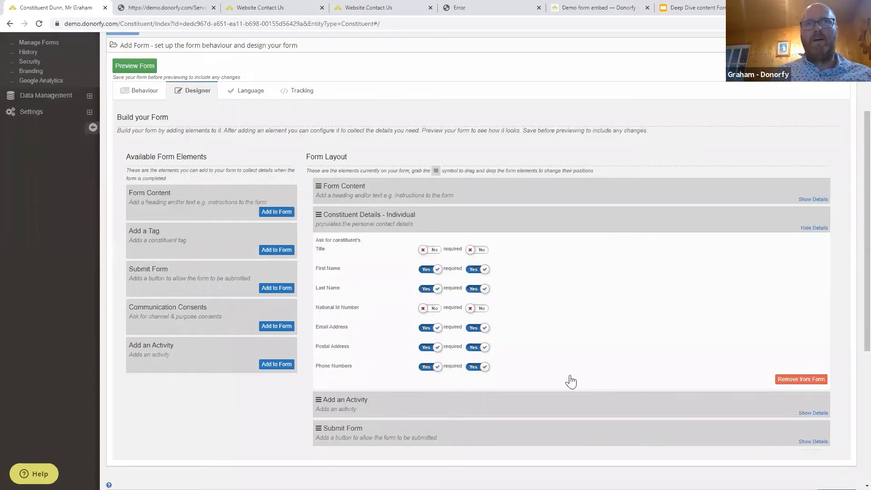
scroll(651, 375, "down", 1)
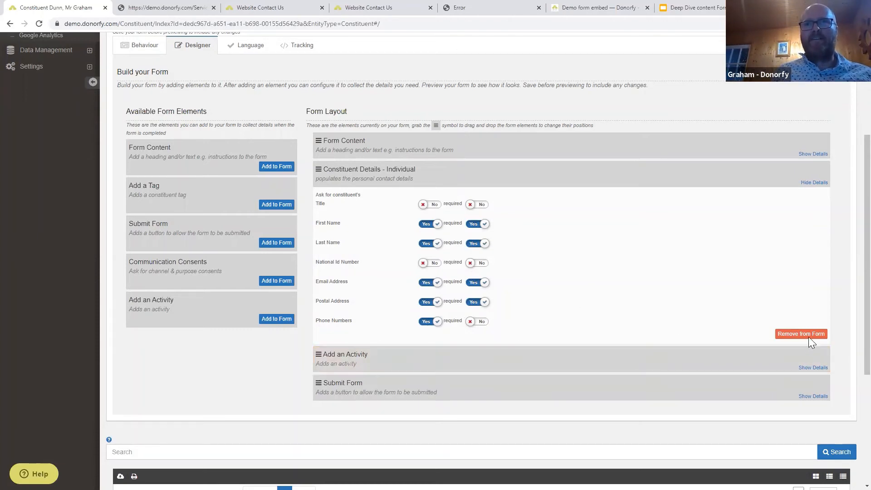
left_click(815, 182)
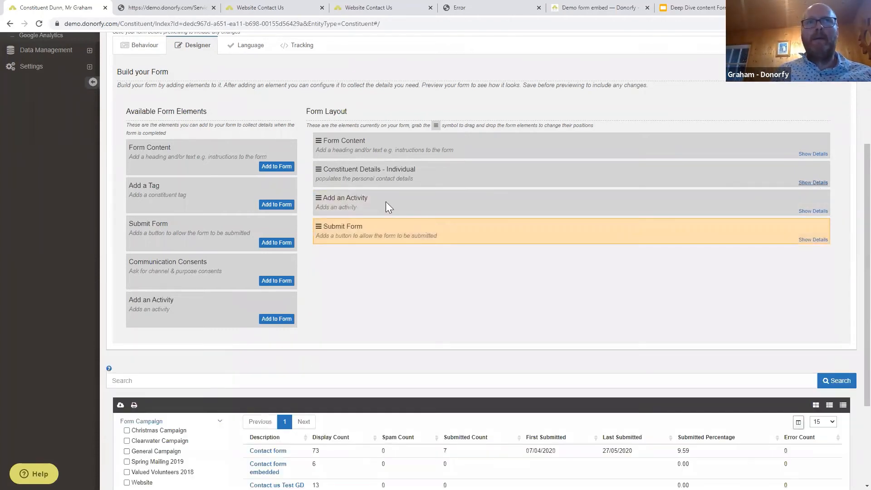
Record a Volunteering activity and create a task whenever it is added.
left_click(806, 212)
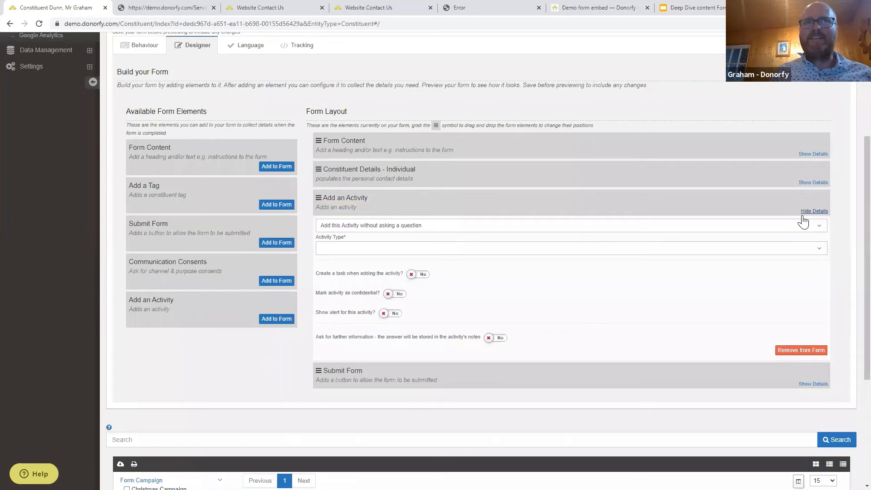
left_click(397, 249)
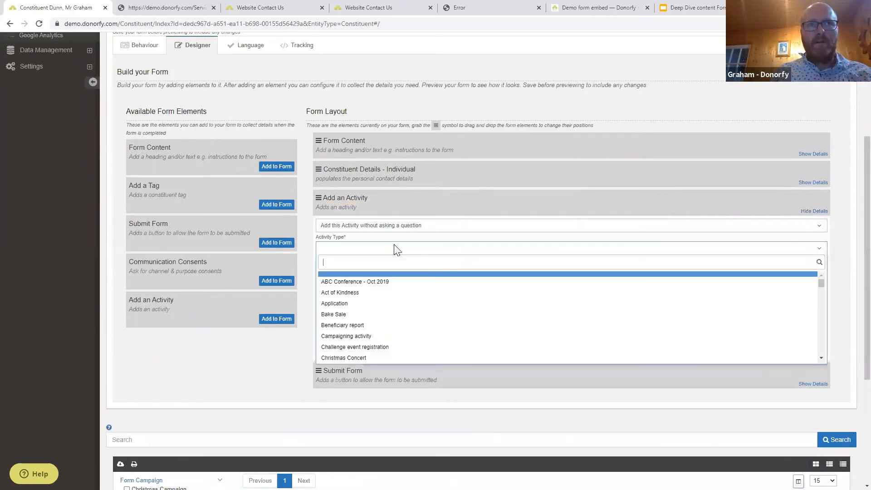
type("vol")
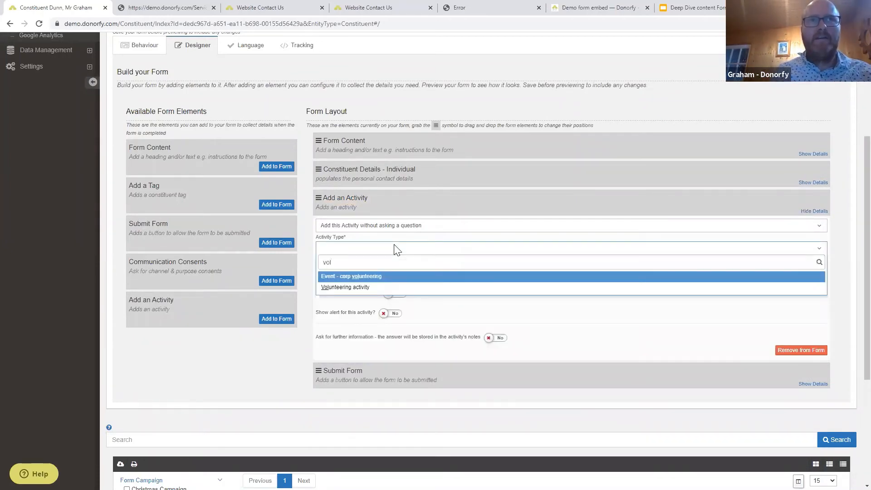
left_click(364, 287)
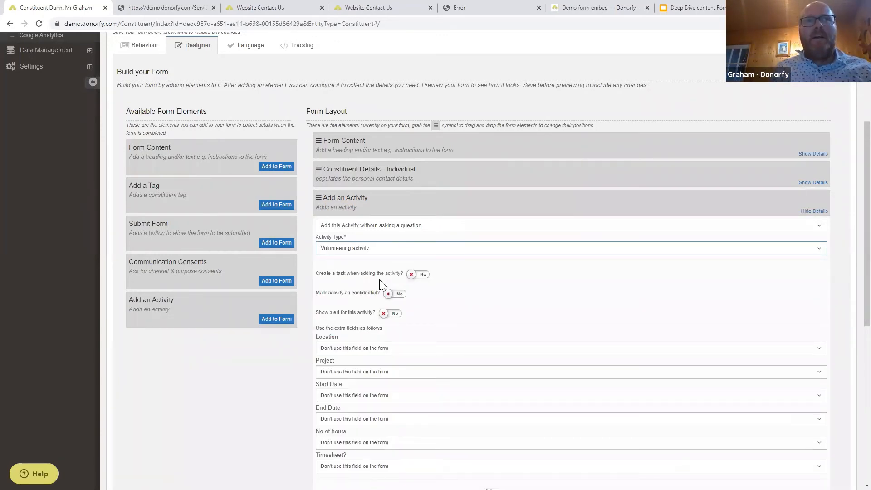
scroll(363, 289, "up", 1)
left_click(416, 319)
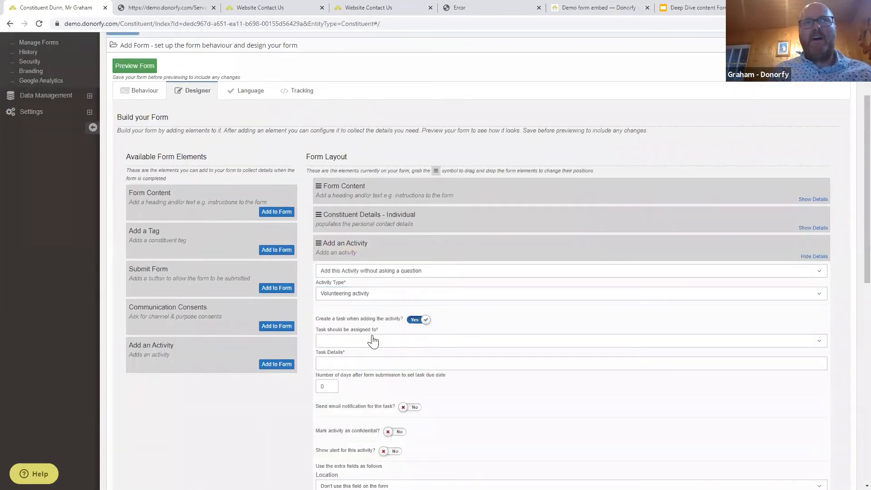
Set the task to 'Please follow up', due in 5 days, assigned to a staff member, with email notification.
left_click(373, 341)
type("Please fo")
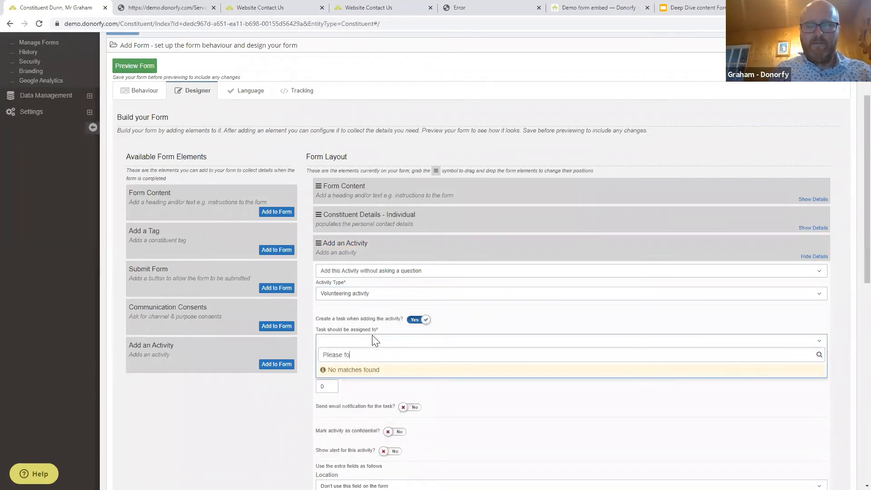
type("llow up this activity")
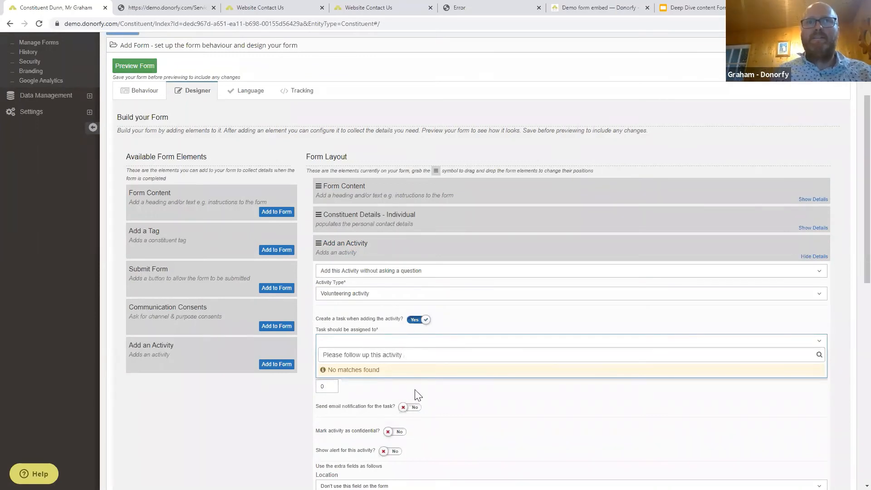
left_click(469, 410)
left_click(338, 389)
key("BackSpace")
type("5")
left_click(337, 365)
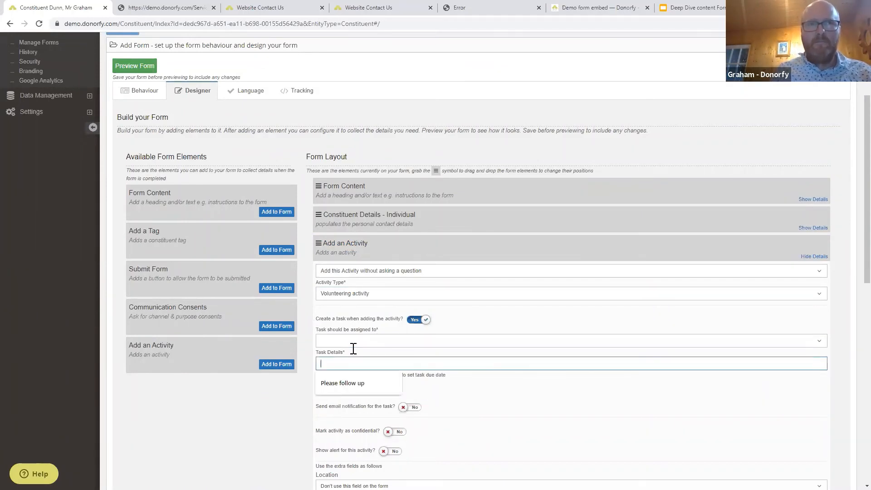
left_click(343, 383)
key("Tab")
scroll(336, 363, "up", 1)
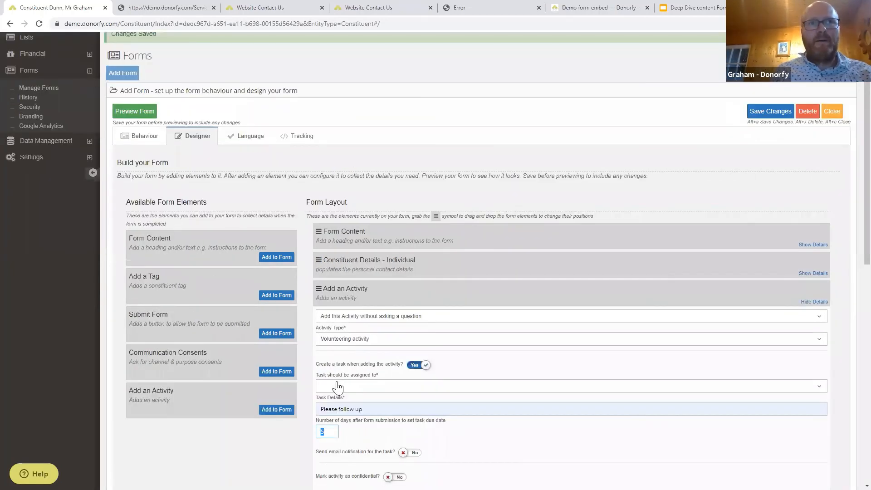
left_click(339, 385)
left_click(357, 336)
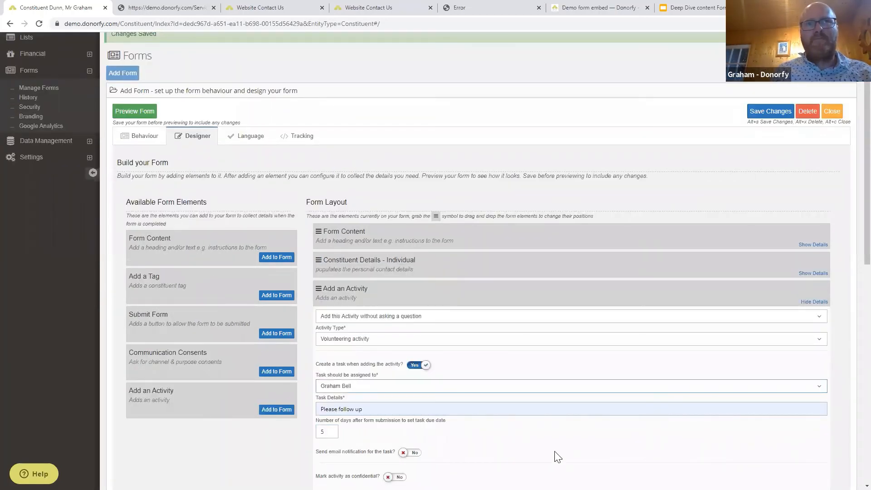
scroll(529, 402, "down", 5)
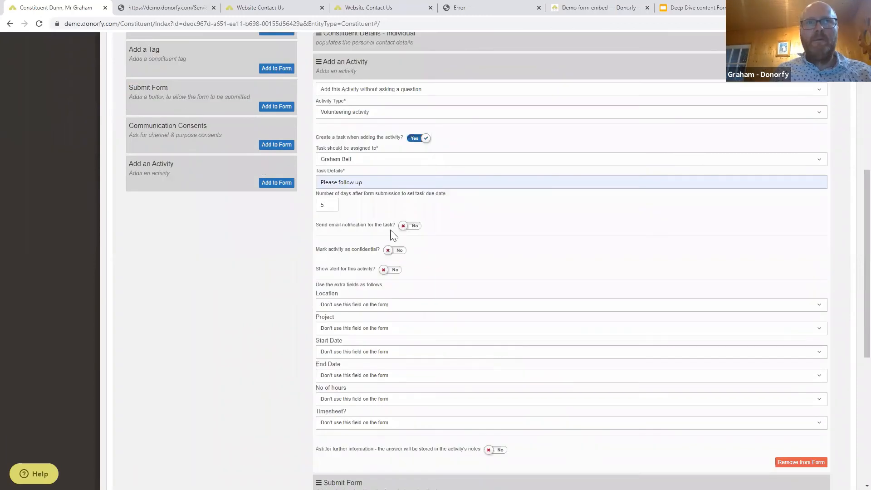
left_click(411, 226)
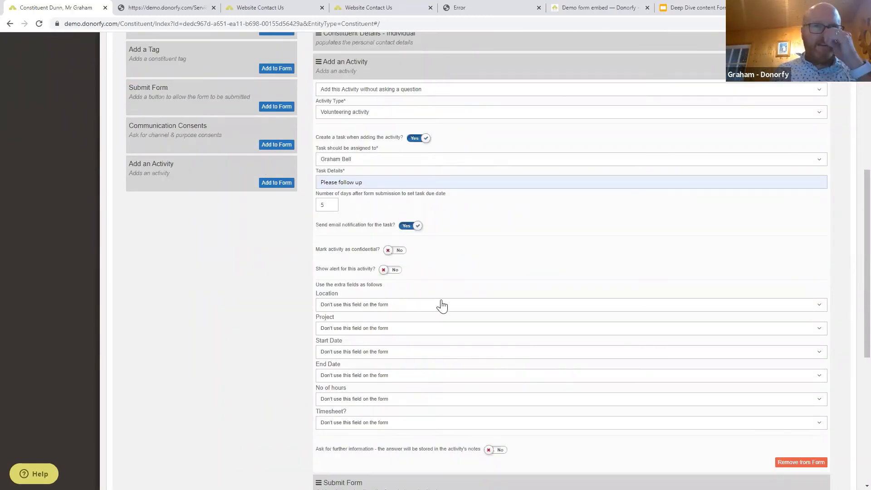
Make Project a question answered from a list.
scroll(452, 306, "down", 1)
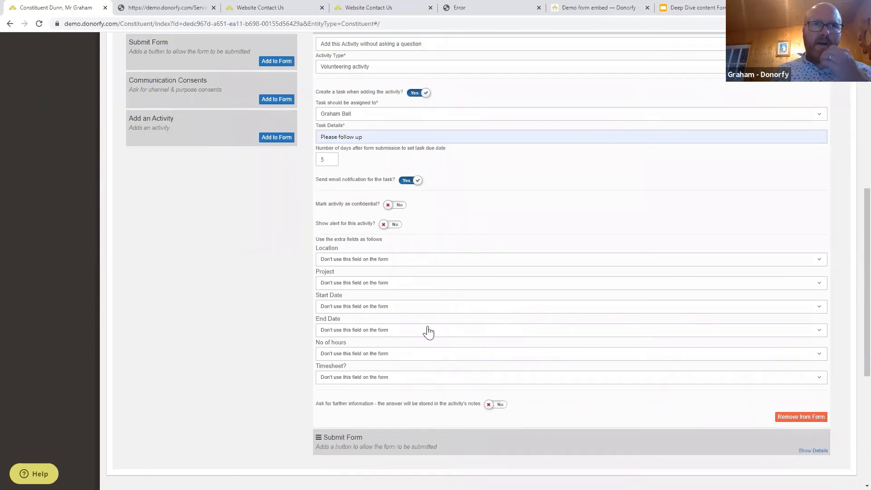
left_click(384, 284)
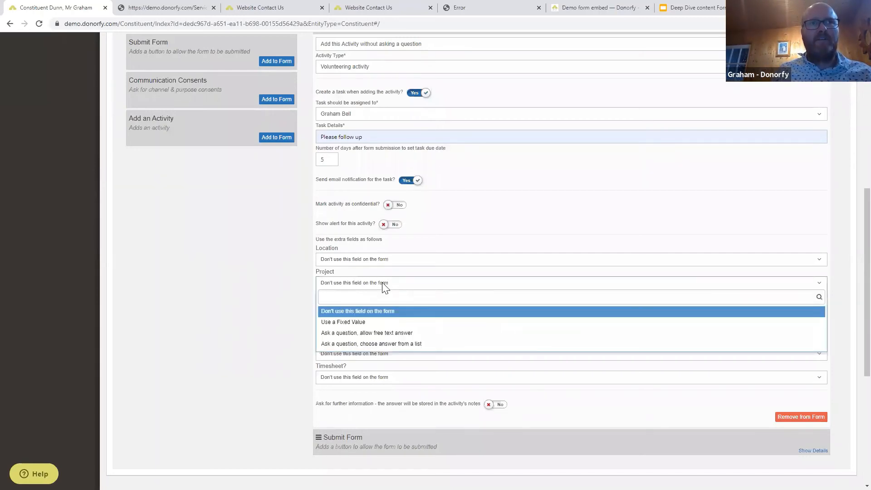
left_click(380, 344)
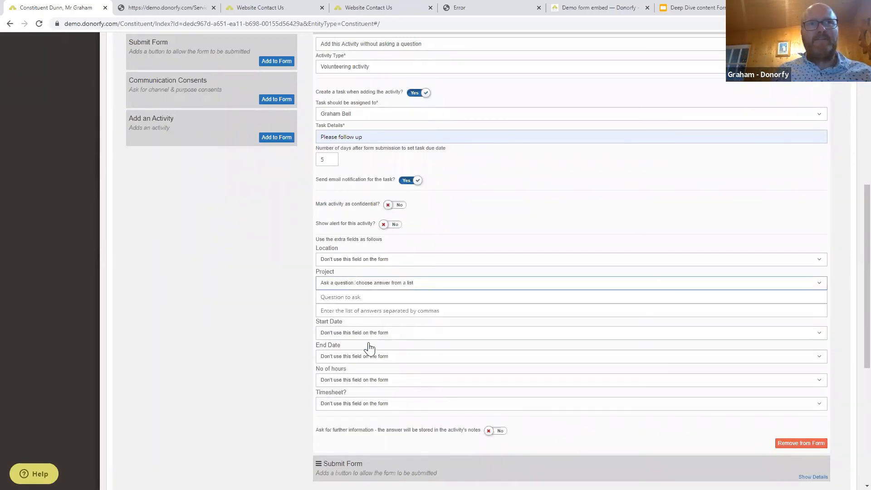
Ask 'What are you interested in Volunteering for' with answers Data Cleaning, Looking after Children, Helping with the Marathon, Office Admin, event stalls.
left_click(339, 299)
type("W")
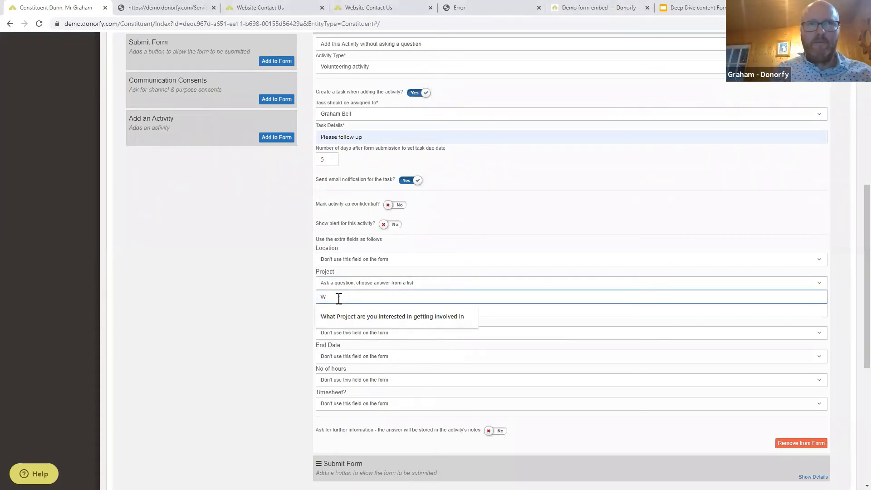
type("hat are you interested in Volunteering fot")
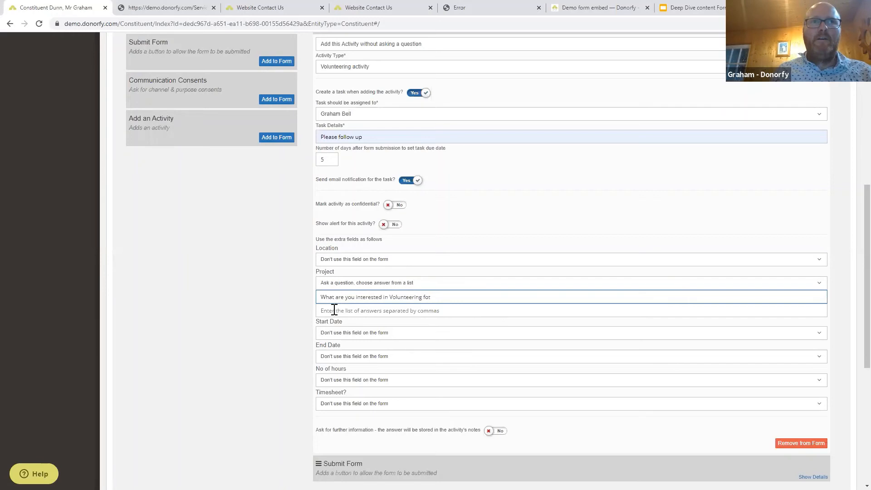
left_click(334, 310)
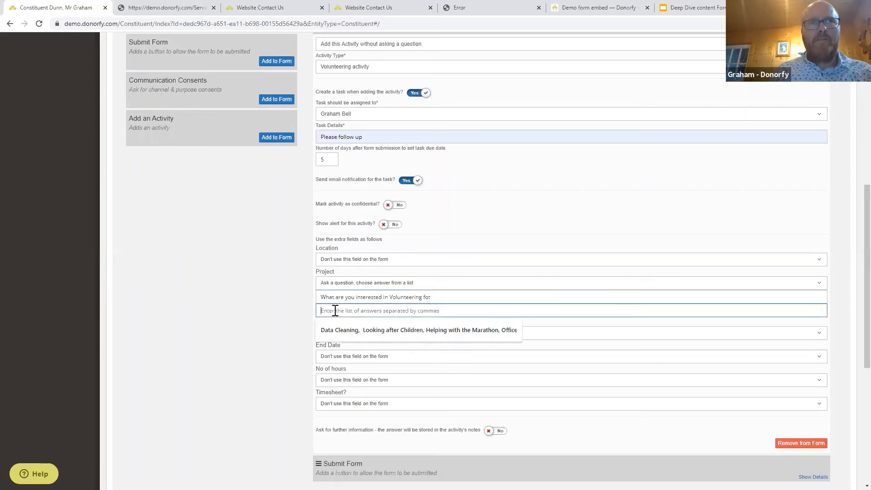
left_click(476, 340)
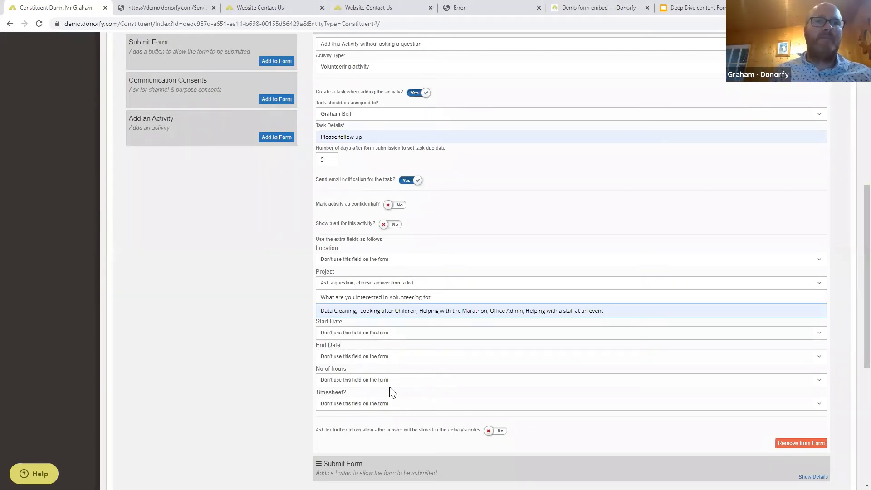
Ask for further information with the prompt 'Please give us any other information that supports you application'.
left_click(499, 432)
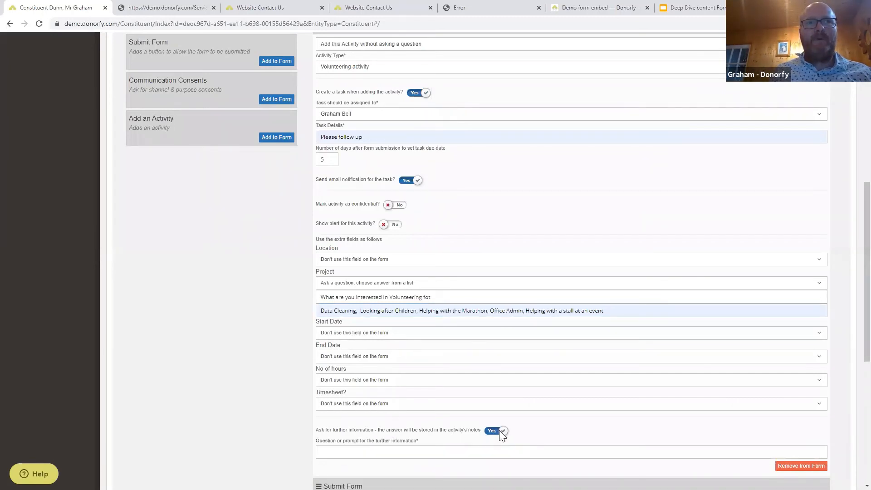
scroll(499, 432, "down", 4)
left_click(341, 271)
type("Please")
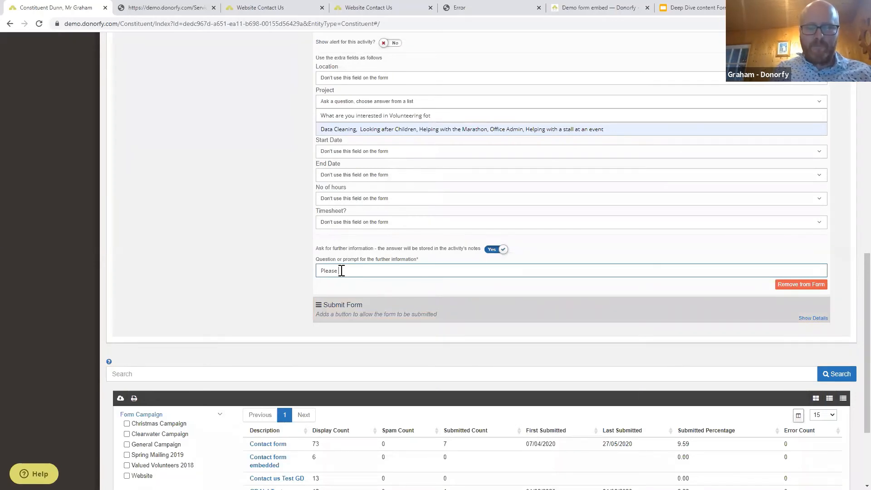
type(" give us any")
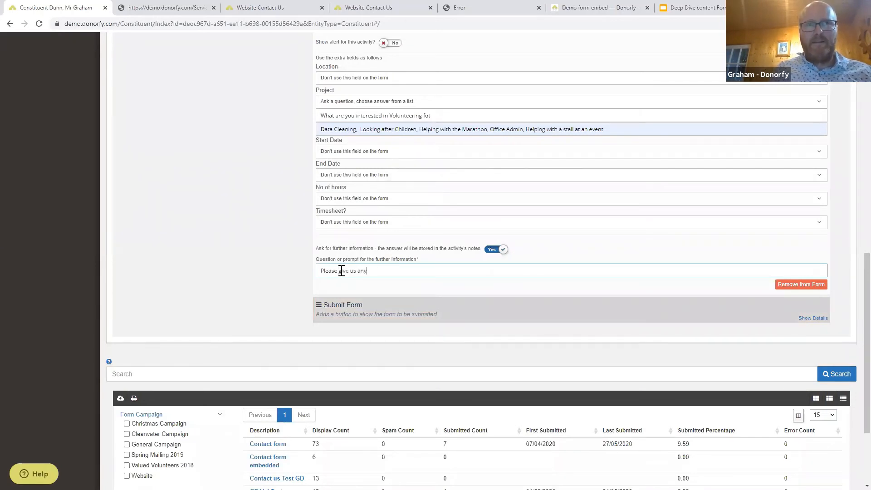
type(" other information that yo")
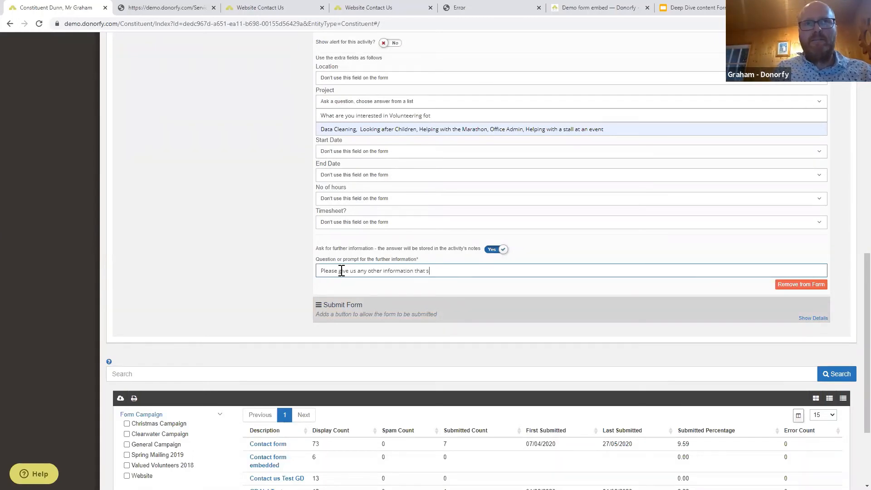
type("upports")
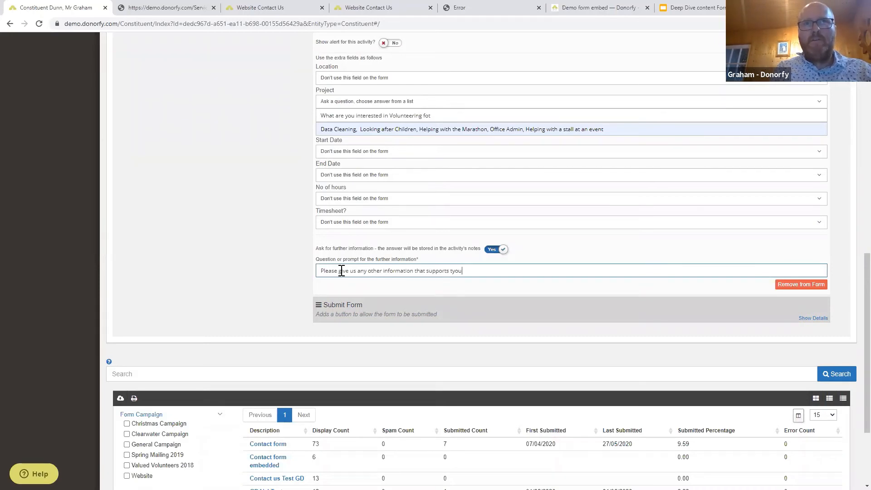
type(" you application")
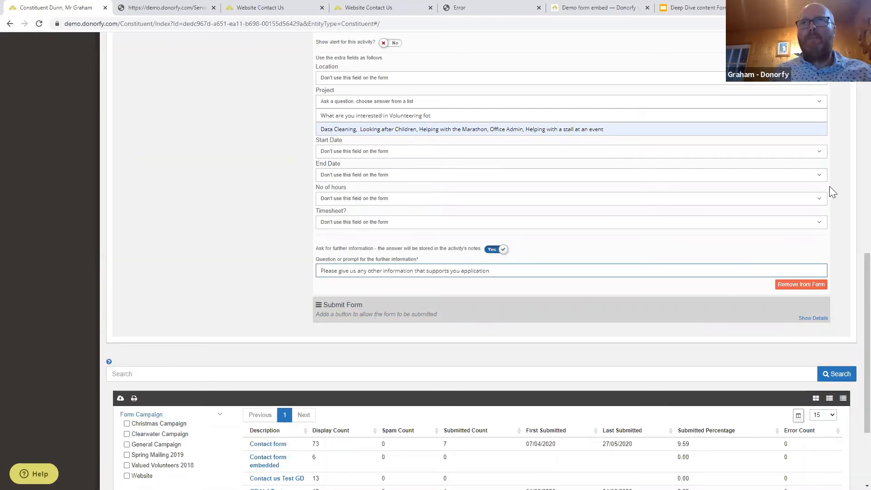
scroll(808, 282, "up", 3)
scroll(794, 164, "up", 3)
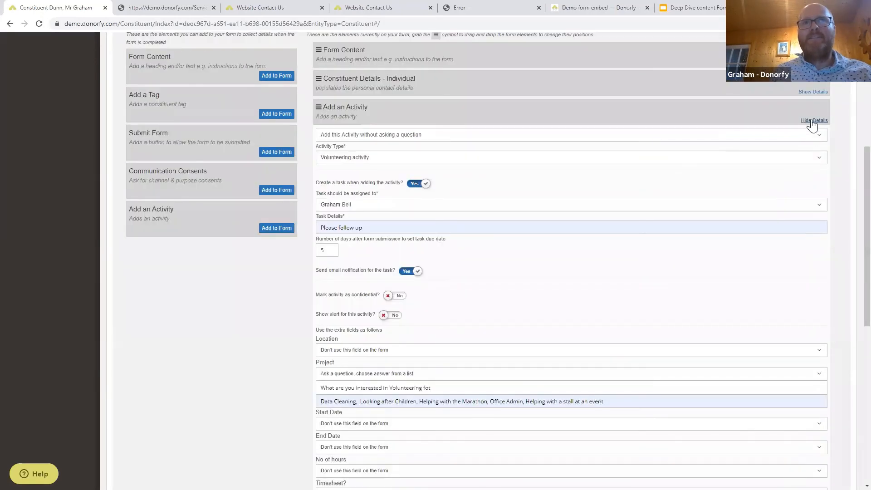
left_click(813, 122)
Add a tag element to the layout just before Submit Form.
scroll(667, 259, "up", 2)
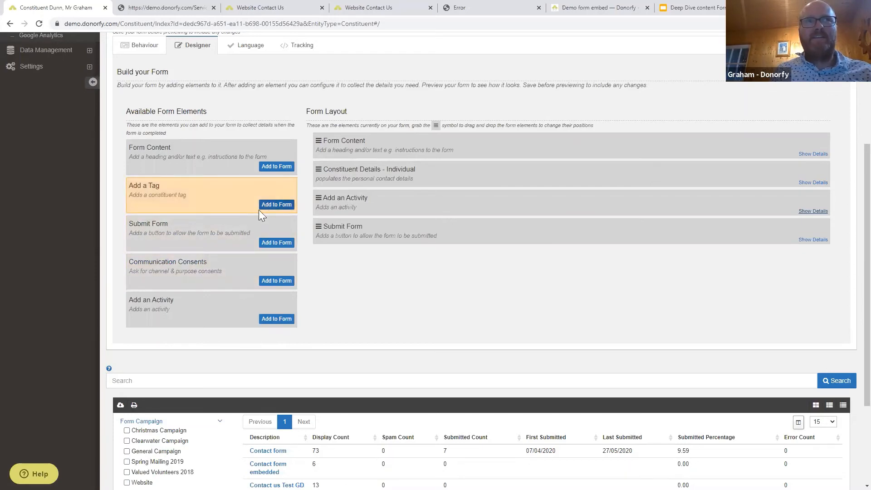
left_click(276, 205)
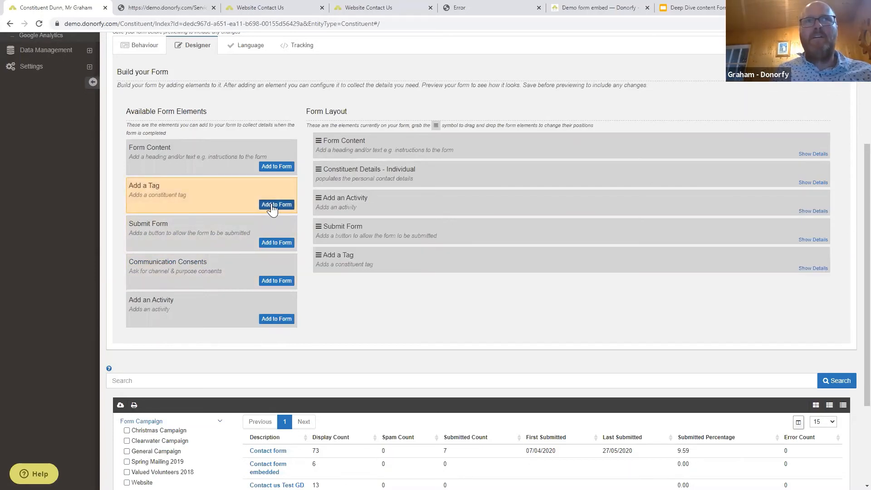
left_click_drag(318, 231, 314, 260)
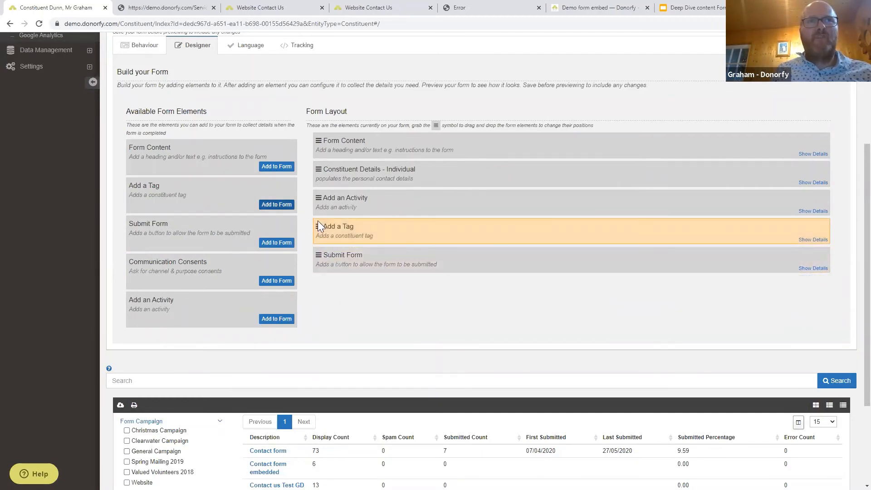
mouse_move(317, 226)
left_mouse_down()
mouse_move(317, 245)
mouse_move(317, 222)
left_mouse_up()
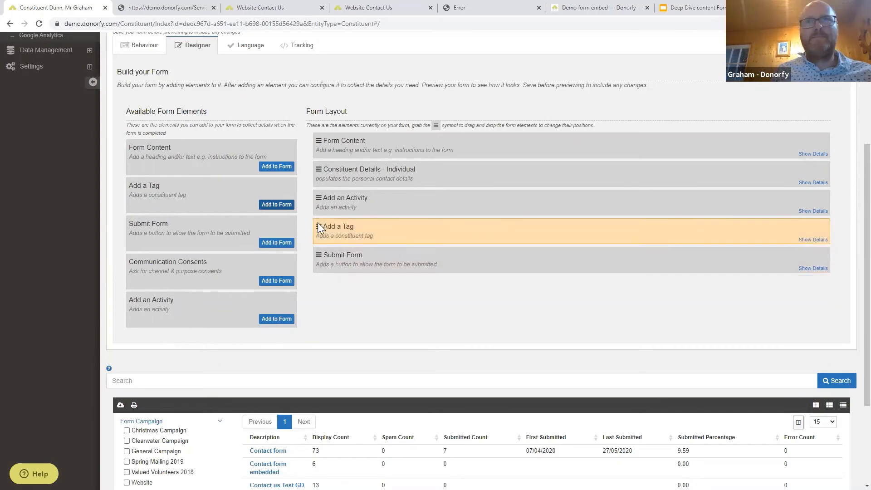
Make the tag ask 'Are you a keen runner' and add the Runner tag on Yes.
left_click(803, 242)
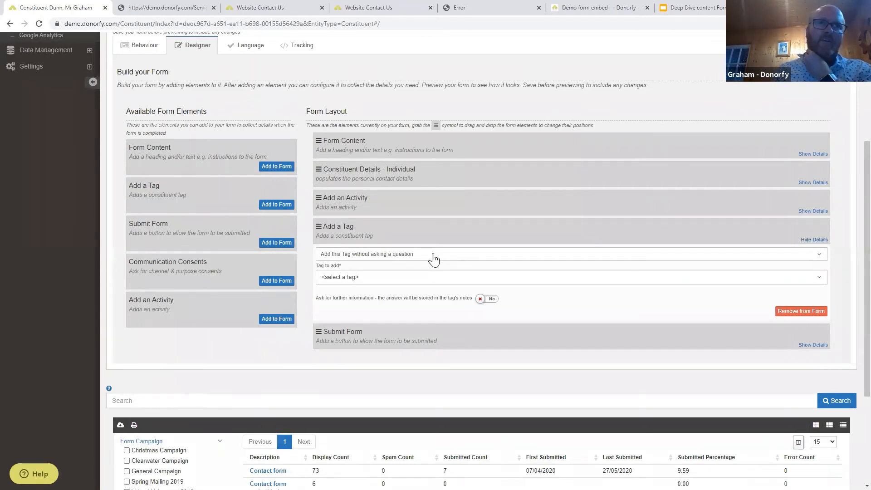
left_click(401, 253)
left_click(379, 293)
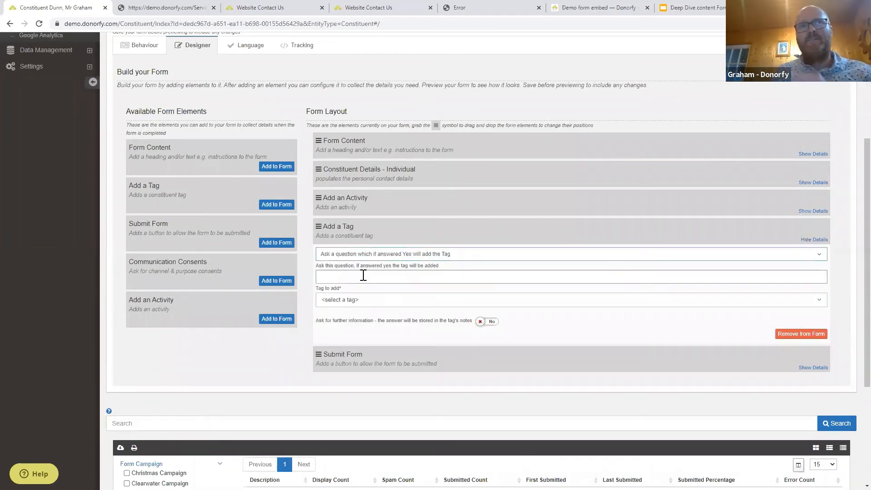
left_click(366, 276)
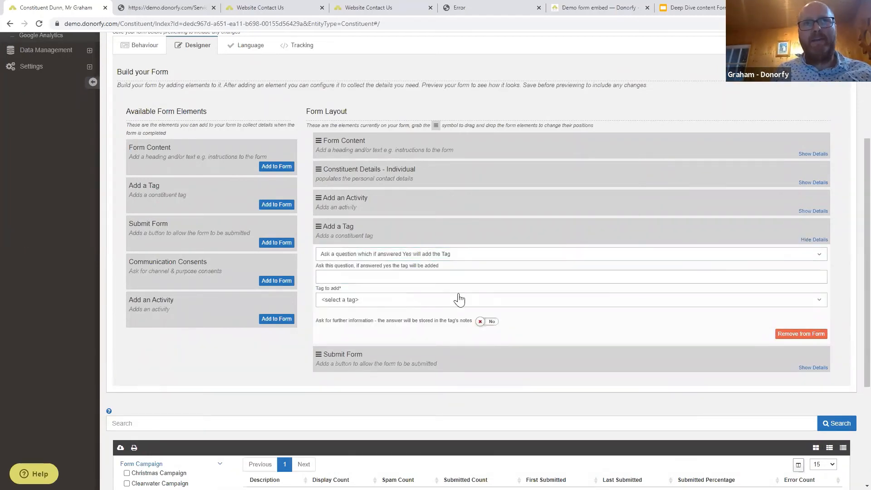
left_click(398, 303)
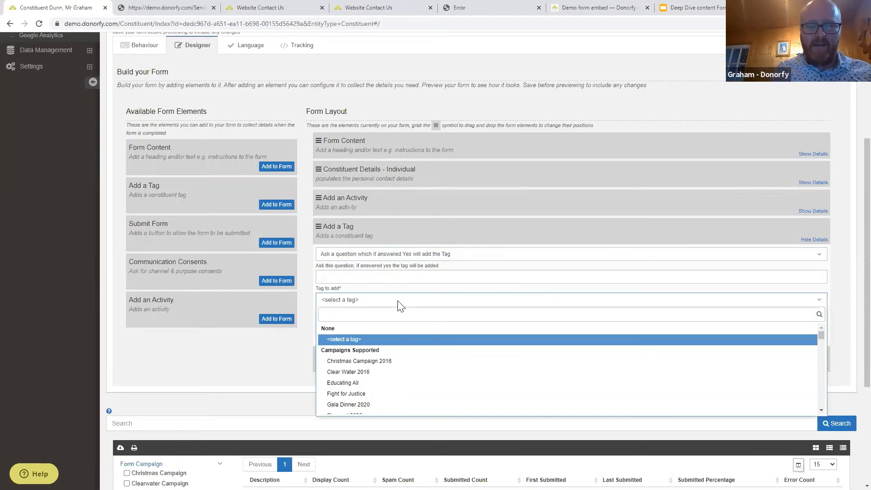
type("runn")
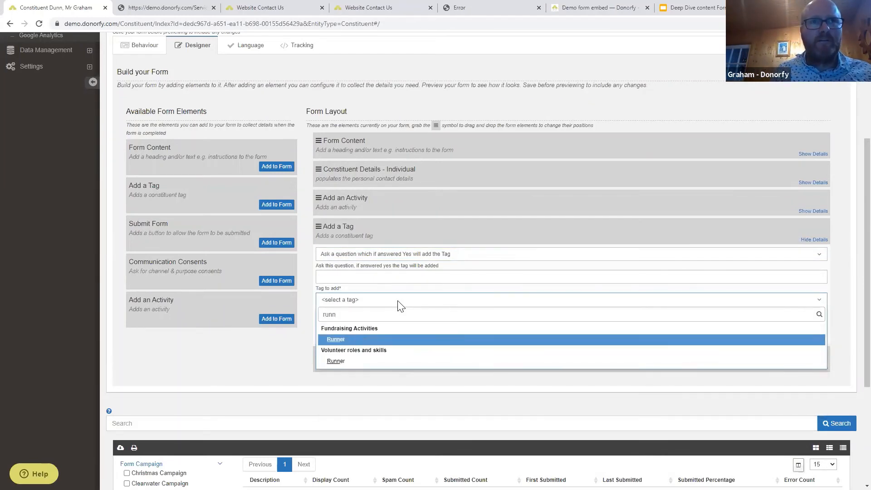
left_click(340, 340)
left_click(341, 277)
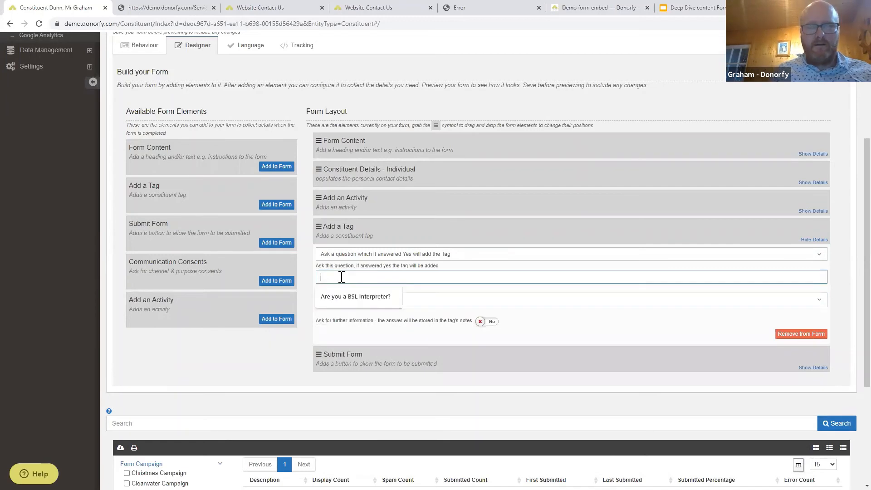
type("Are you a ke")
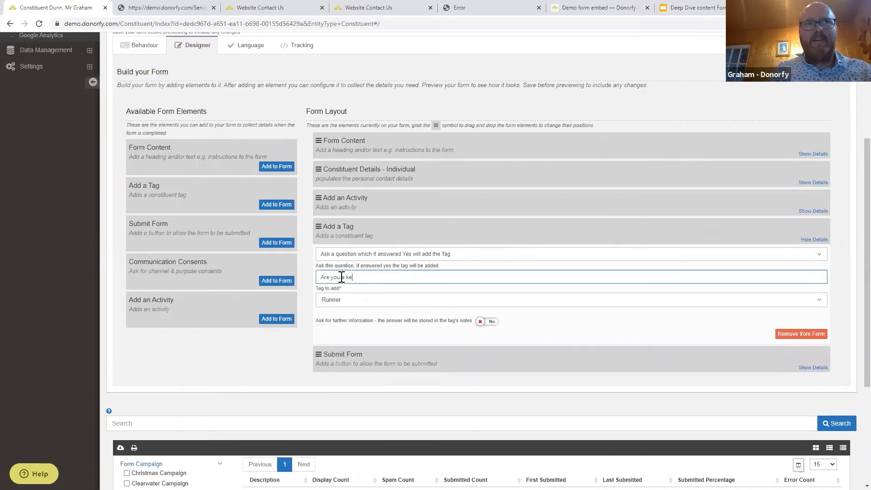
type("en runner")
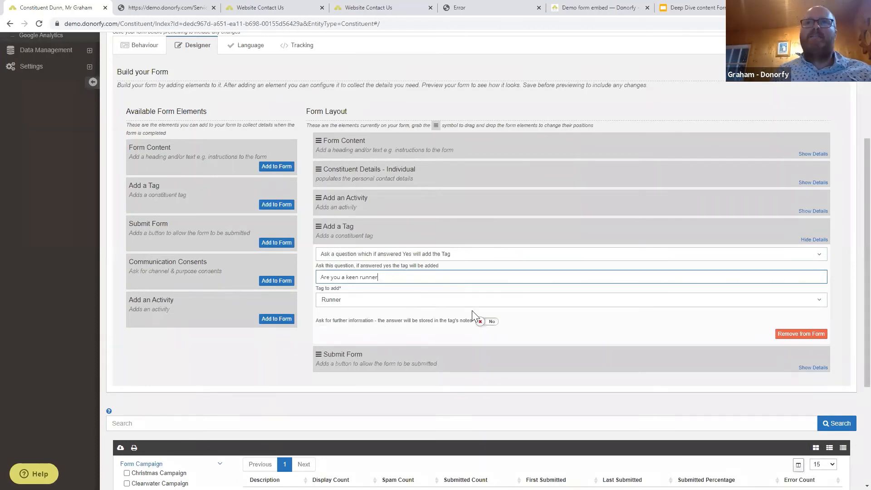
left_click(808, 241)
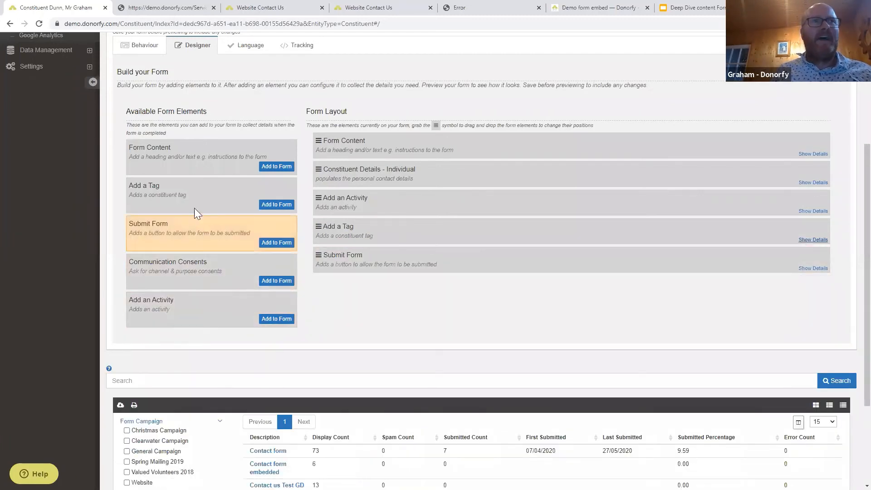
Add a second tag element above Submit Form that adds the Cyclist tag.
left_click(271, 205)
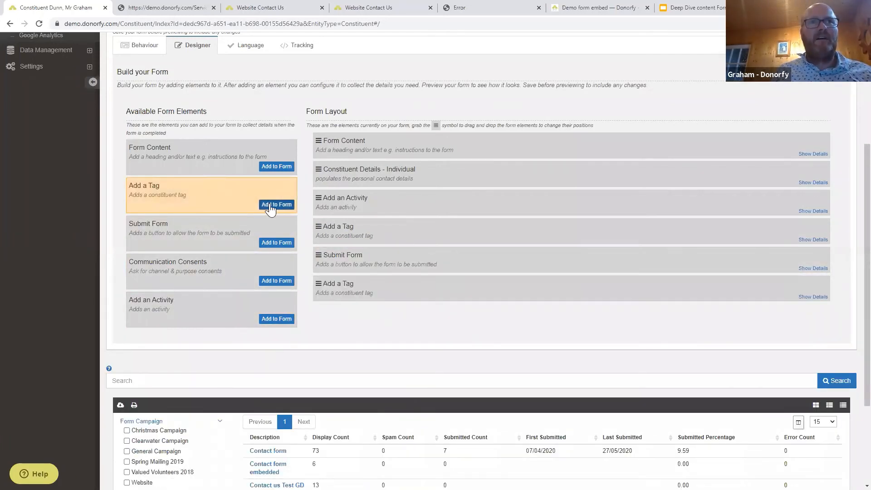
left_click_drag(347, 288, 357, 255)
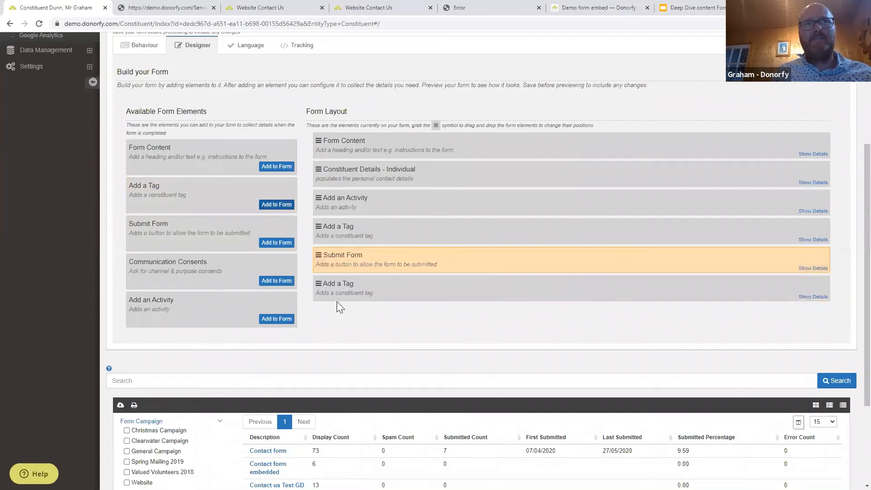
left_click_drag(330, 286, 331, 257)
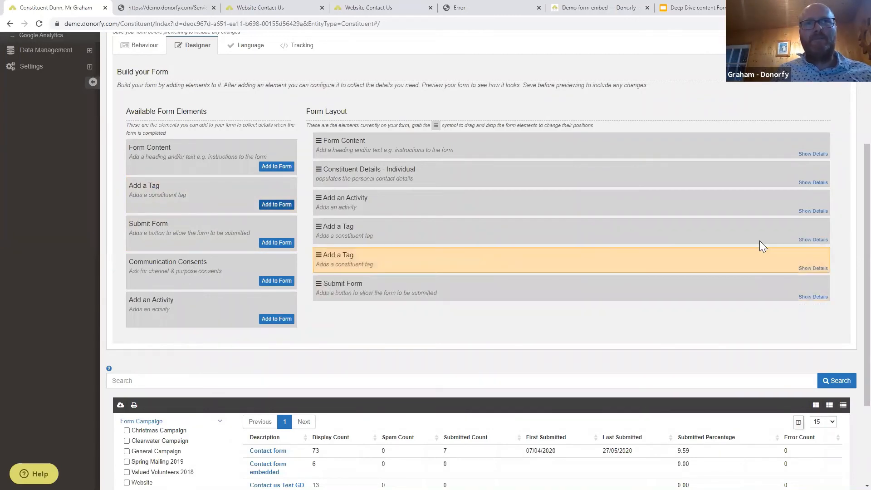
left_click(808, 272)
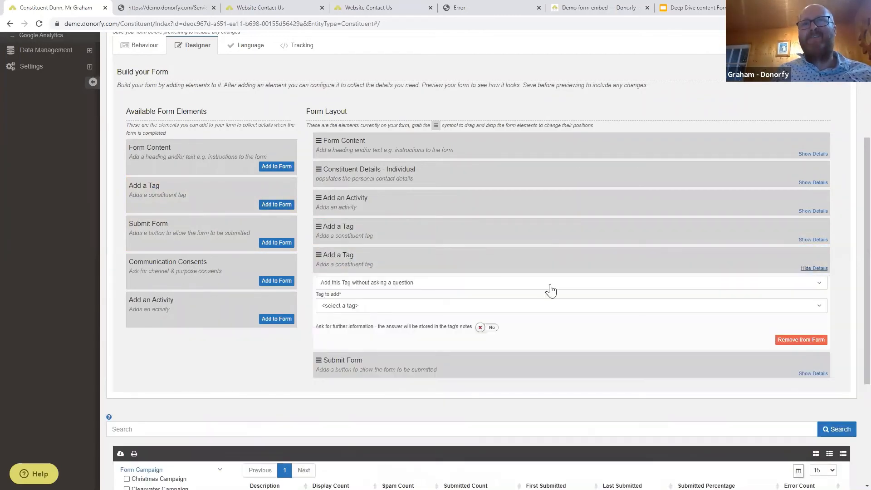
left_click(347, 306)
scroll(372, 359, "down", 5)
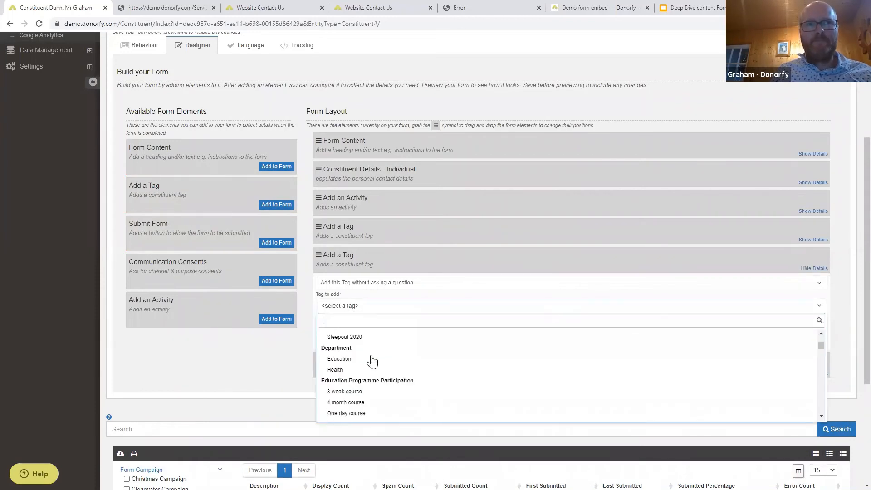
scroll(372, 360, "down", 10)
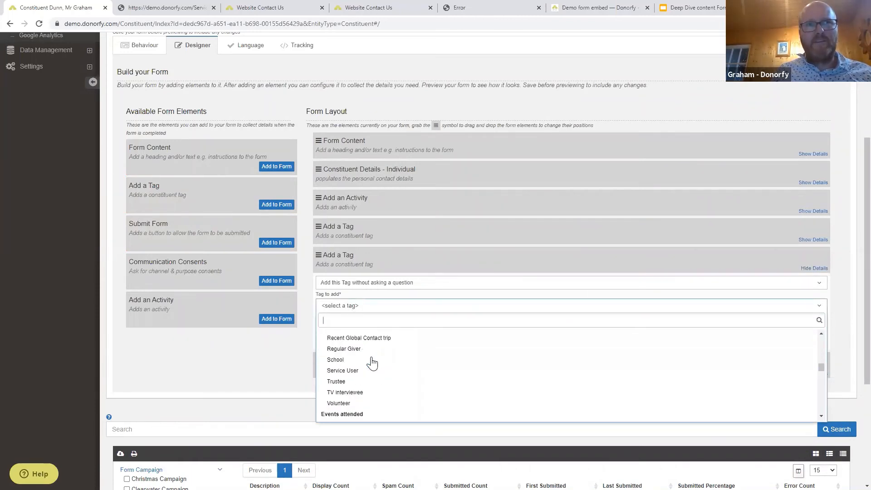
scroll(372, 362, "down", 10)
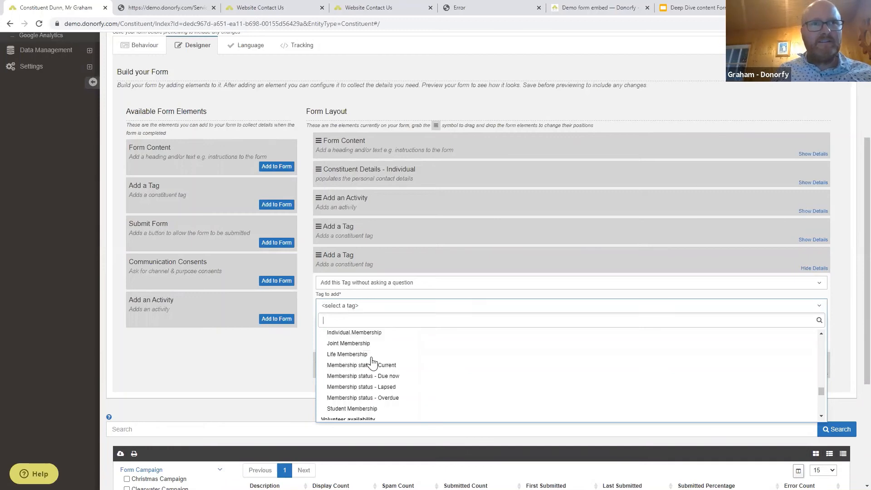
scroll(372, 362, "up", 3)
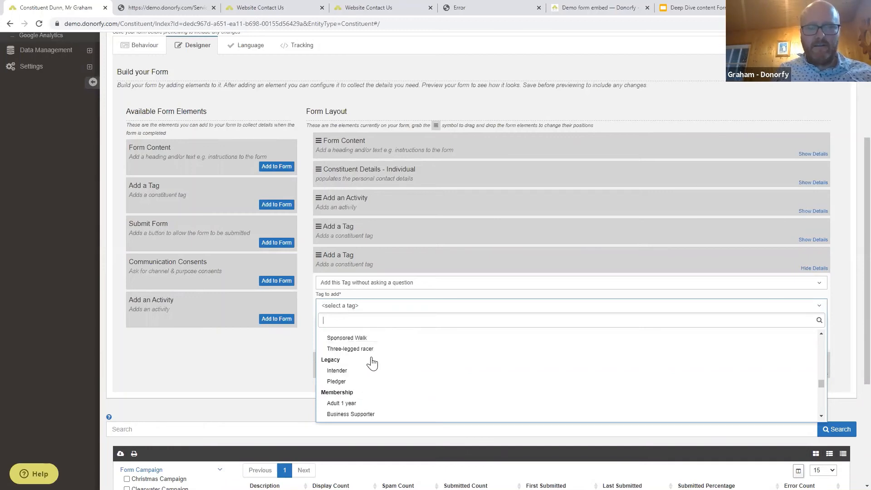
type("cyc")
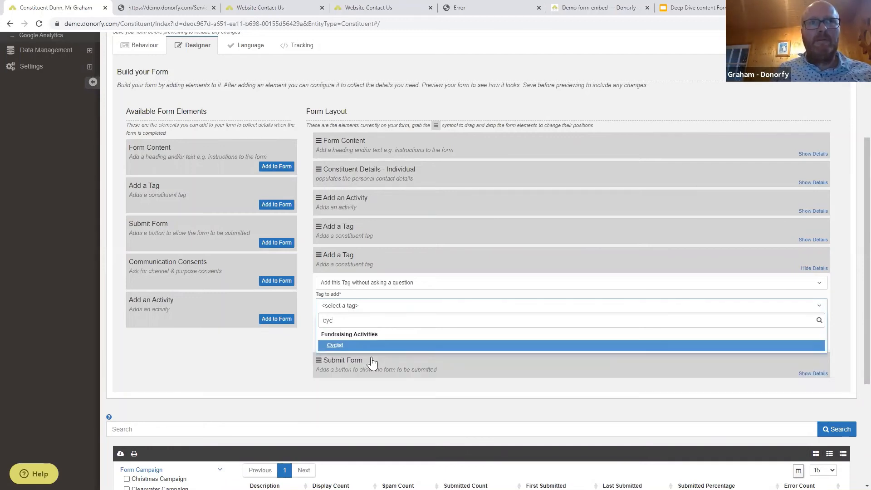
left_click(338, 346)
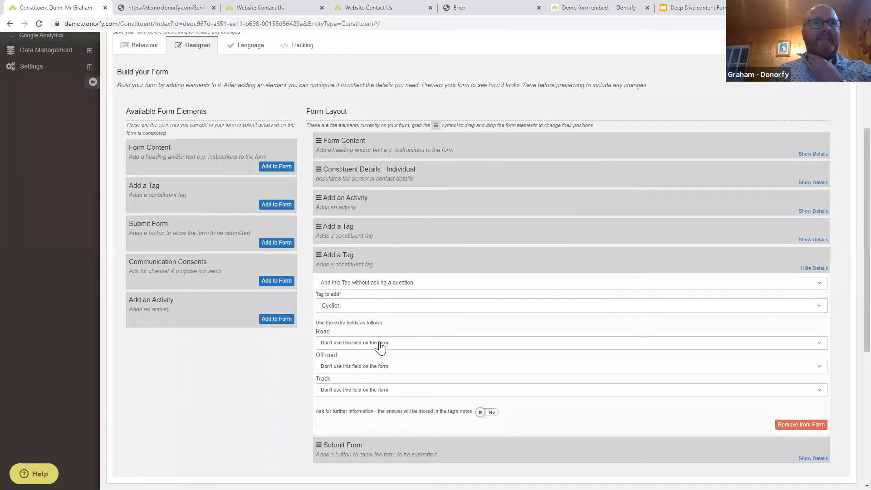
Have it ask 'Are you a keen cyclist' first, and drop Communication Consents into the layout.
left_click(361, 285)
left_click(363, 322)
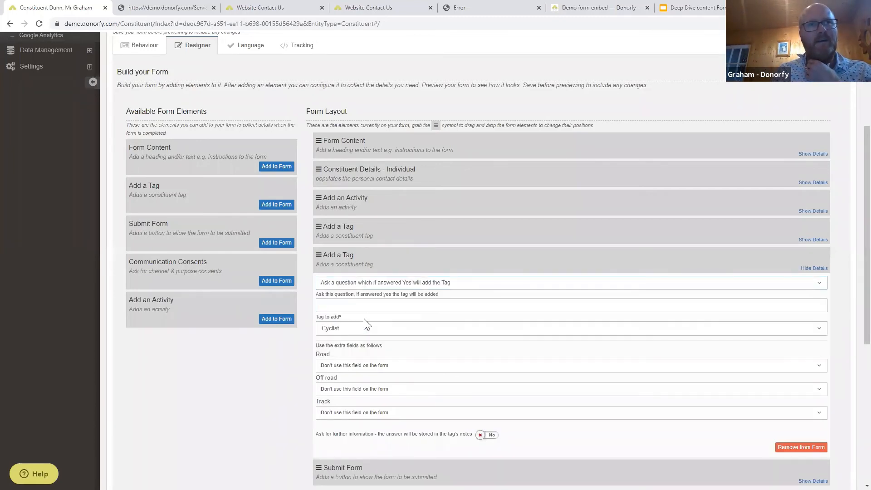
left_click(349, 303)
type("Are you a keen cyclist")
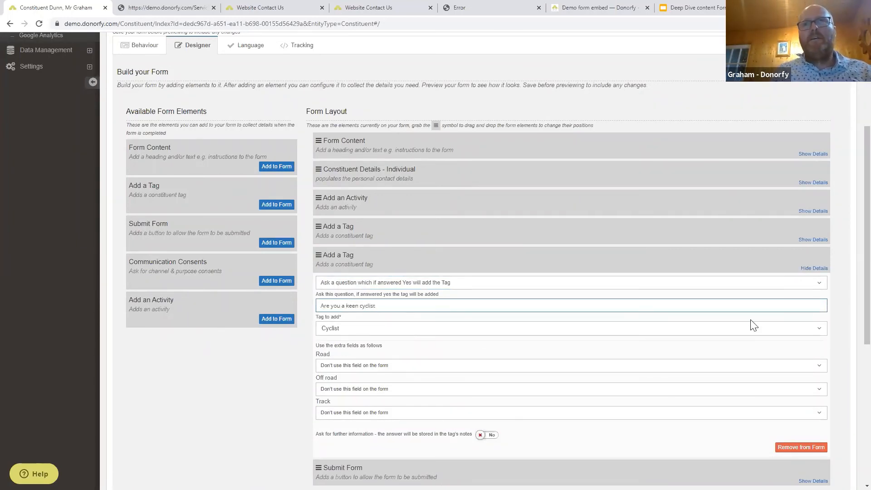
left_click(837, 305)
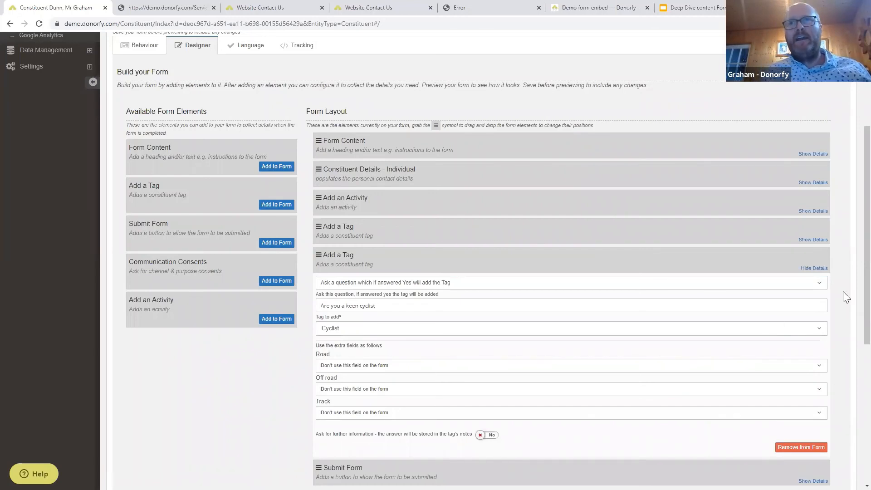
left_click(814, 268)
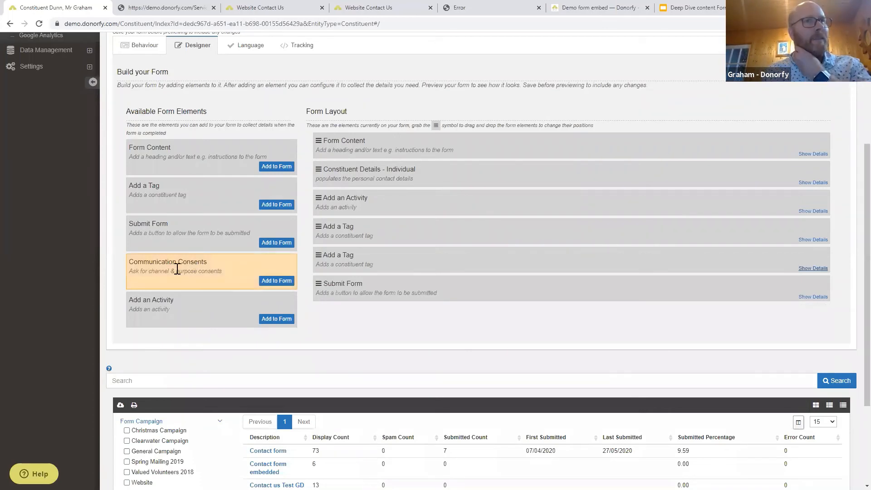
left_click_drag(191, 273, 315, 277)
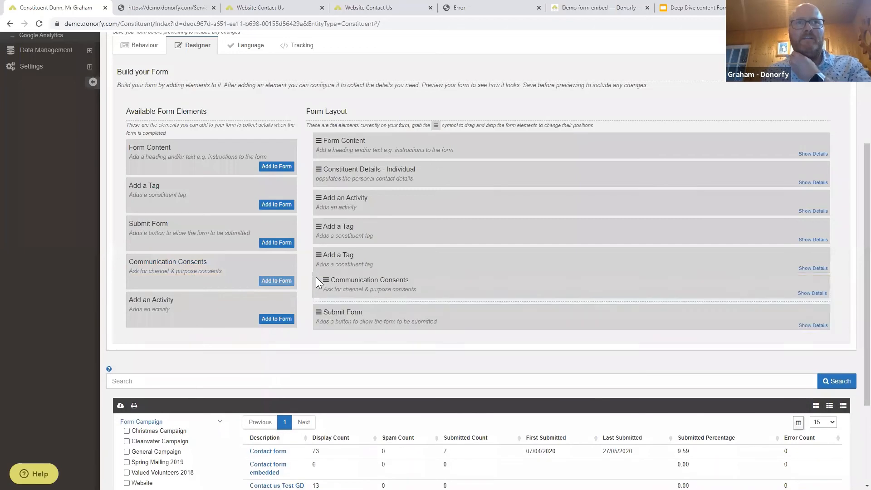
Have Communication Consents ask for email, mail, phone and purpose permissions.
left_click(813, 297)
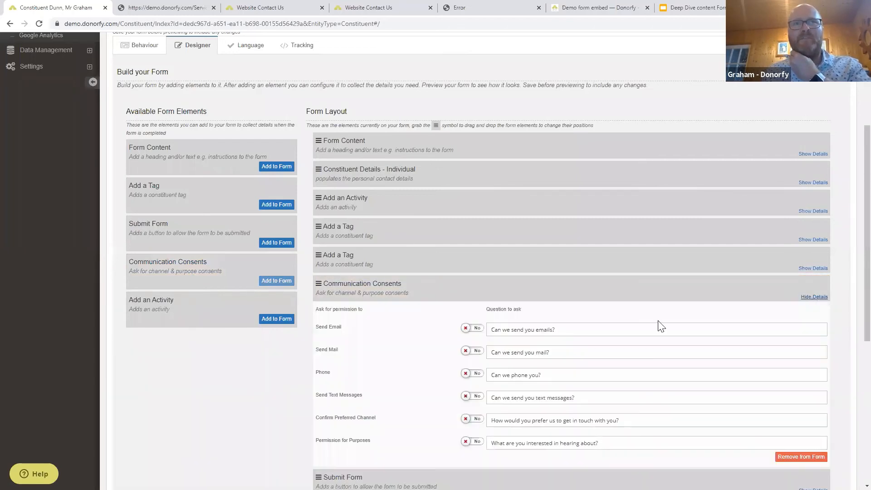
scroll(661, 328, "down", 1)
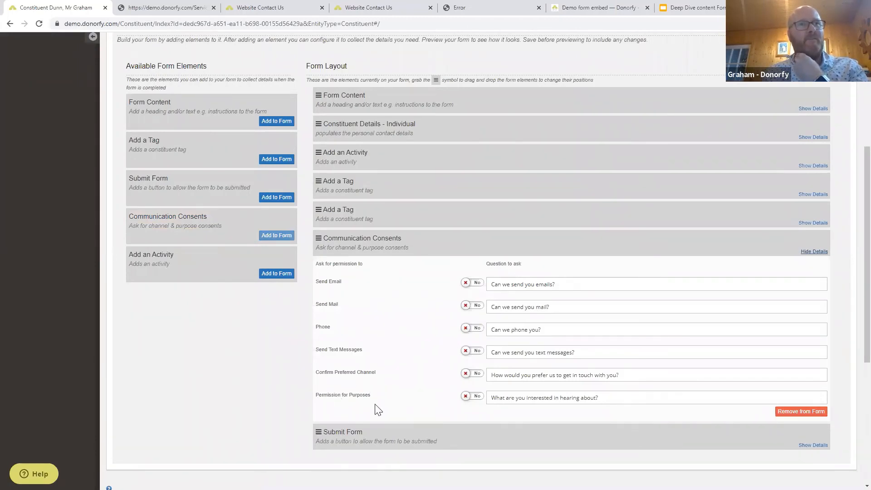
left_click(472, 401)
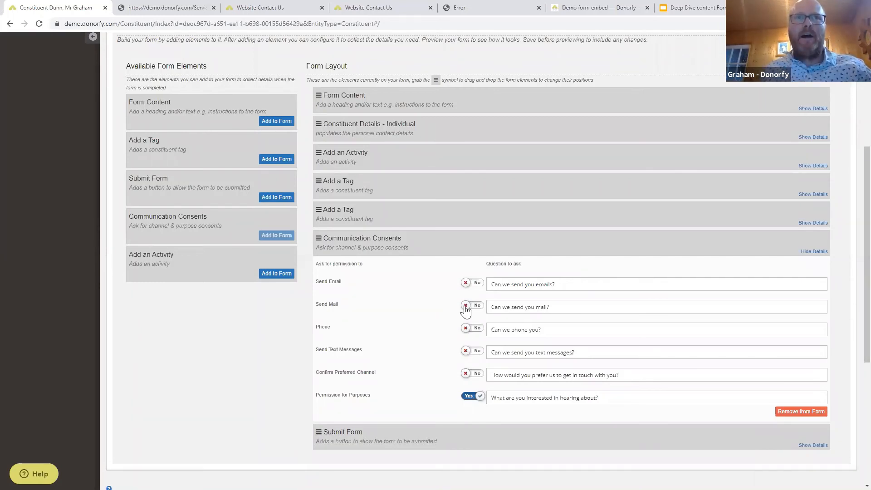
left_click(474, 283)
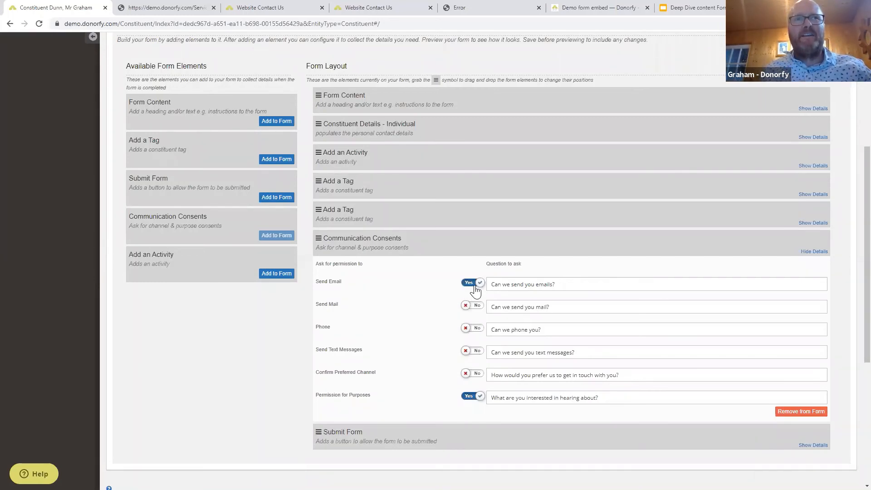
left_click(474, 306)
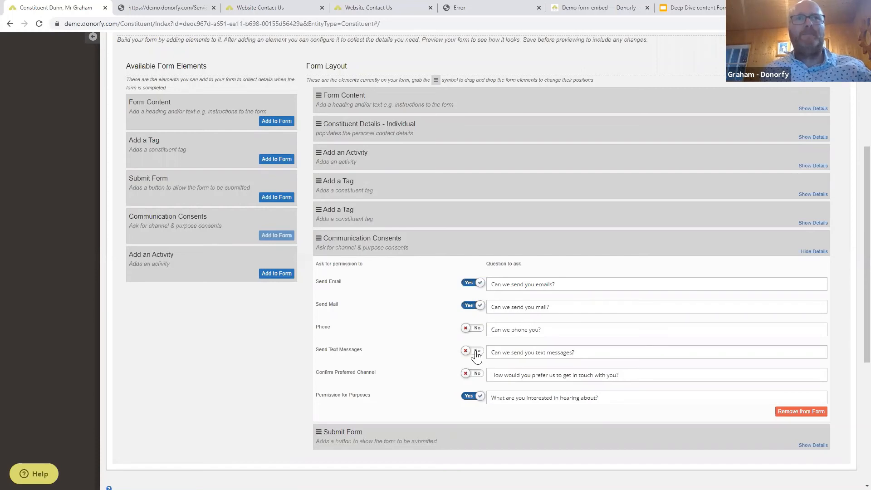
left_click(475, 333)
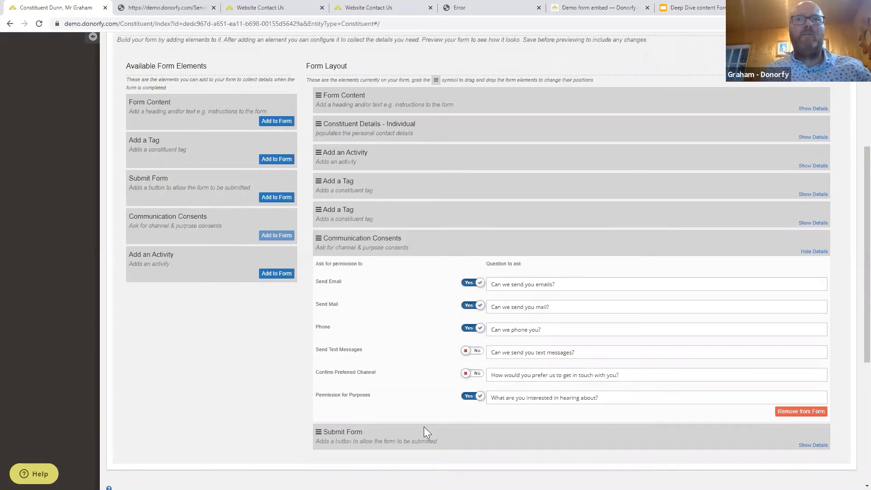
left_click(809, 252)
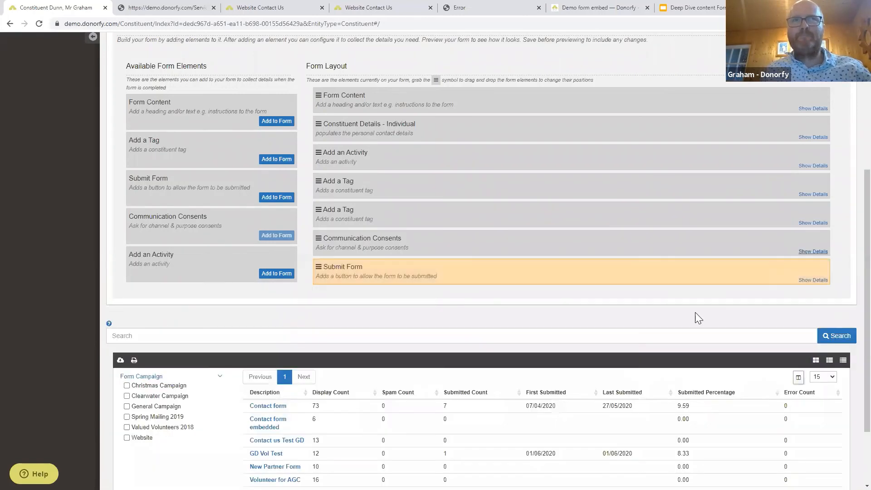
Save the form changes and view its Behaviour settings.
scroll(682, 320, "up", 4)
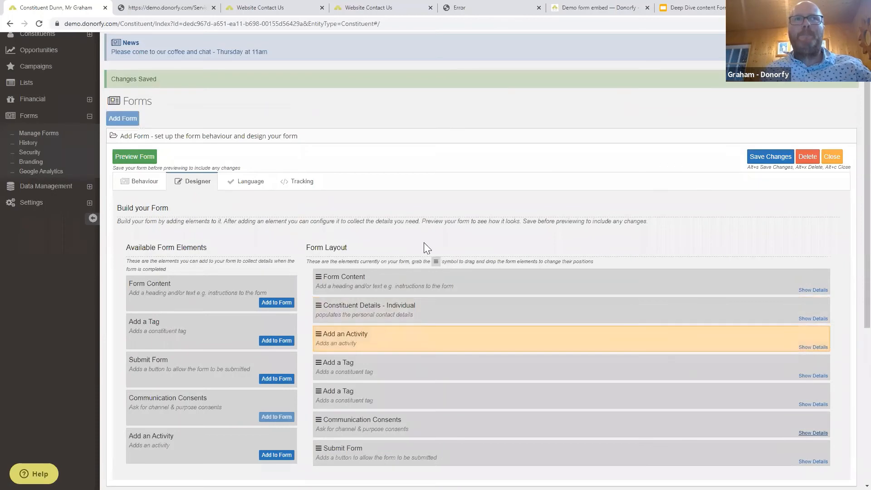
left_click(763, 156)
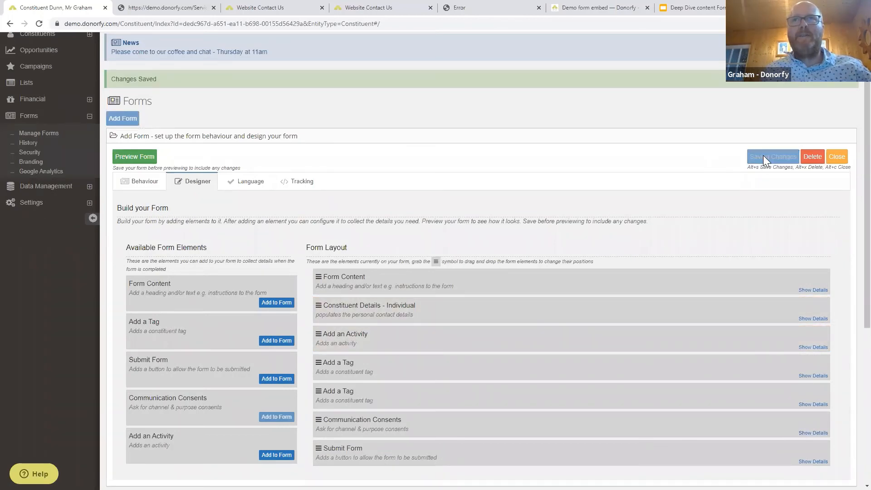
left_click(143, 207)
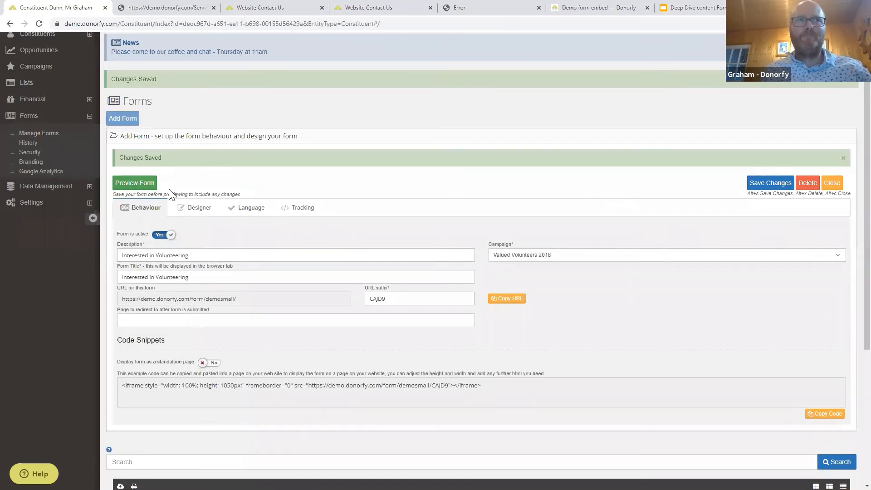
Preview the live volunteering form, noting the 'Volunteering fot' typo, then return to its settings.
left_click(141, 183)
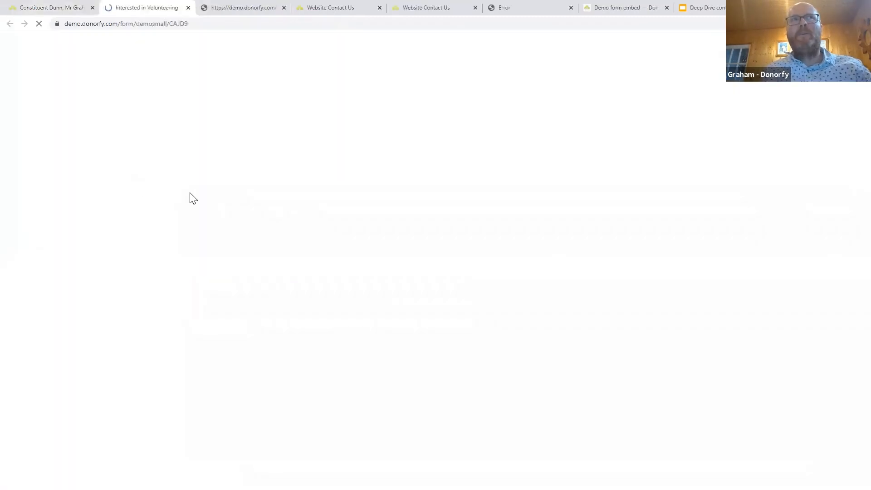
scroll(254, 215, "down", 1)
scroll(262, 222, "down", 1)
scroll(261, 223, "up", 2)
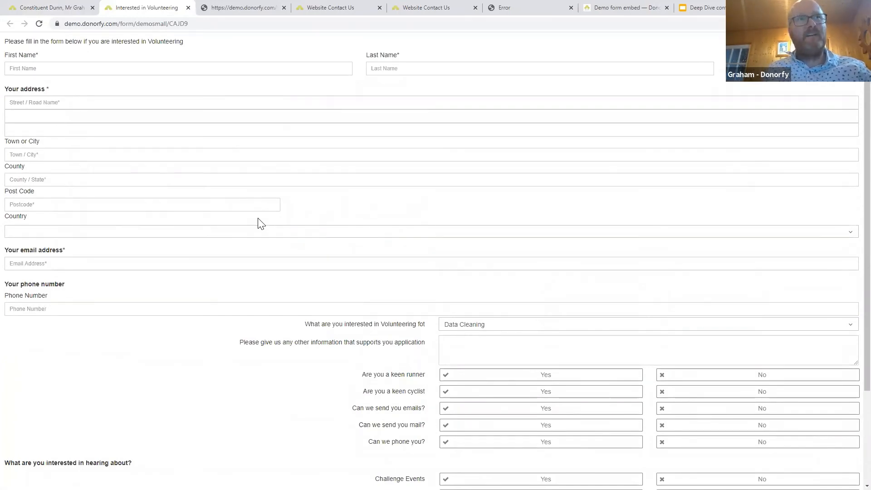
scroll(260, 223, "down", 3)
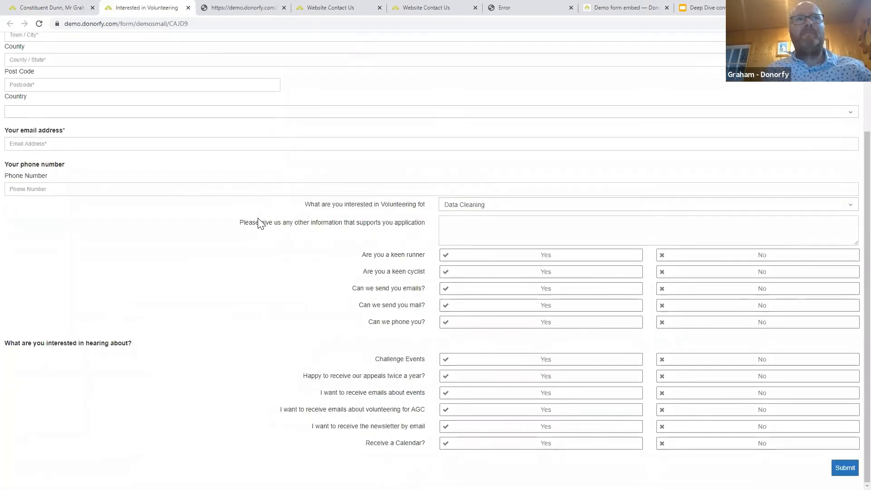
scroll(257, 222, "up", 1)
scroll(257, 225, "down", 1)
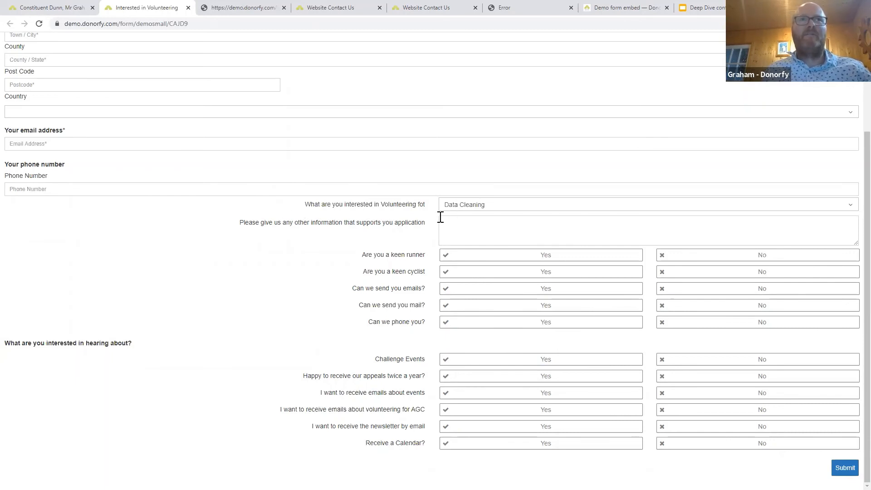
left_click_drag(418, 205, 420, 207)
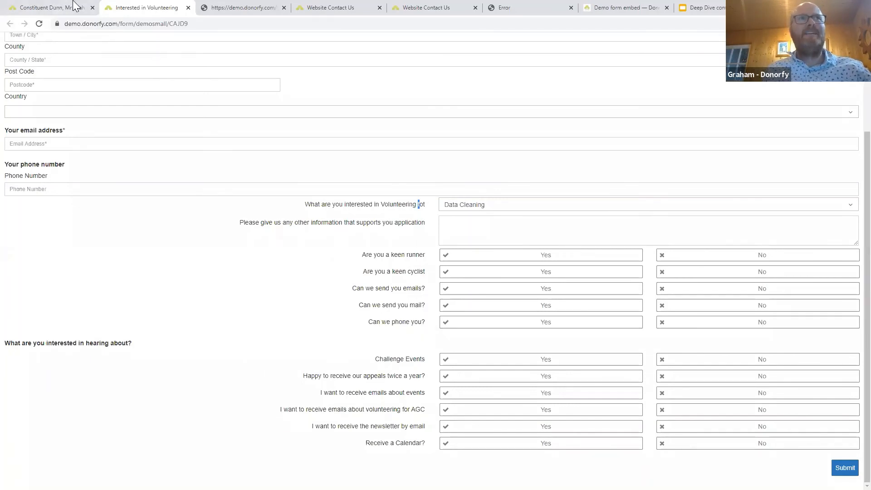
left_click(72, 7)
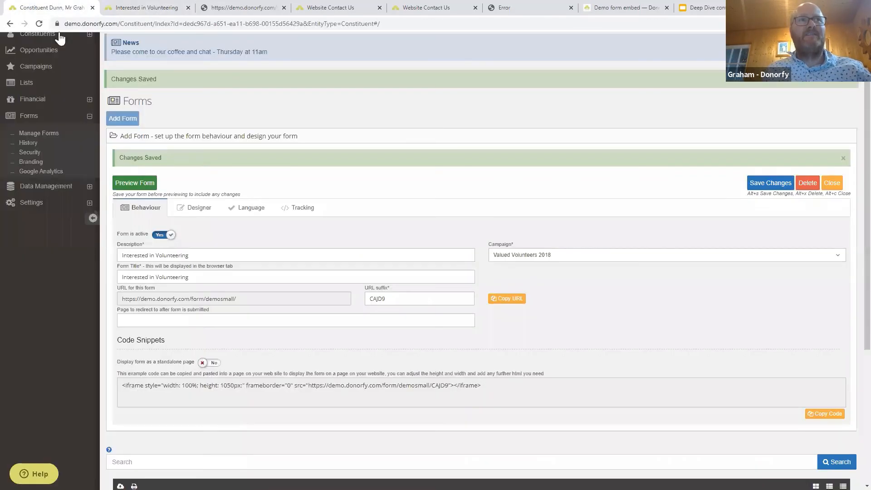
In the designer, add a Form Content block and move it below Add an Activity.
left_click(198, 207)
scroll(272, 303, "down", 1)
scroll(265, 245, "down", 1)
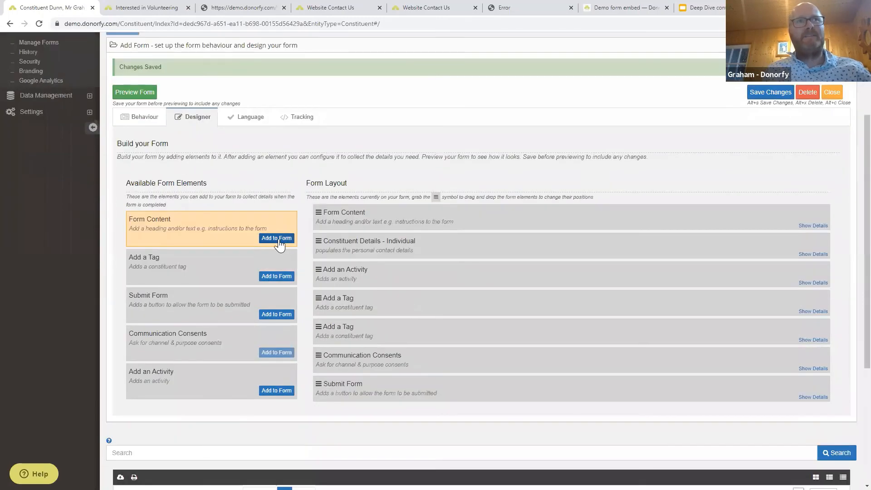
left_click(269, 242)
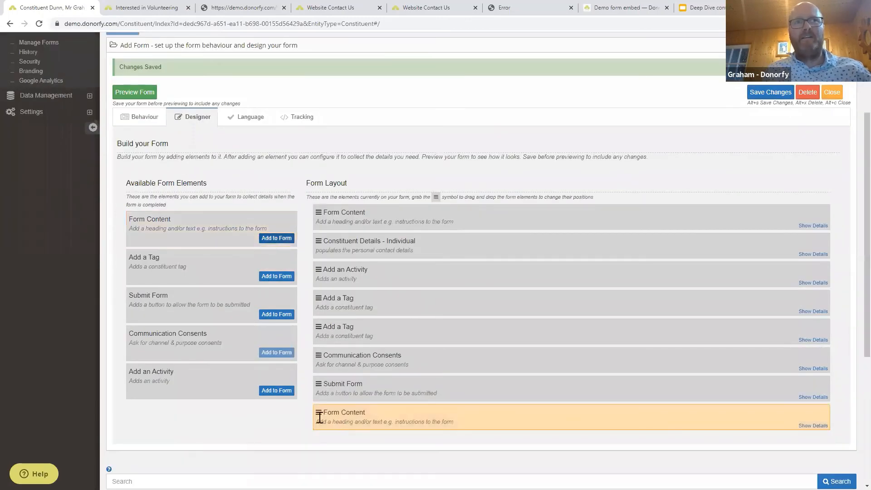
left_click_drag(317, 410, 313, 300)
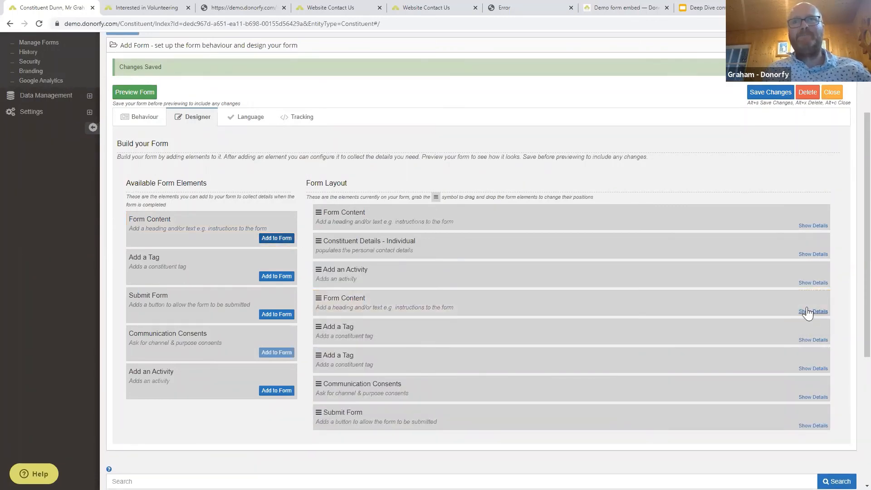
Insert an <HR> horizontal rule into the content block through its HTML source view.
left_click(807, 311)
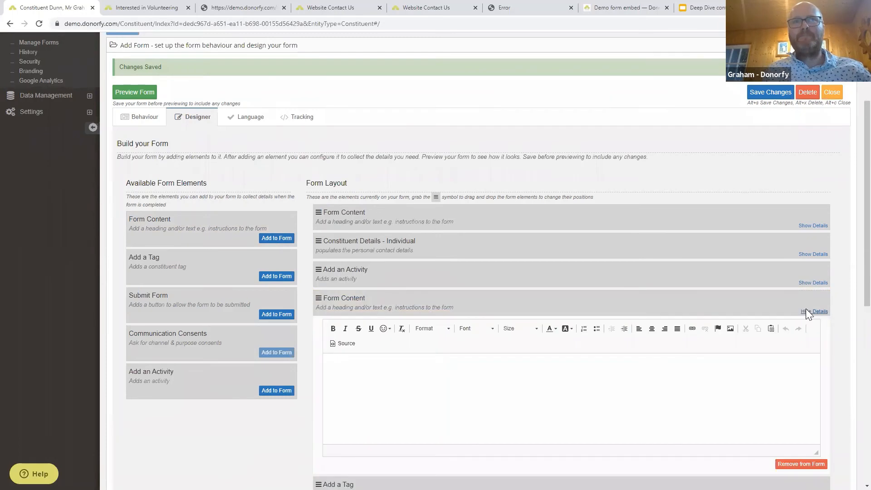
left_click(369, 373)
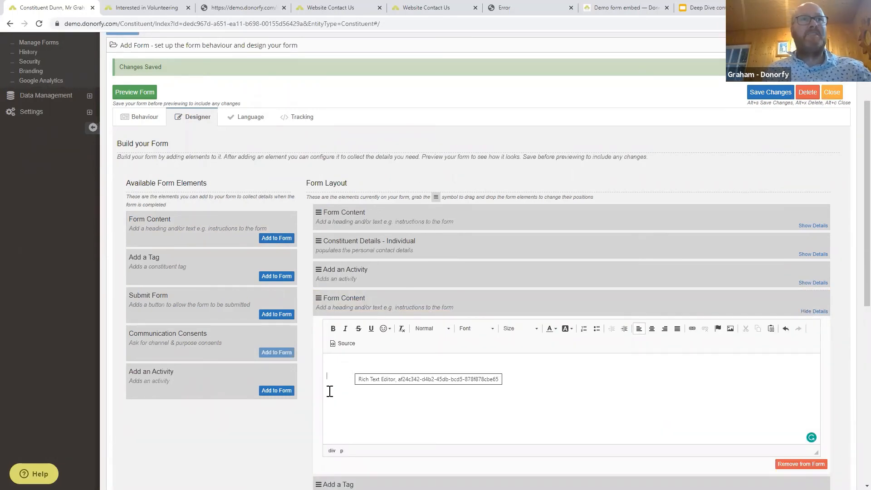
left_click(340, 343)
left_click(351, 408)
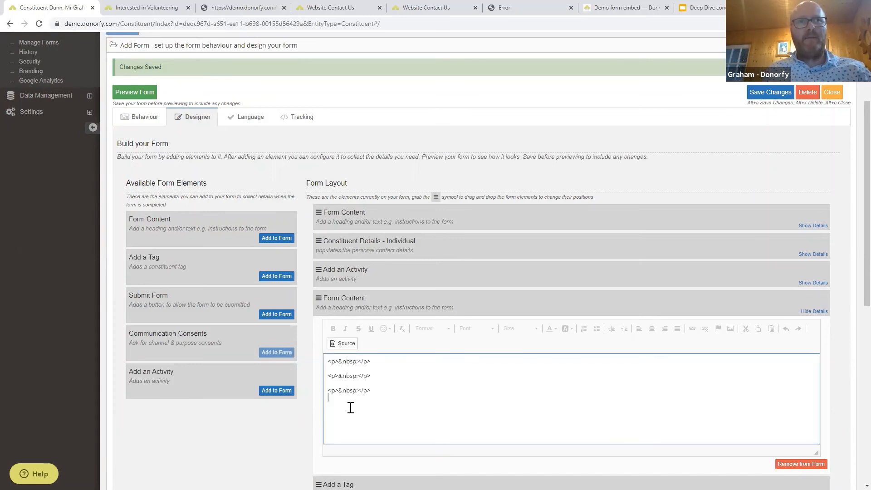
type("<HR>")
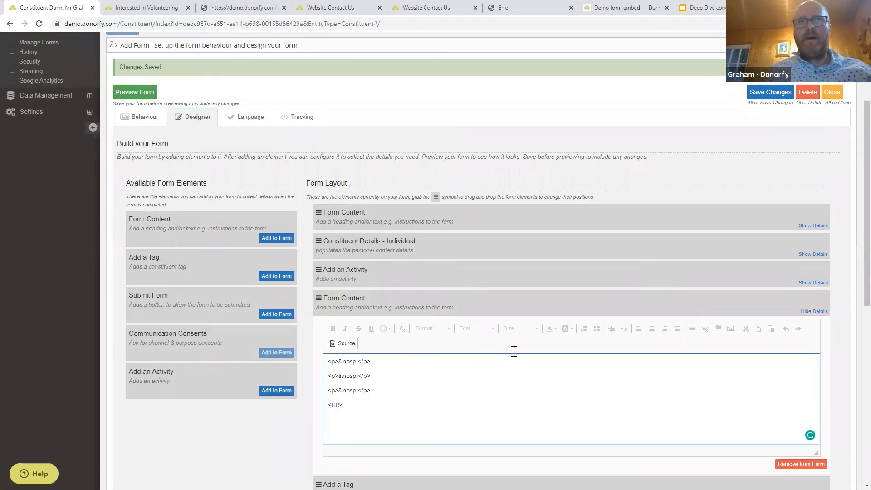
left_click(347, 344)
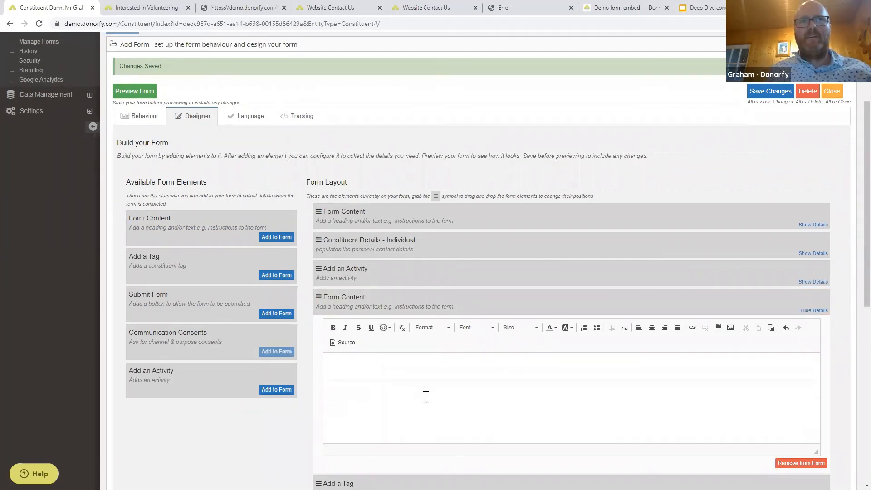
Type a bold 'Tags' heading on a new line in the content block.
scroll(426, 397, "down", 1)
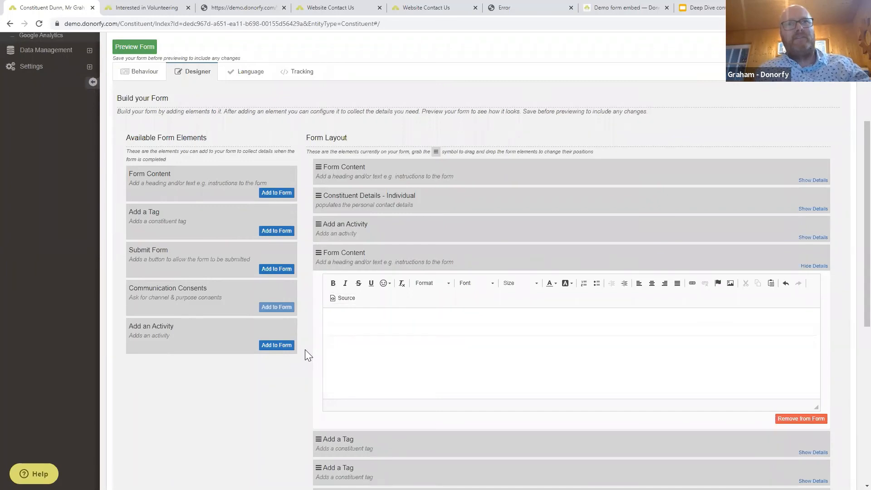
left_click(354, 353)
key("Return")
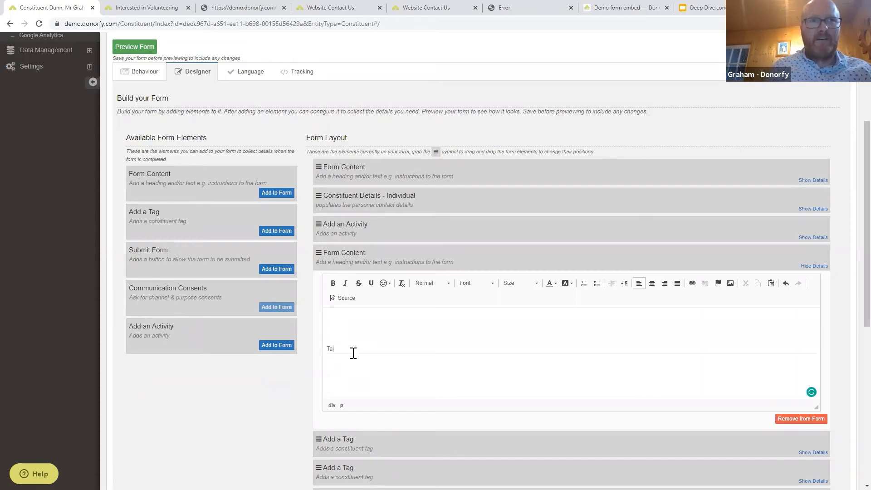
key("BackSpace")
key("BackSpace")
key("ctrl+b")
type("Tags")
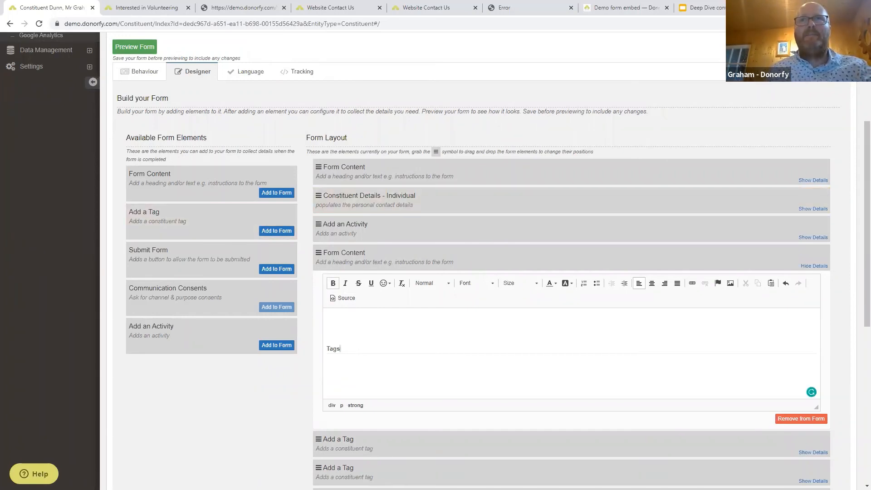
scroll(492, 260, "down", 1)
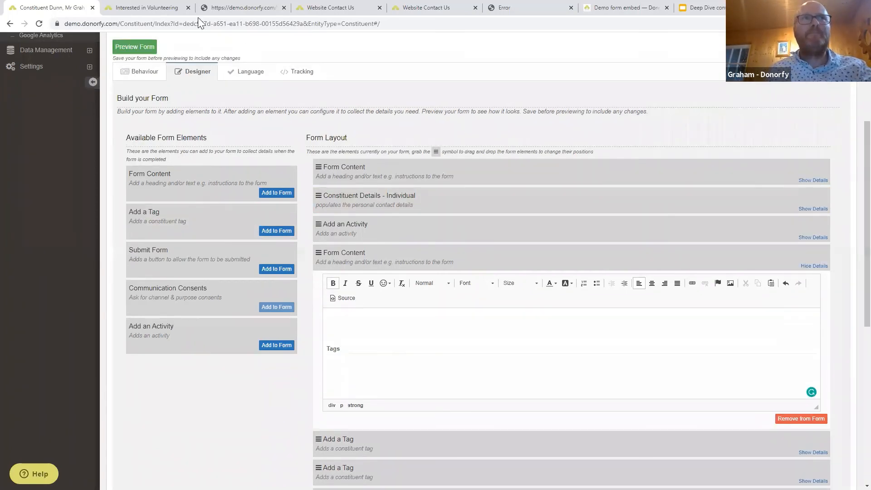
left_click(135, 10)
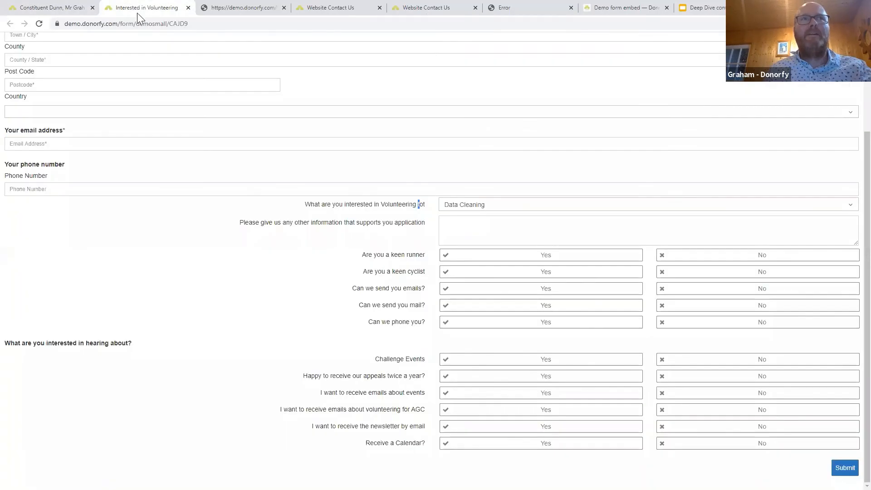
Preview the updated form in a new tab to check the Tags heading, then return to the designer.
left_click(66, 7)
left_click(143, 48)
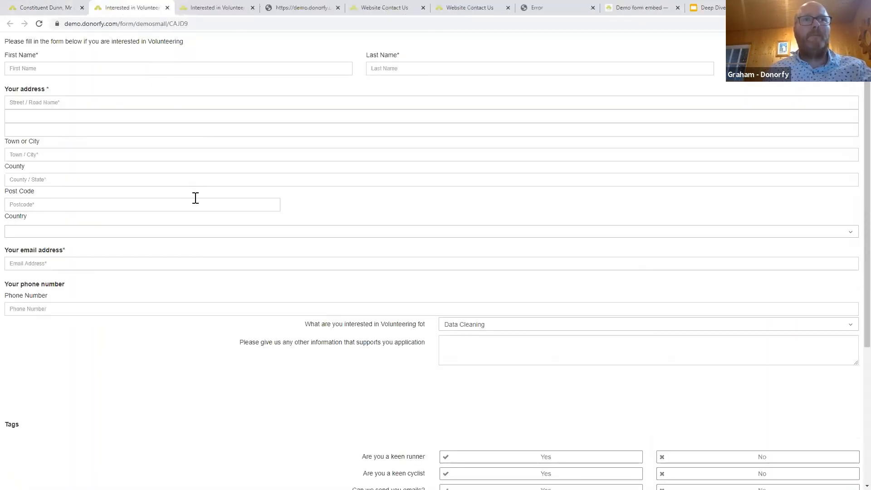
scroll(101, 327, "down", 3)
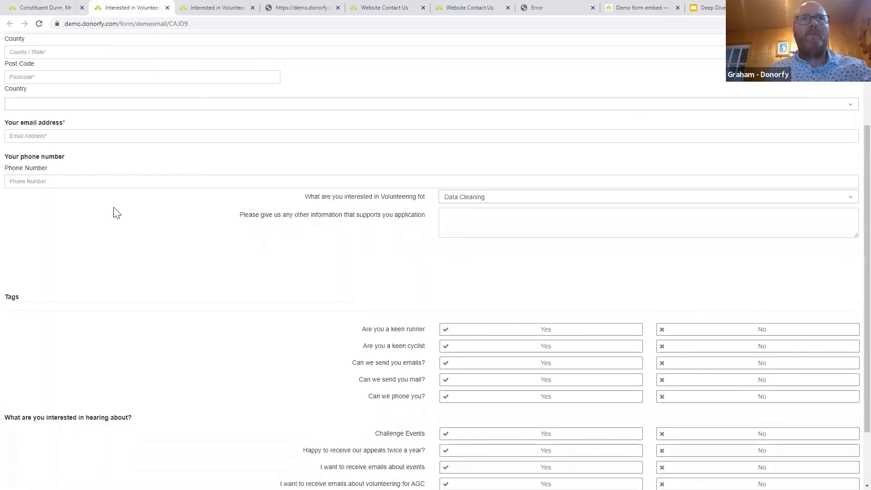
scroll(114, 210, "up", 3)
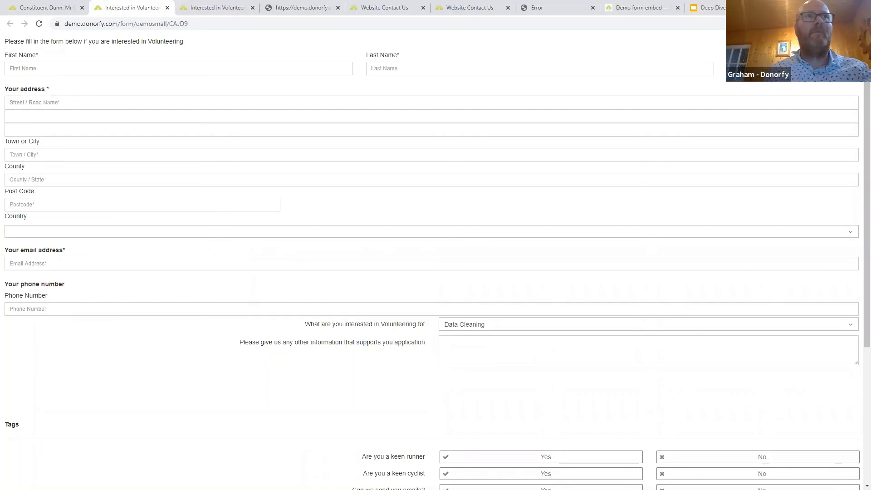
left_click(45, 8)
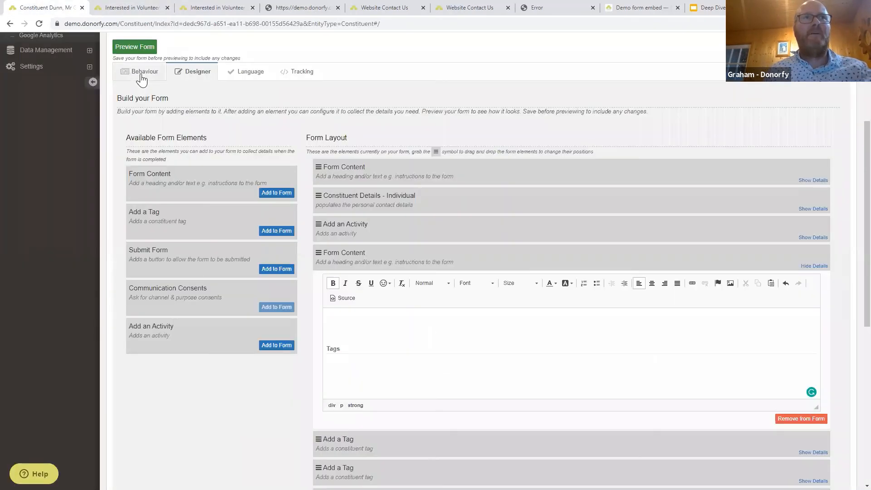
Copy the form's iframe embed code from the Behaviour tab's Code Snippets.
left_click(142, 75)
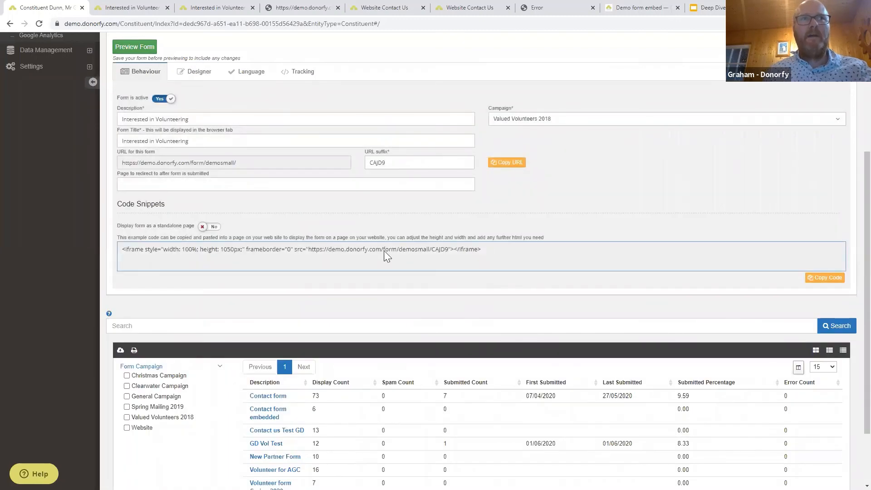
left_click_drag(495, 250, 115, 249)
right_click(127, 246)
left_click(156, 257)
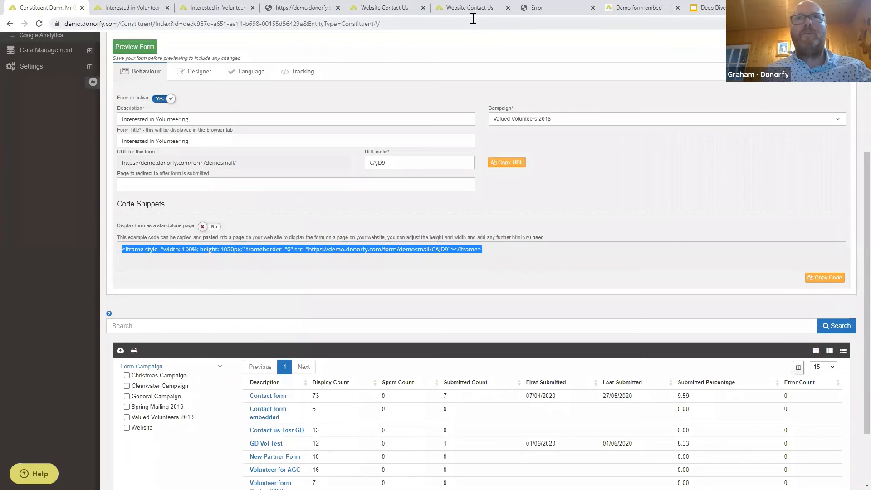
left_click(640, 8)
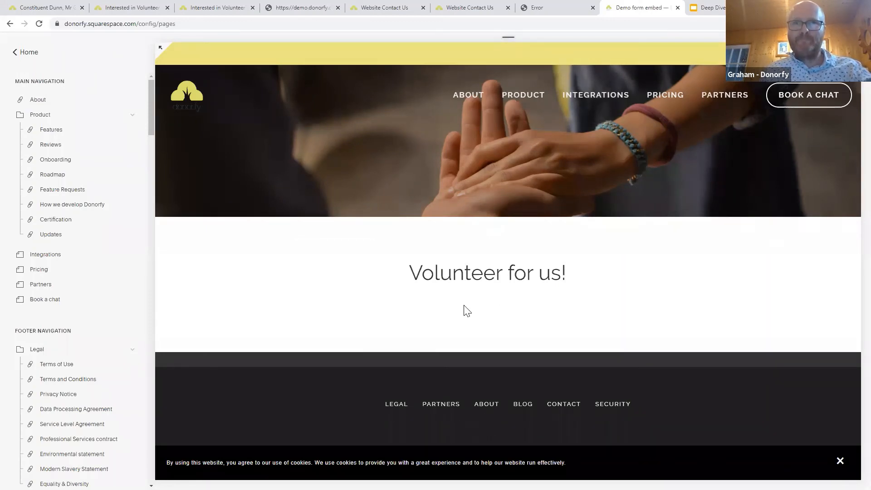
Paste the Donorfy iframe code into the page's Code block, apply it, and check the embedded form.
mouse_move(307, 252)
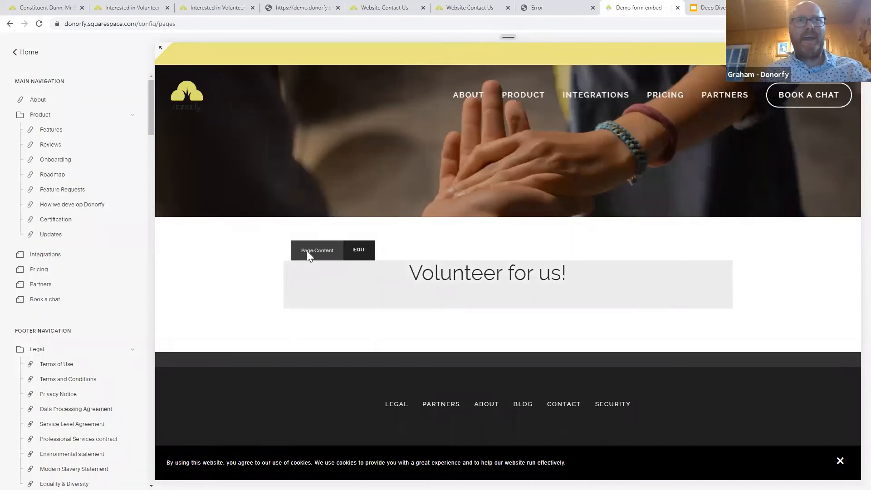
left_click(365, 253)
mouse_move(408, 297)
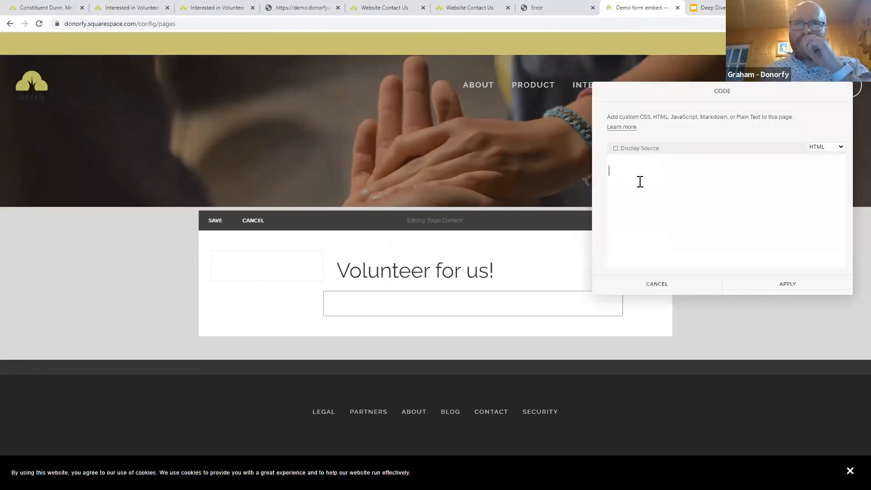
key("ctrl+v")
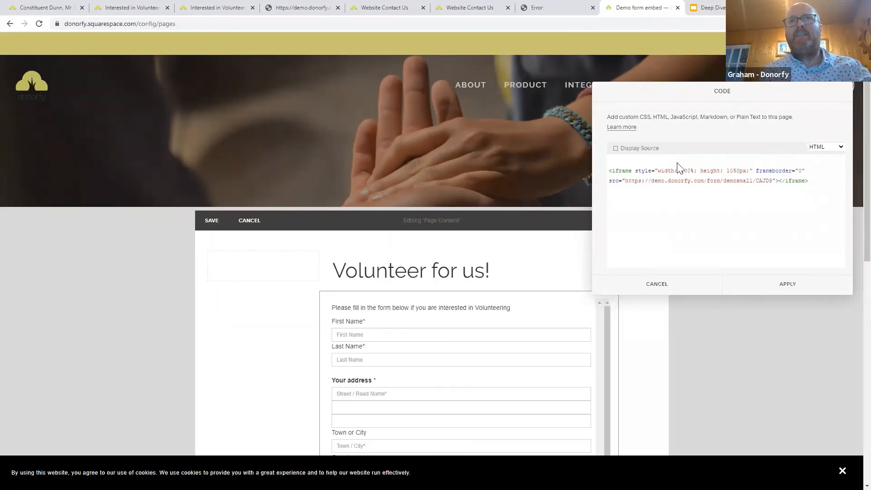
left_click(789, 285)
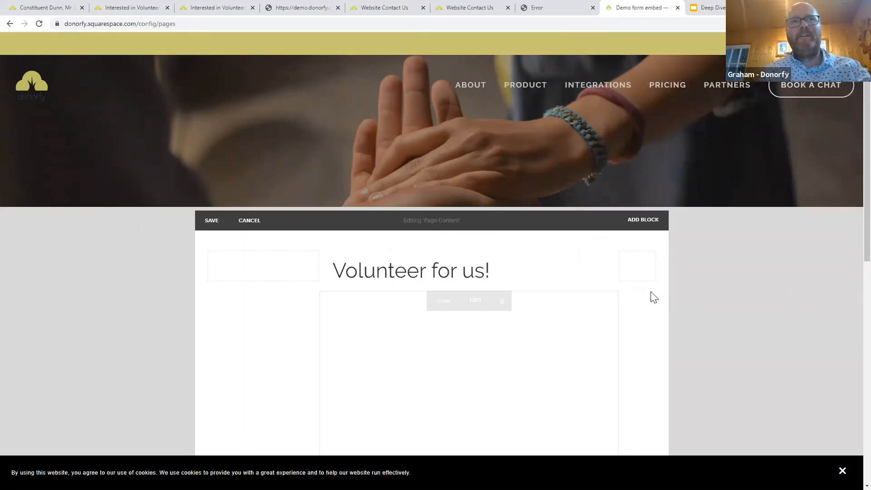
scroll(710, 290, "down", 4)
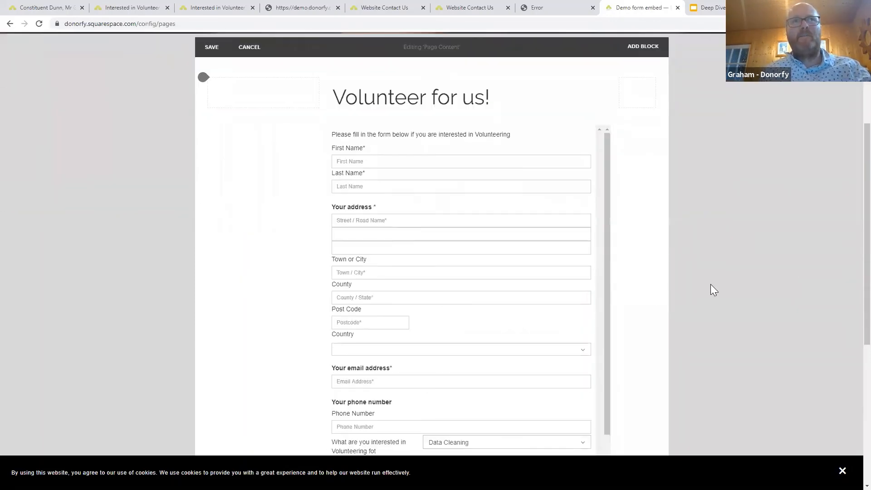
scroll(711, 290, "up", 4)
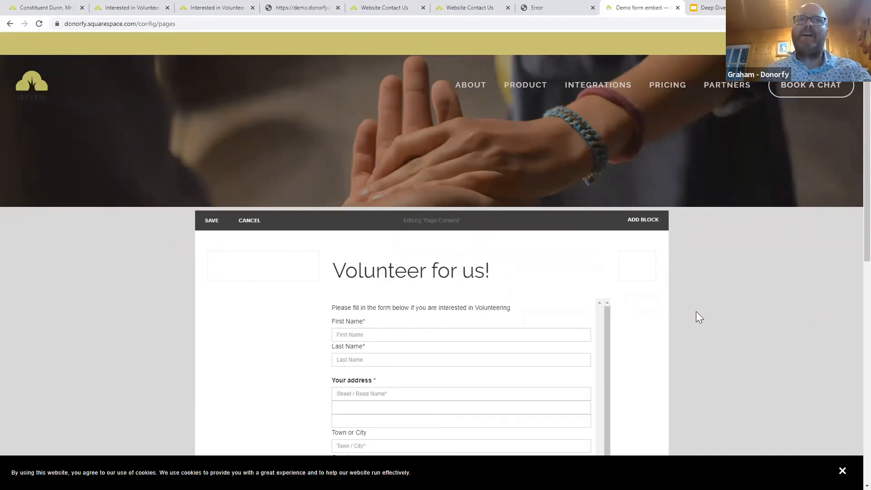
scroll(722, 323, "down", 4)
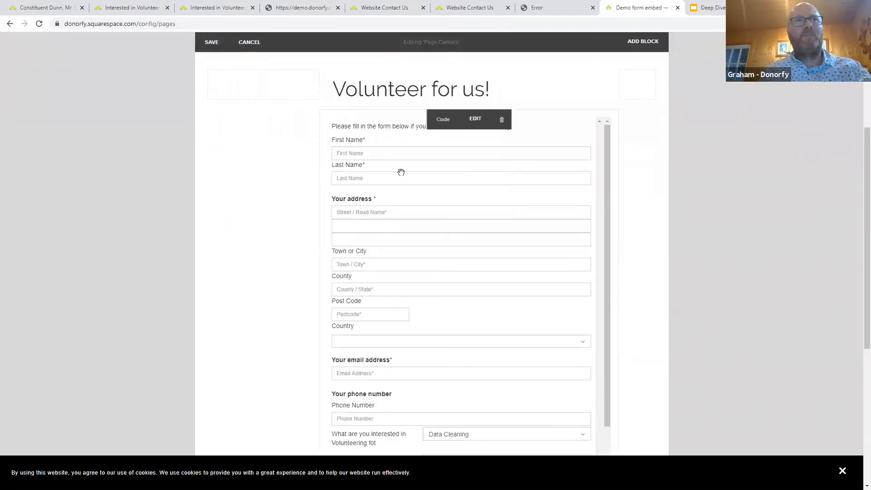
scroll(420, 308, "down", 5)
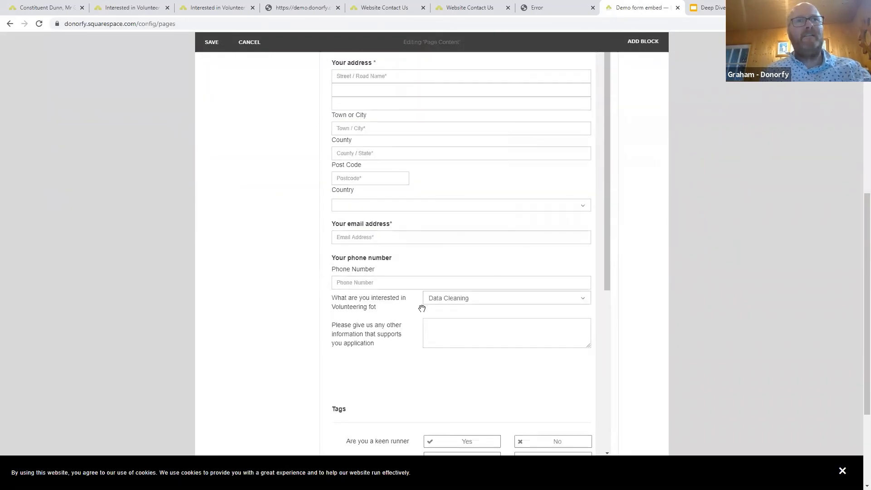
scroll(422, 308, "down", 1)
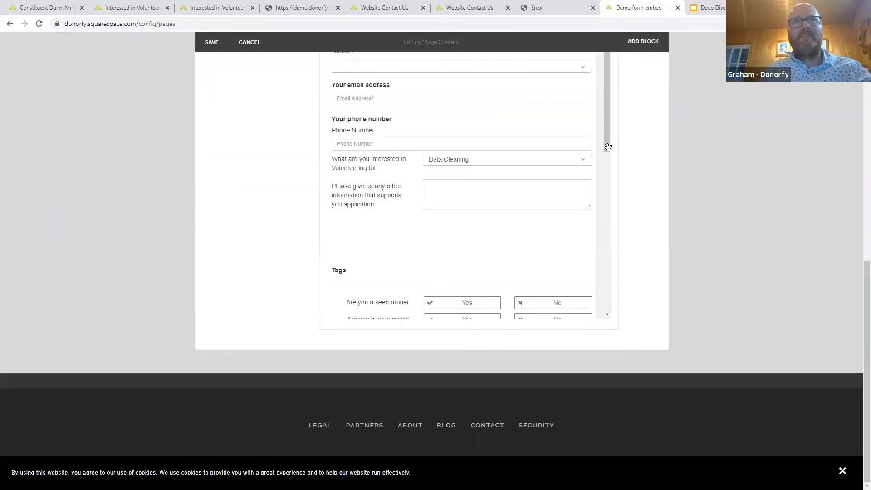
Resize the columns so the embedded form is wide and the 'Volunteer for us!' heading narrow.
left_click_drag(607, 168, 625, 159)
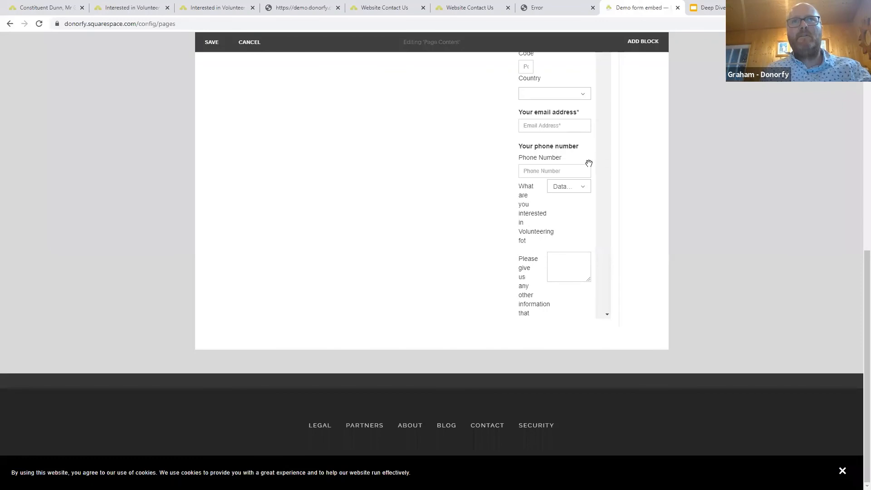
left_click_drag(507, 169, 309, 173)
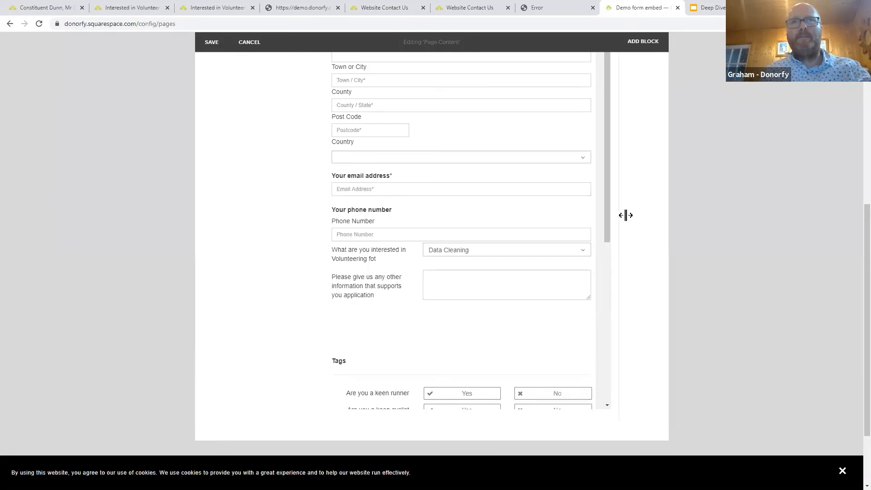
left_click_drag(625, 215, 637, 208)
scroll(713, 220, "down", 1)
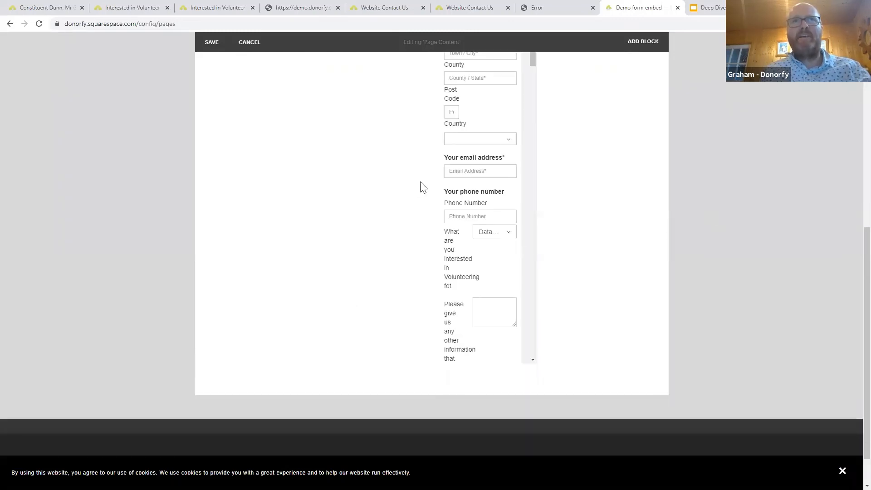
left_click_drag(418, 181, 267, 183)
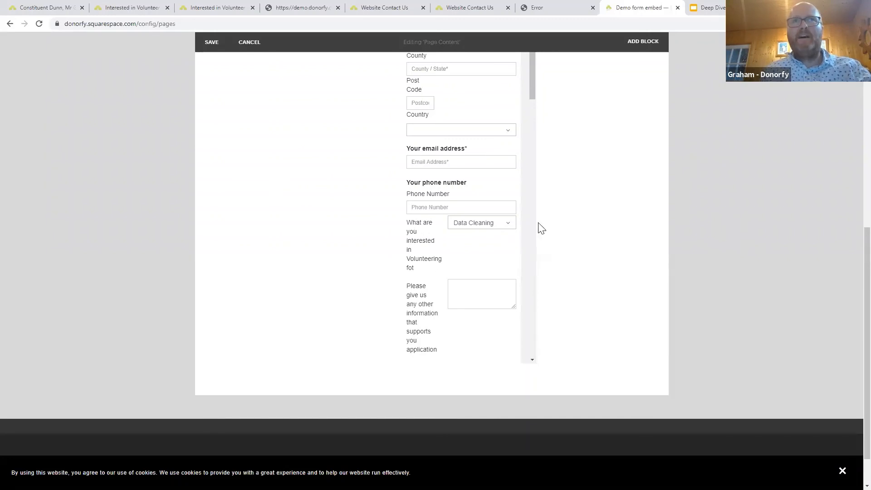
scroll(472, 228, "down", 1)
scroll(472, 228, "up", 7)
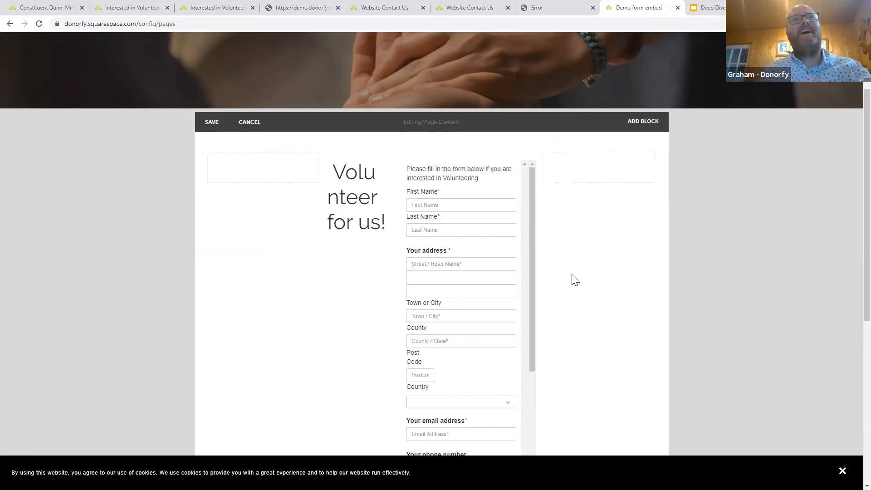
left_click_drag(391, 271, 317, 303)
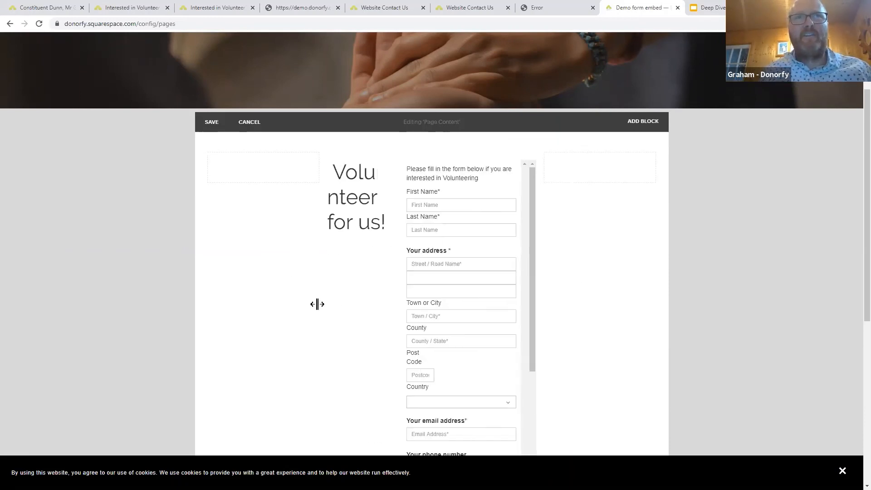
left_click(348, 385)
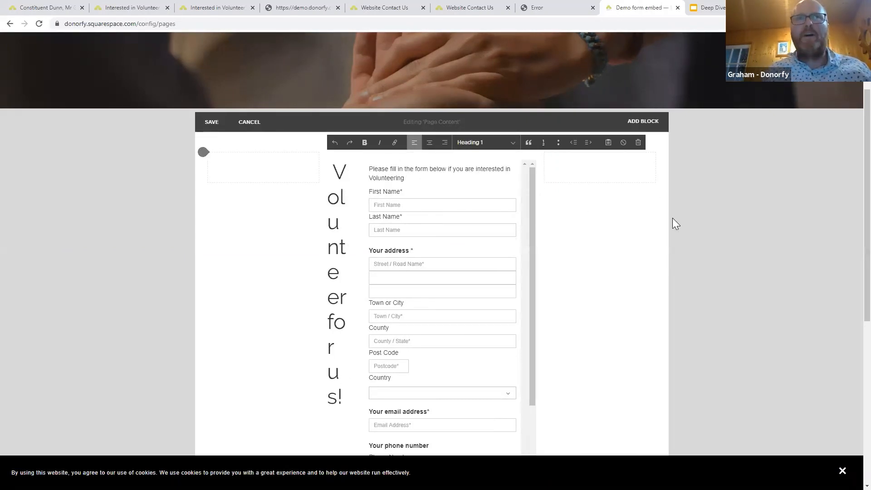
scroll(518, 295, "down", 1)
scroll(518, 295, "down", 5)
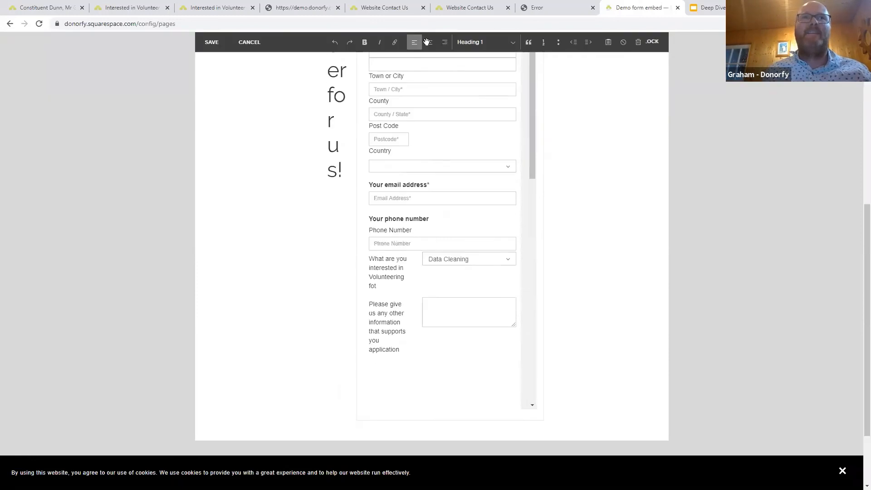
left_click(25, 10)
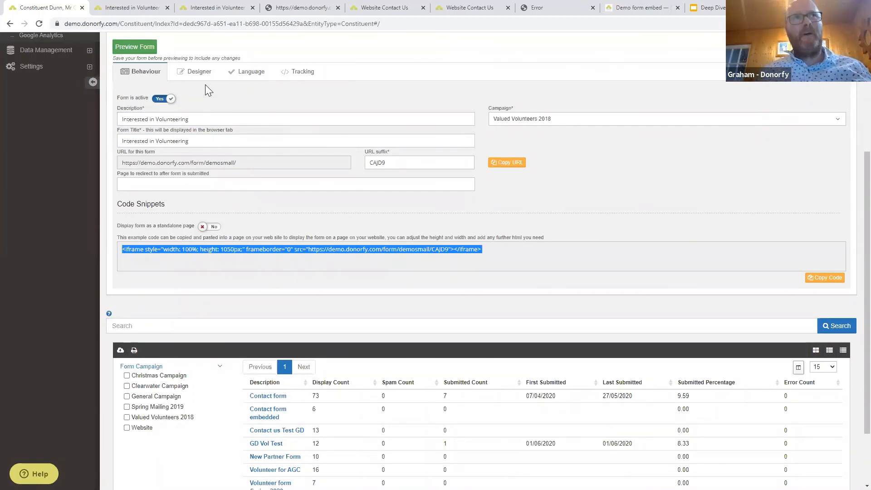
Review the form's Language labels such as Title and First Name, then open its Tracking settings.
left_click(249, 74)
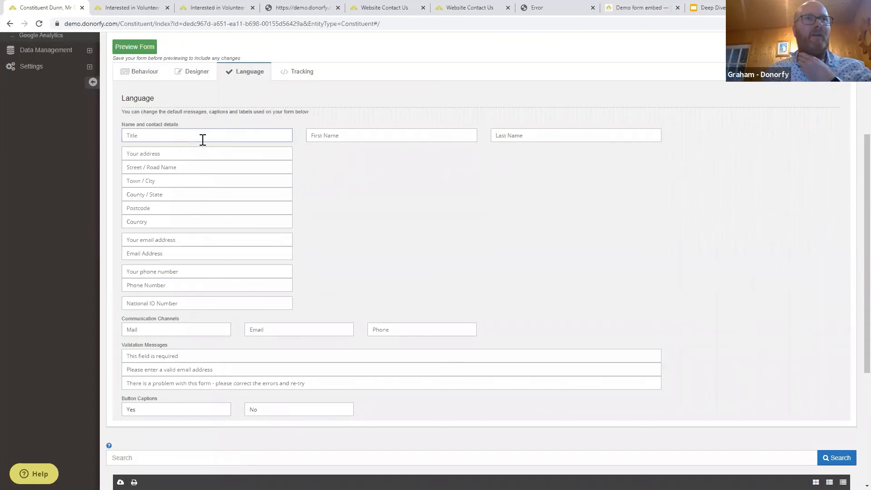
left_click(161, 137)
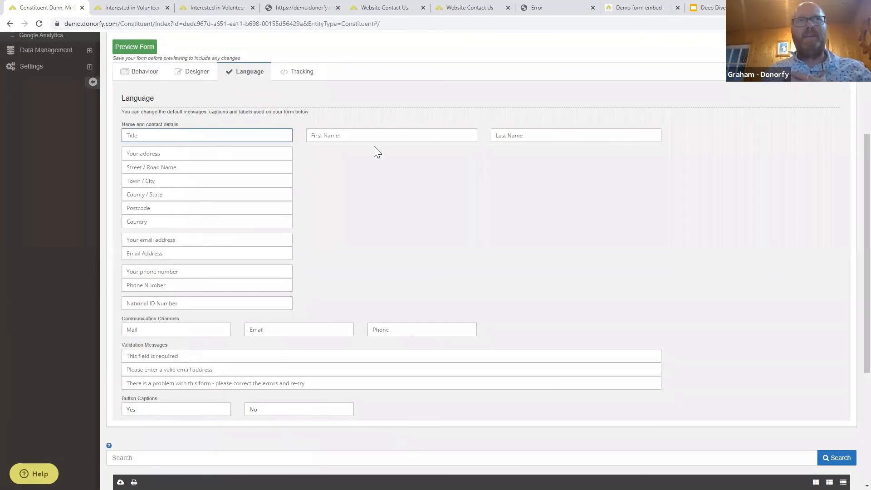
left_click(386, 132)
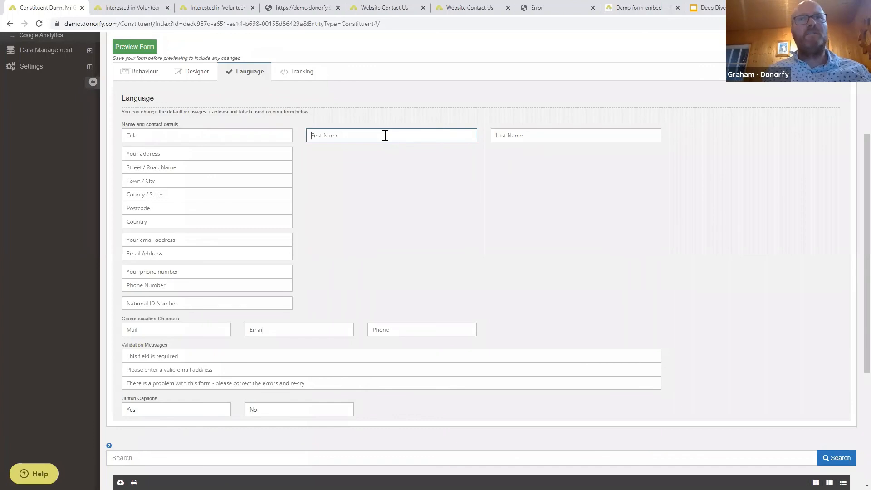
scroll(725, 313, "down", 1)
scroll(725, 314, "up", 1)
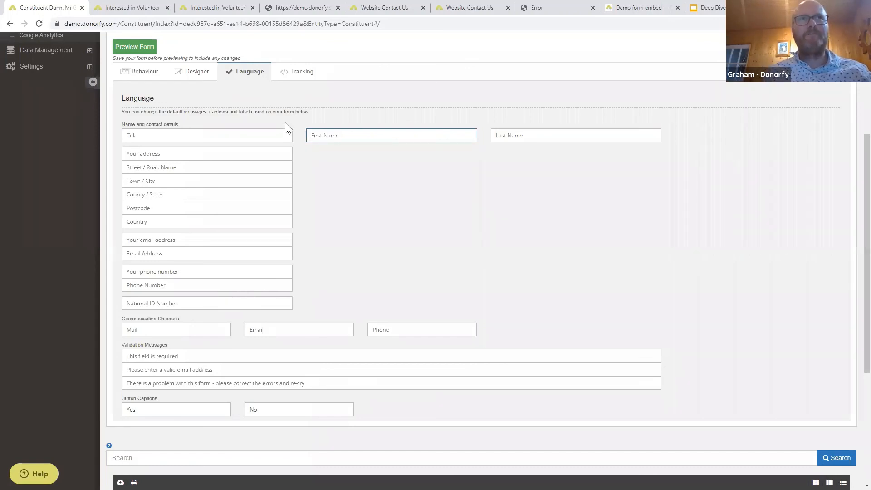
left_click(300, 78)
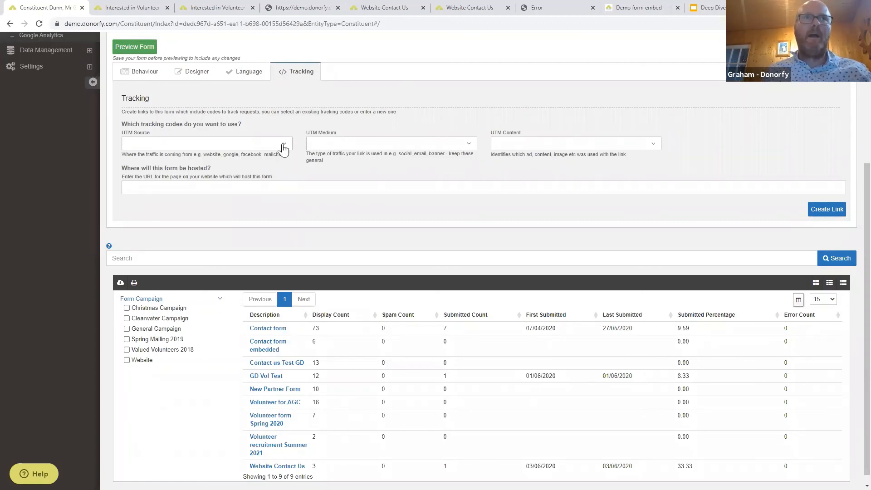
Set the UTM source to facebook, medium to post and content to ad1.
left_click(284, 144)
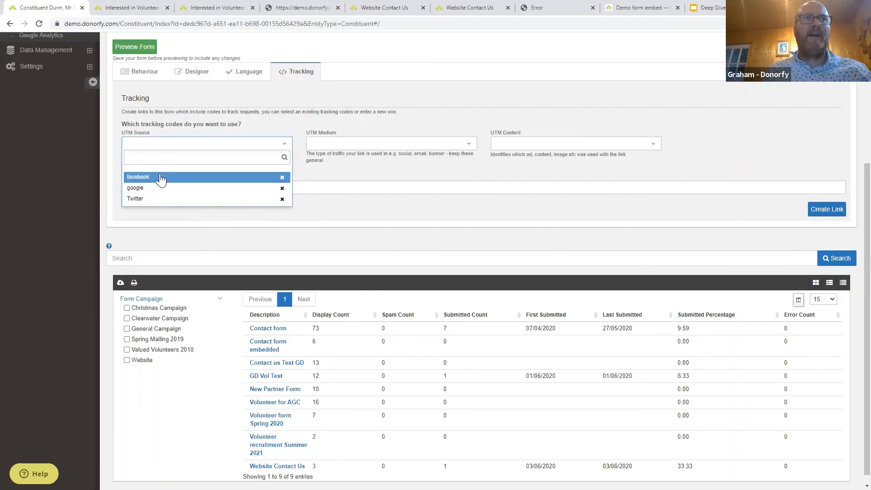
left_click(168, 177)
left_click(372, 144)
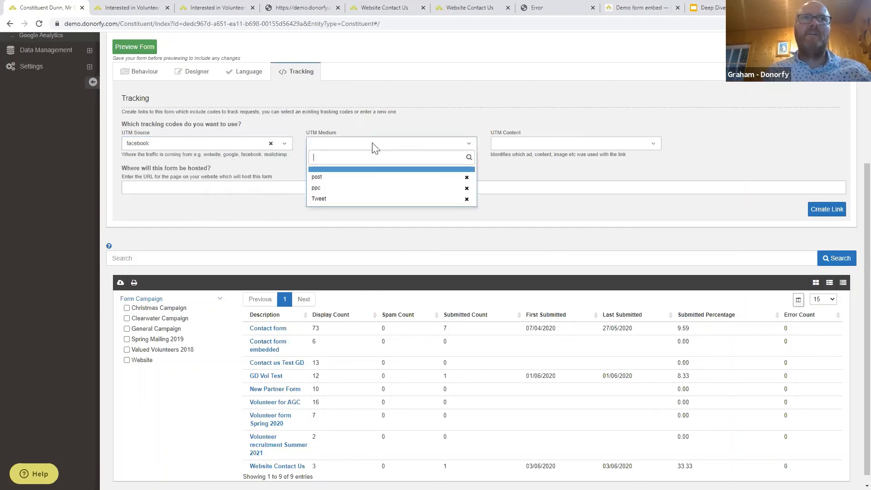
left_click(361, 180)
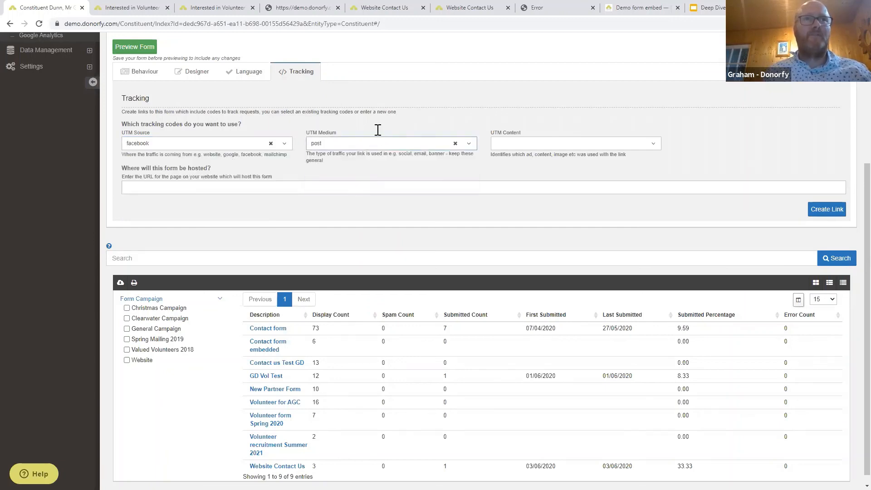
left_click(391, 145)
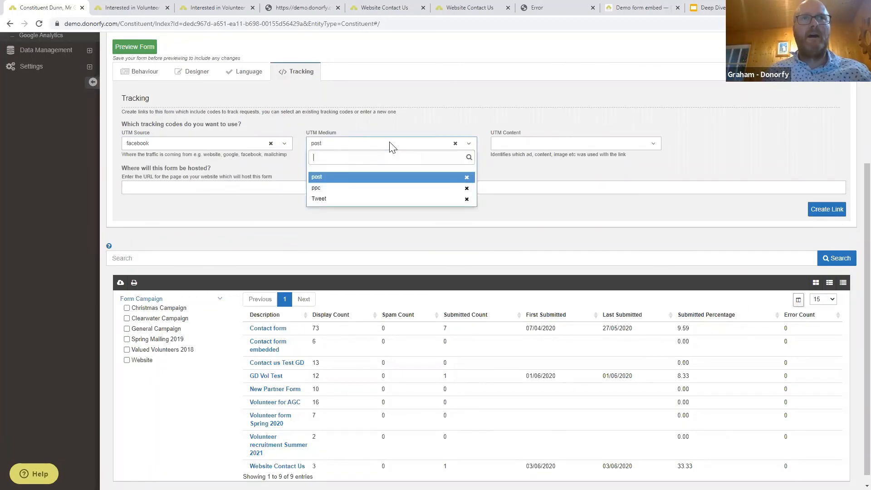
left_click(515, 146)
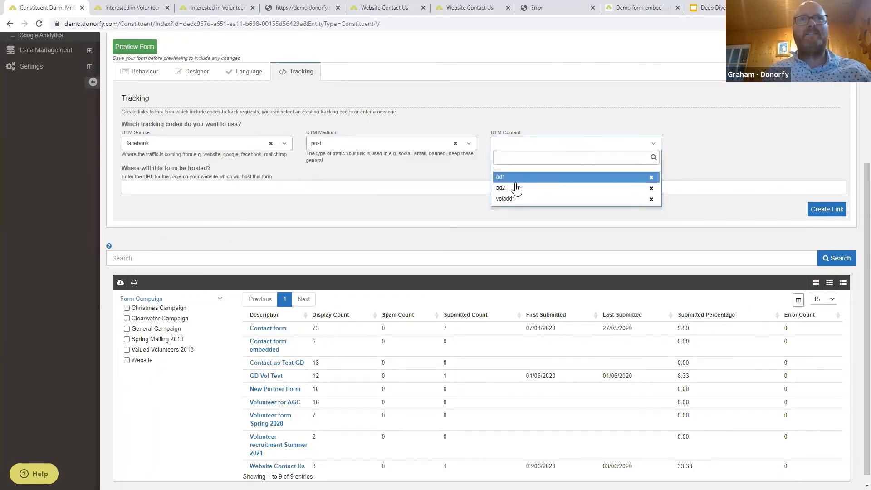
left_click(516, 179)
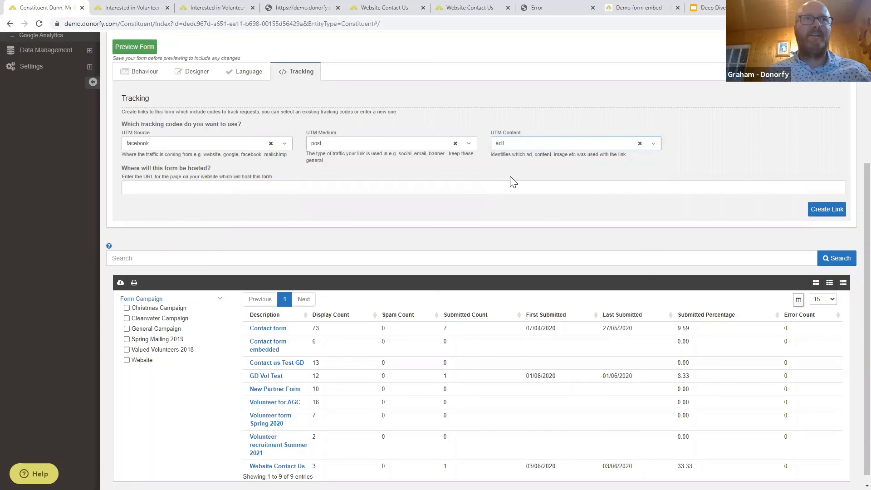
left_click(826, 209)
left_click(752, 213)
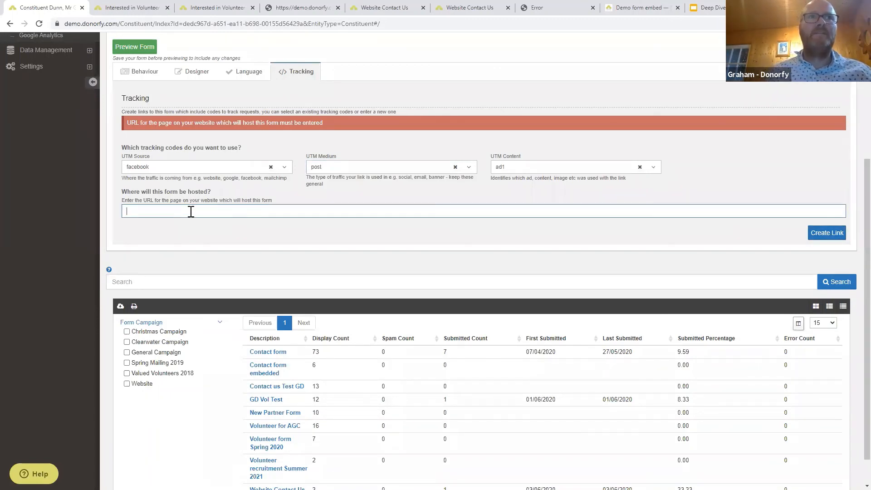
type("htt")
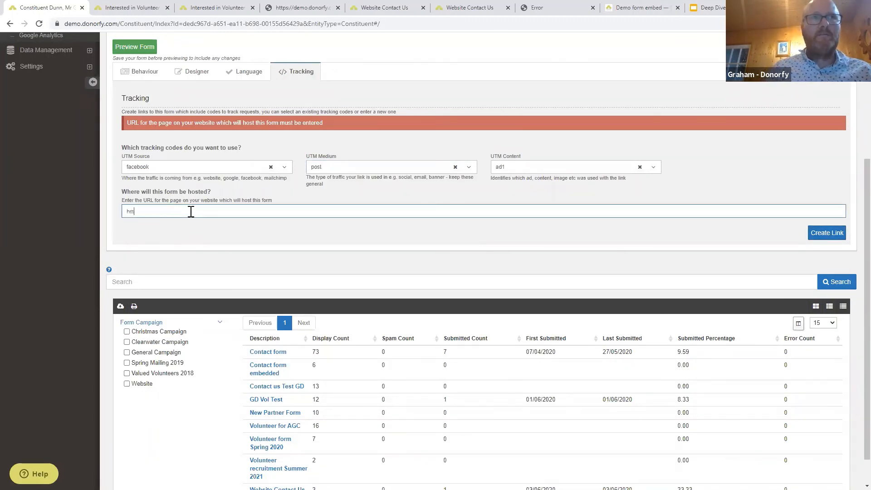
type("p")
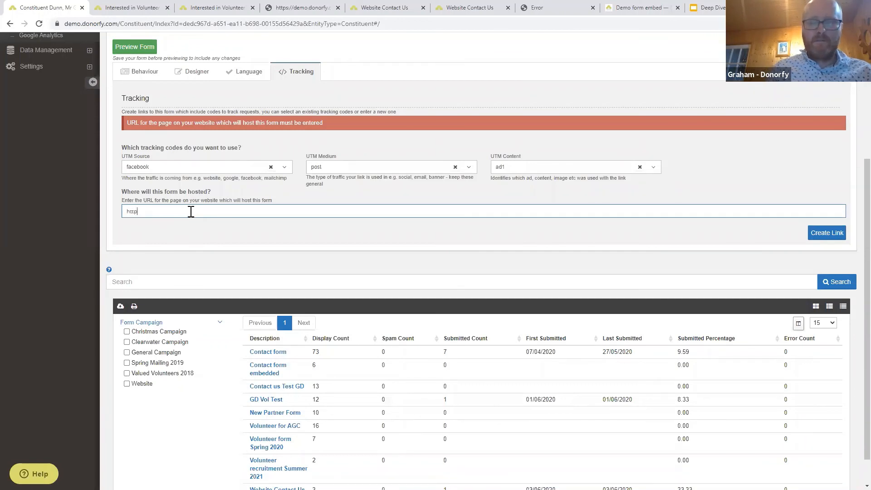
type("://donorfy.com")
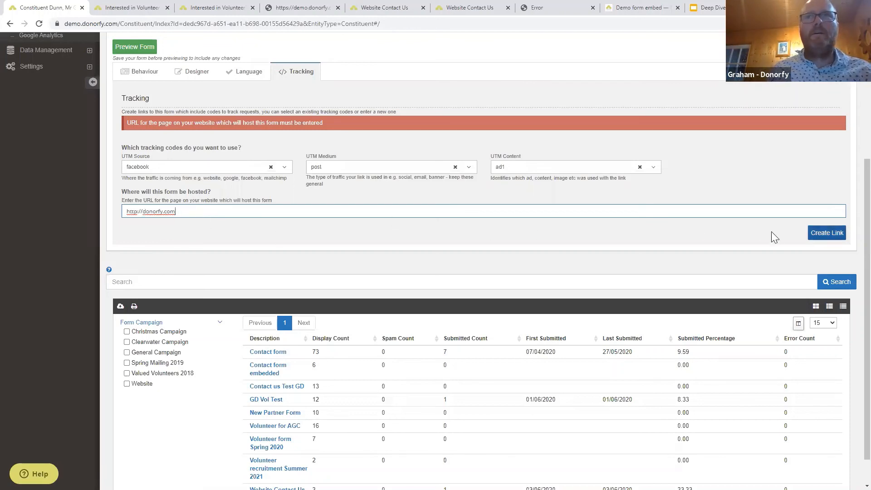
left_click(811, 236)
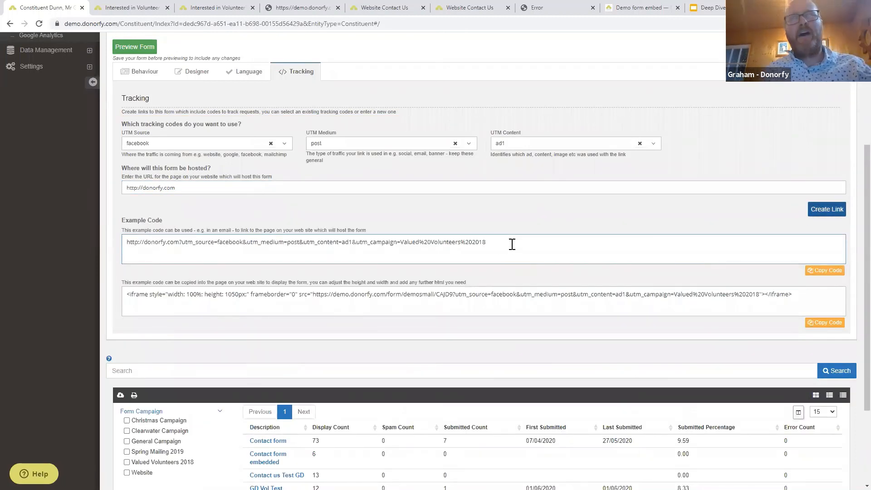
Select the generated tracked URL and the tracked iframe code.
left_click_drag(511, 244, 92, 235)
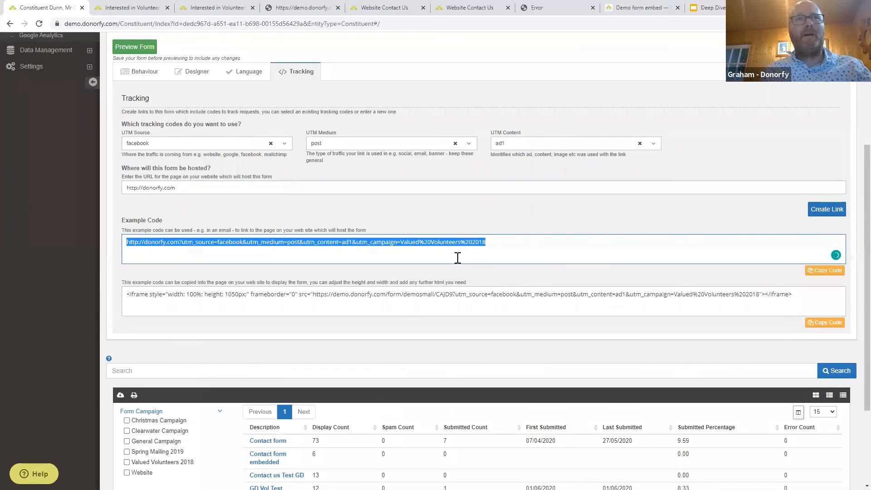
left_click(507, 241)
left_click_drag(205, 248, 123, 245)
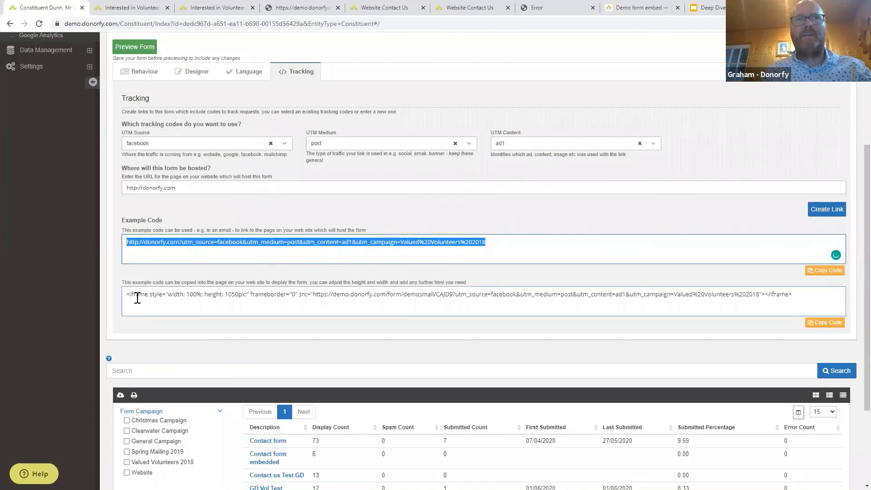
left_click_drag(803, 295, 122, 289)
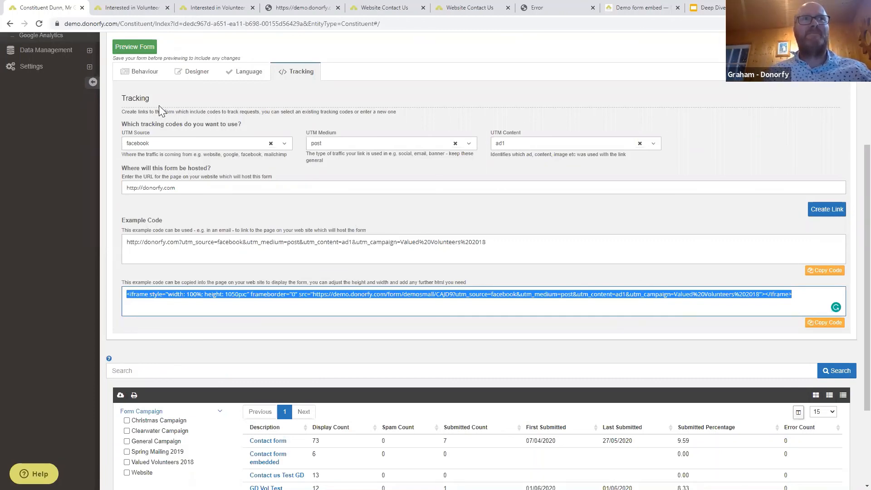
Return the form to its Behaviour settings and show the Deep Dive deck's Form FAQ slide.
left_click(139, 75)
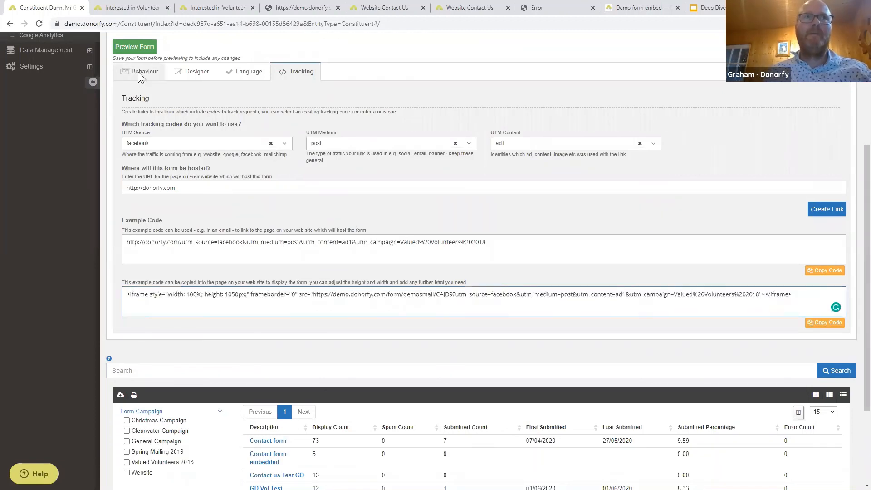
left_click(716, 9)
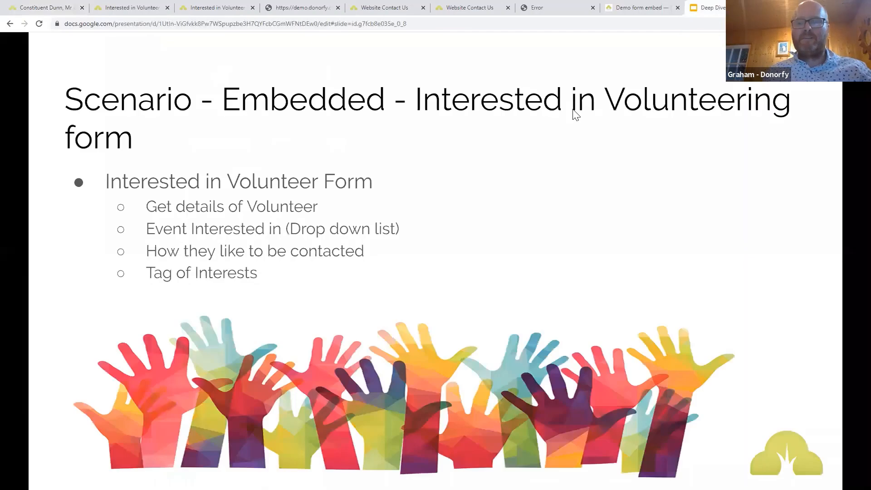
key("Right")
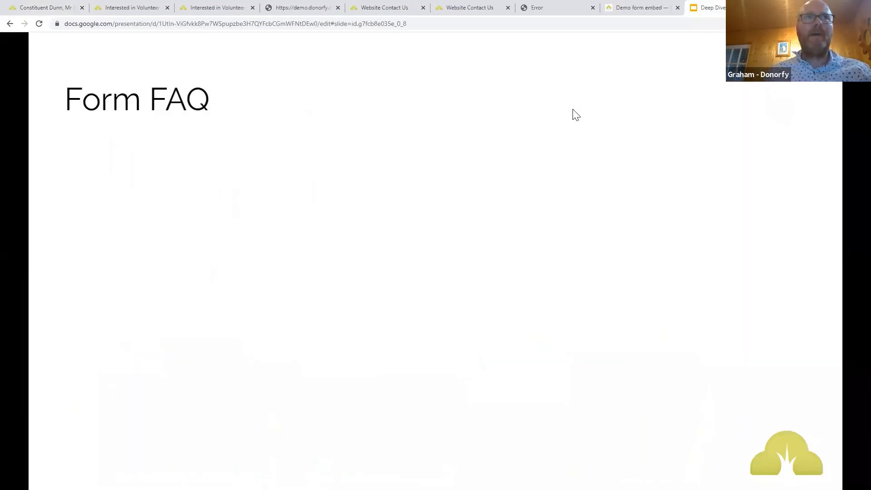